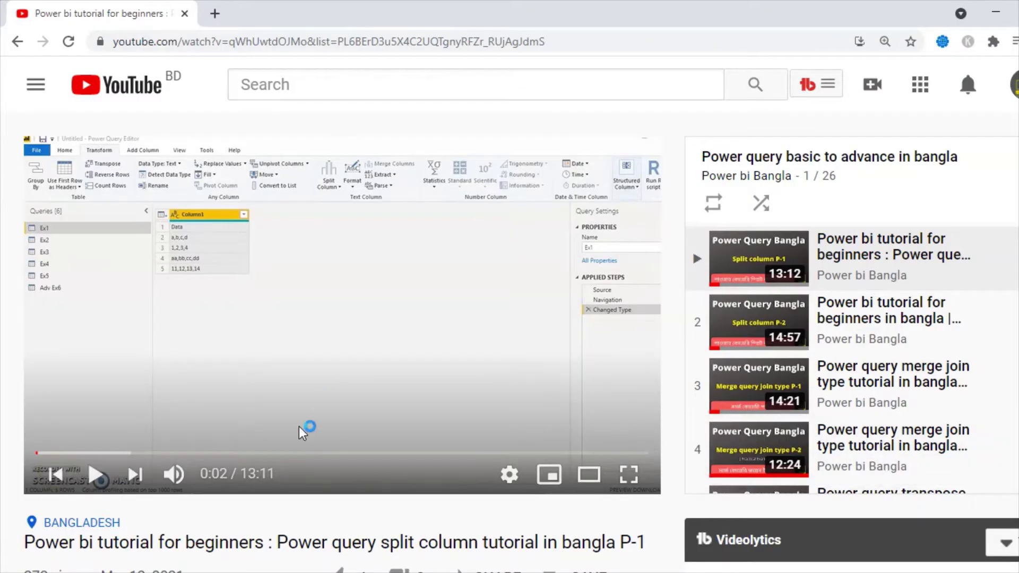
Scroll through the worksheet to review the Table1 data.
scroll(295, 491, "down", 5)
scroll(262, 485, "up", 5)
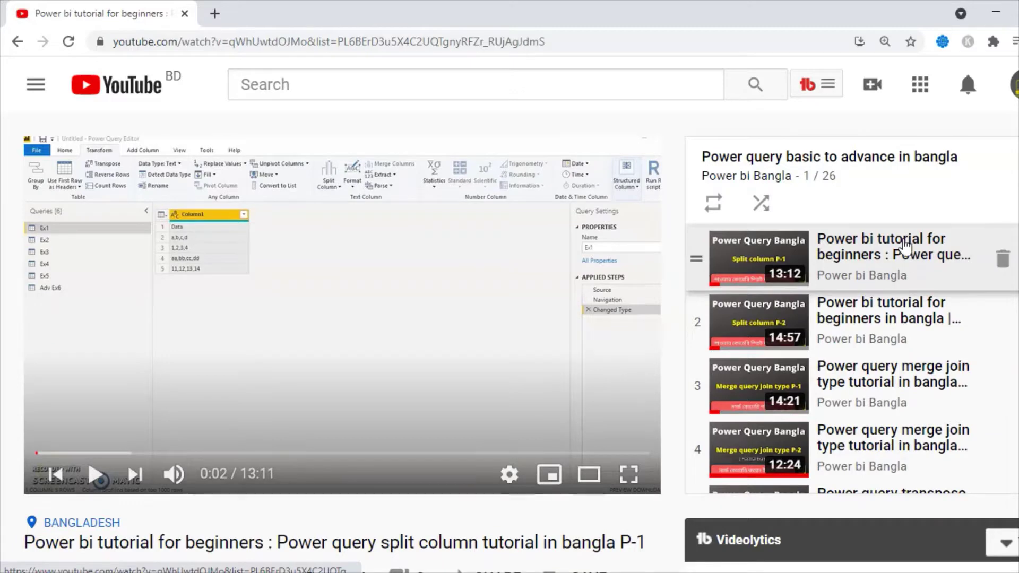
scroll(929, 376, "down", 1)
scroll(922, 371, "down", 4)
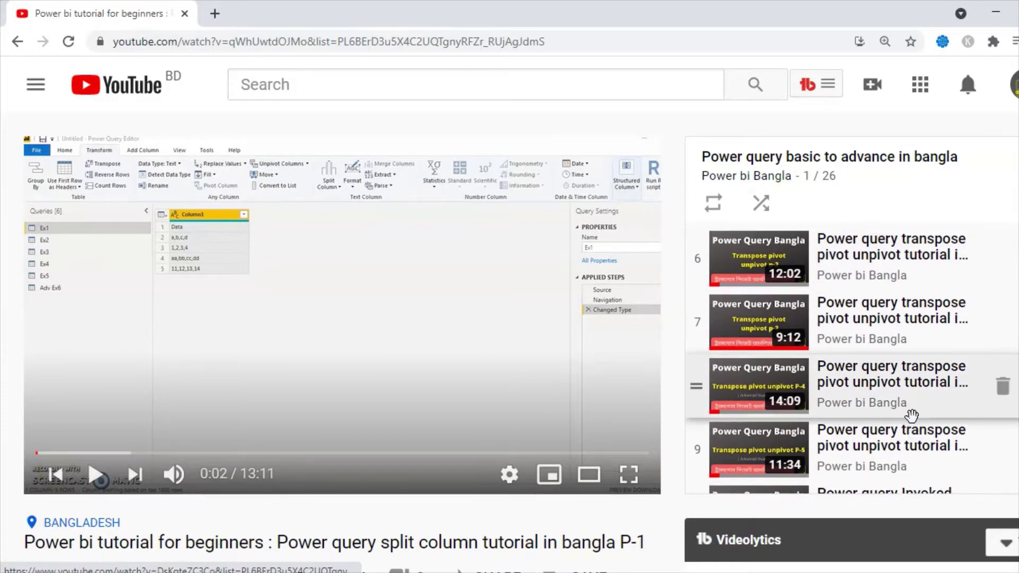
scroll(910, 414, "down", 7)
scroll(911, 416, "down", 8)
scroll(908, 433, "down", 4)
scroll(905, 428, "up", 8)
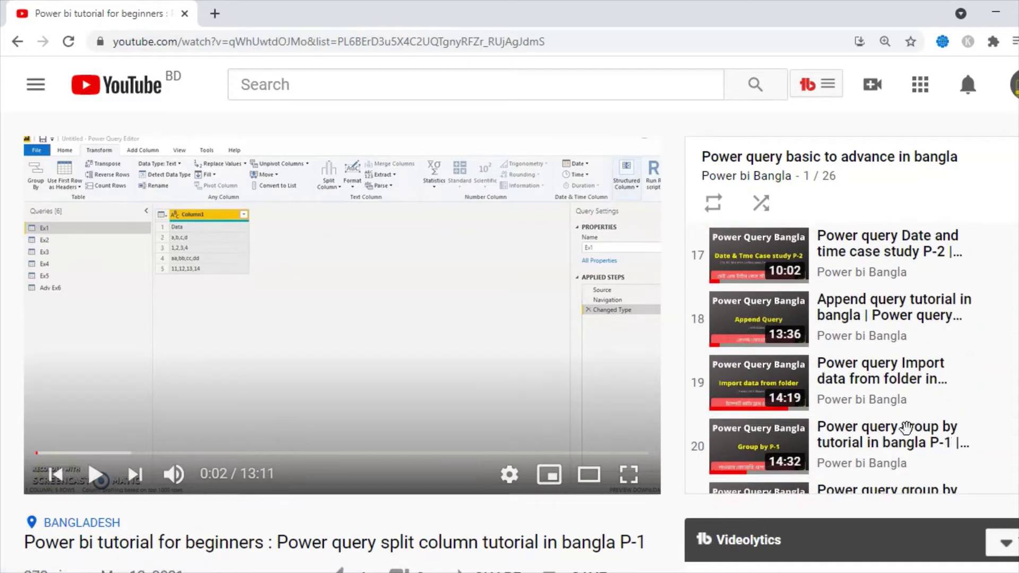
scroll(910, 439, "up", 8)
scroll(909, 439, "up", 8)
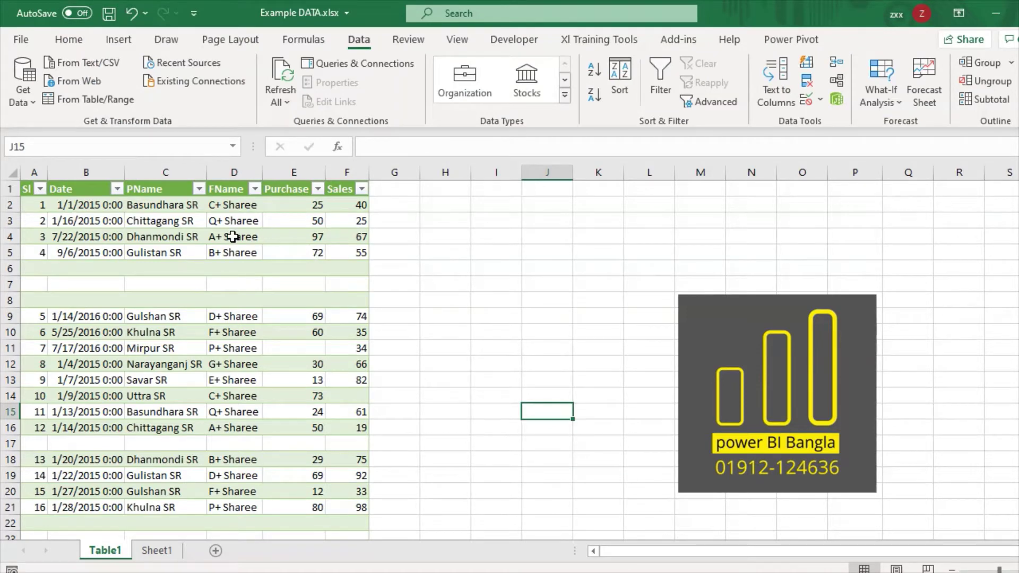
Select a cell inside Table1 and load it into Power Query as Table1_2 with From Table/Range.
left_click(233, 237)
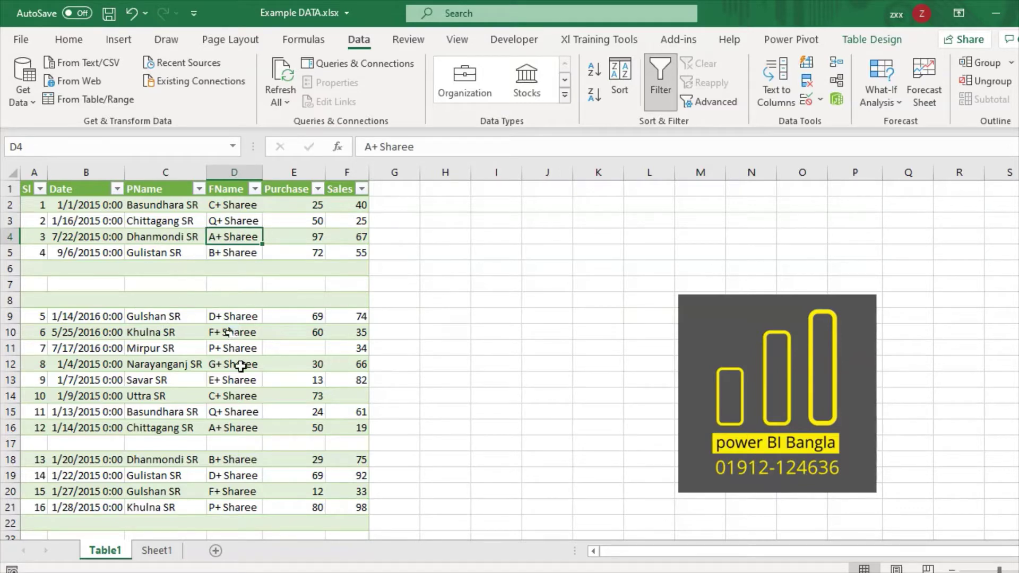
left_click(245, 301)
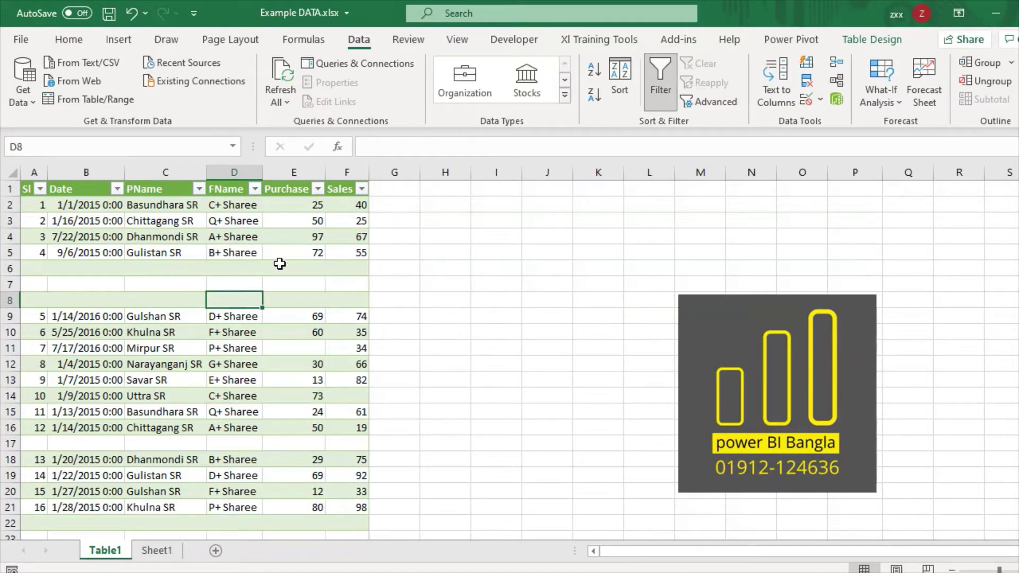
left_click(276, 248)
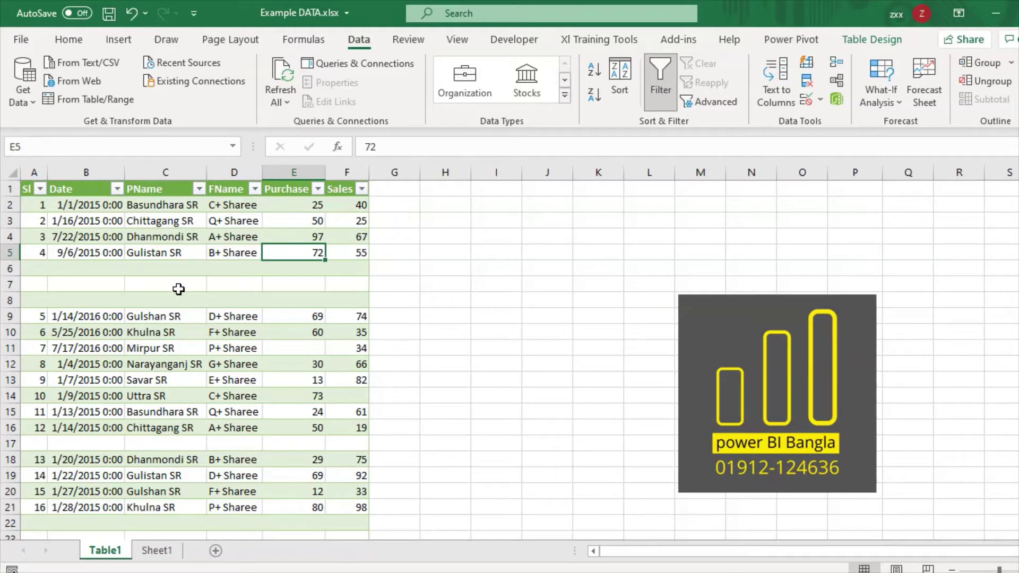
left_click(94, 97)
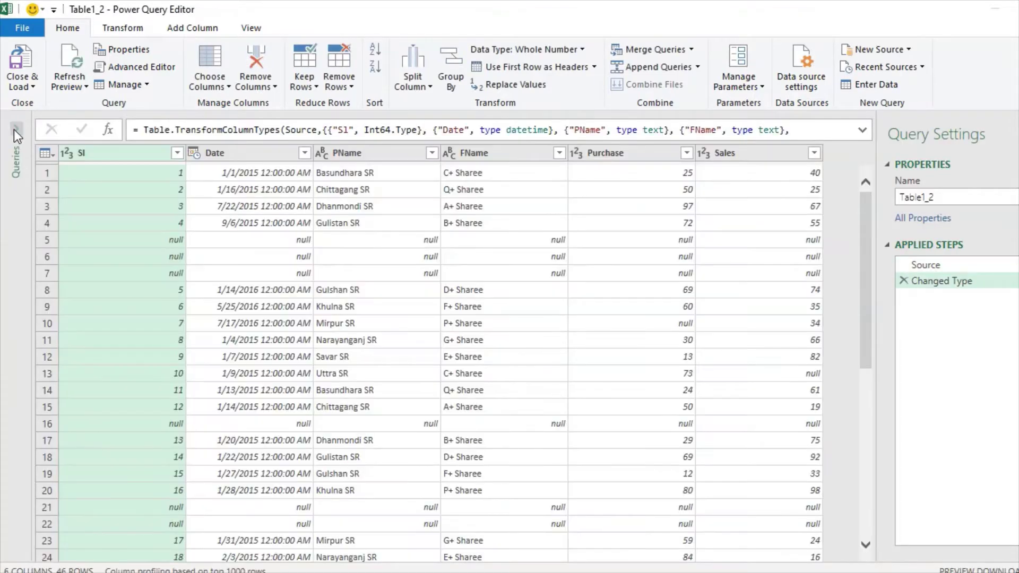
Show the Queries pane and rename the Table1_2 query to 'Data' in Query Settings.
left_click(15, 130)
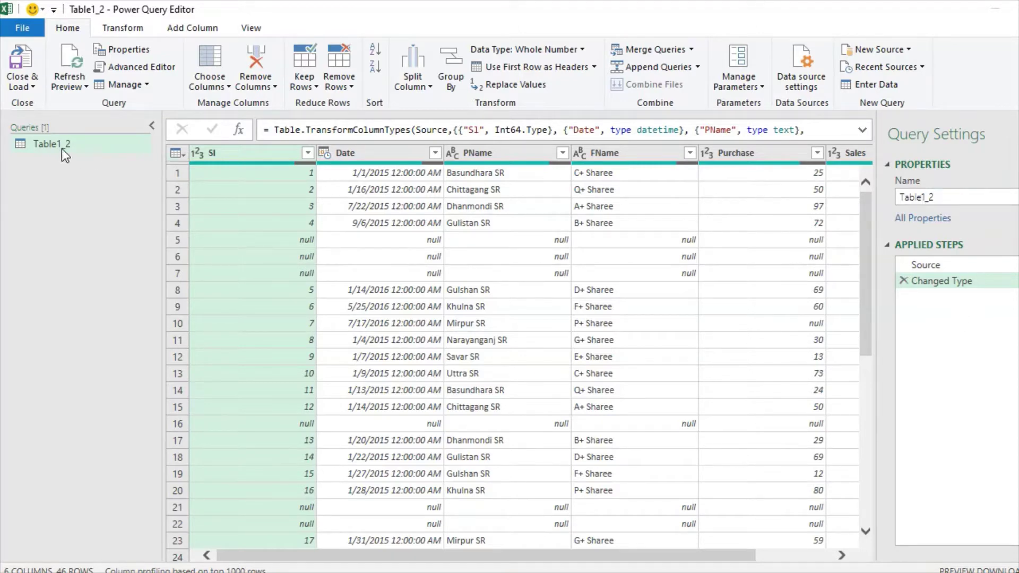
left_click(955, 195)
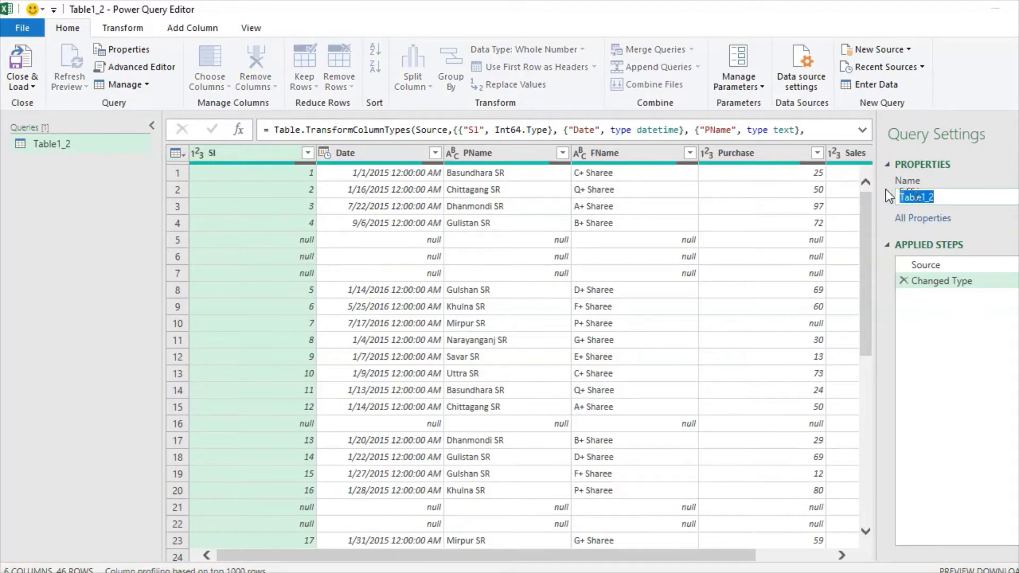
type("Da")
type("ta")
key("Return")
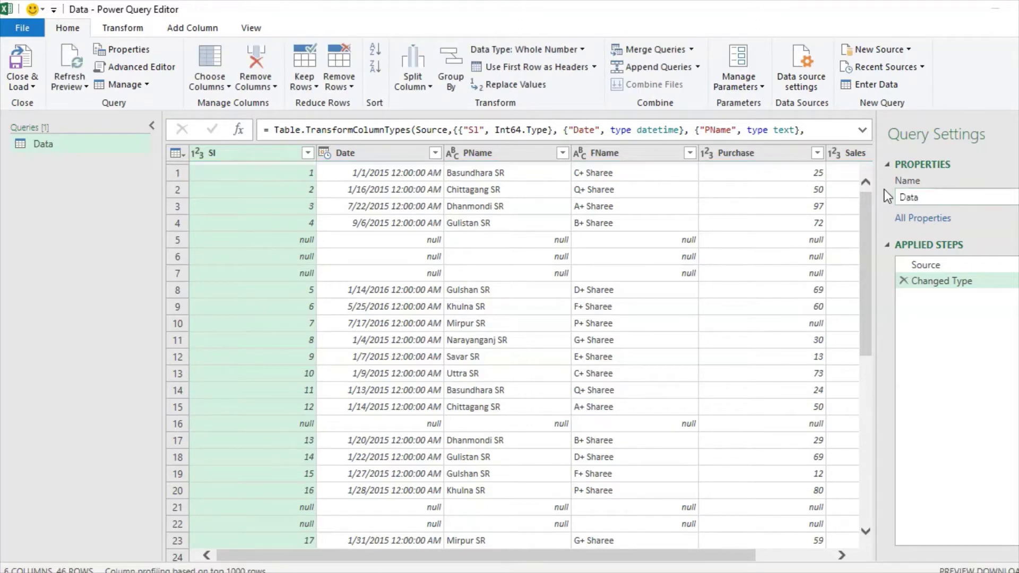
double_click(59, 148)
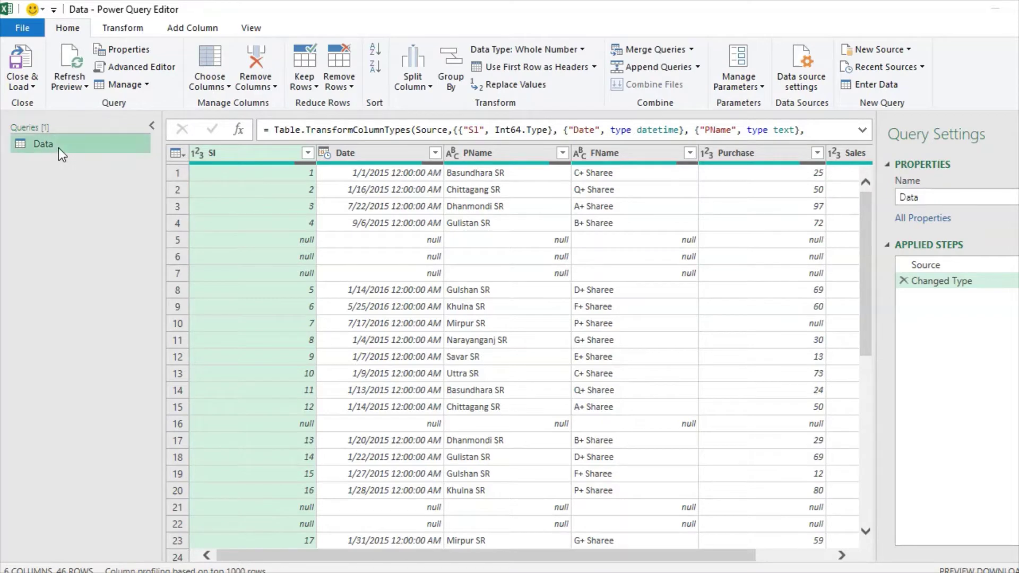
key("Return")
left_click(254, 28)
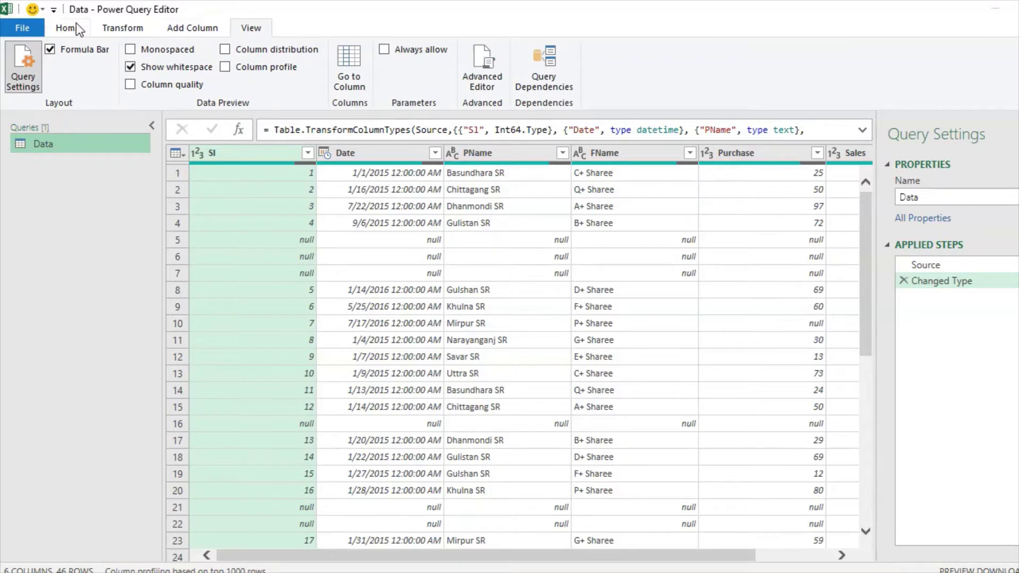
left_click(60, 25)
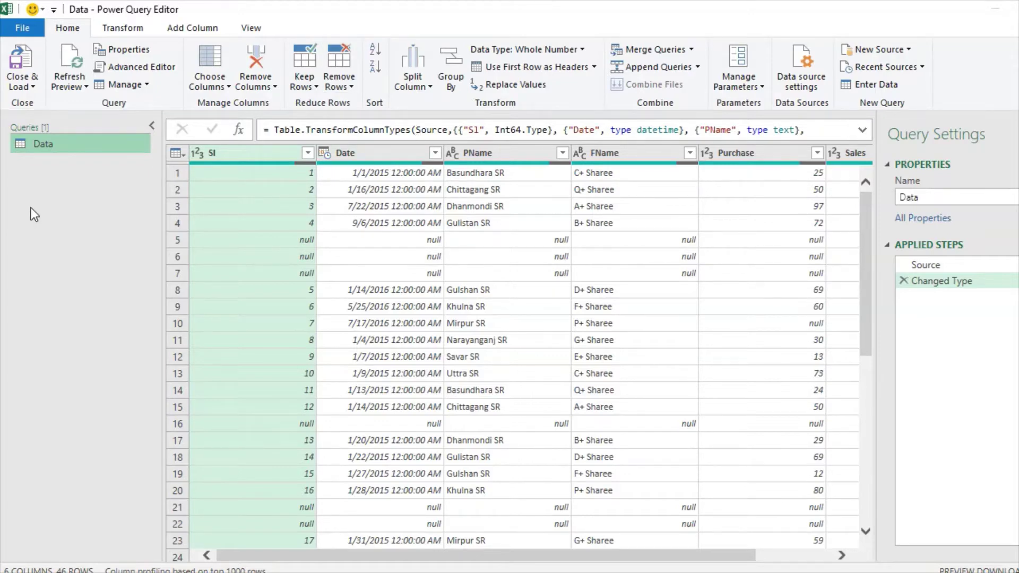
left_click(83, 90)
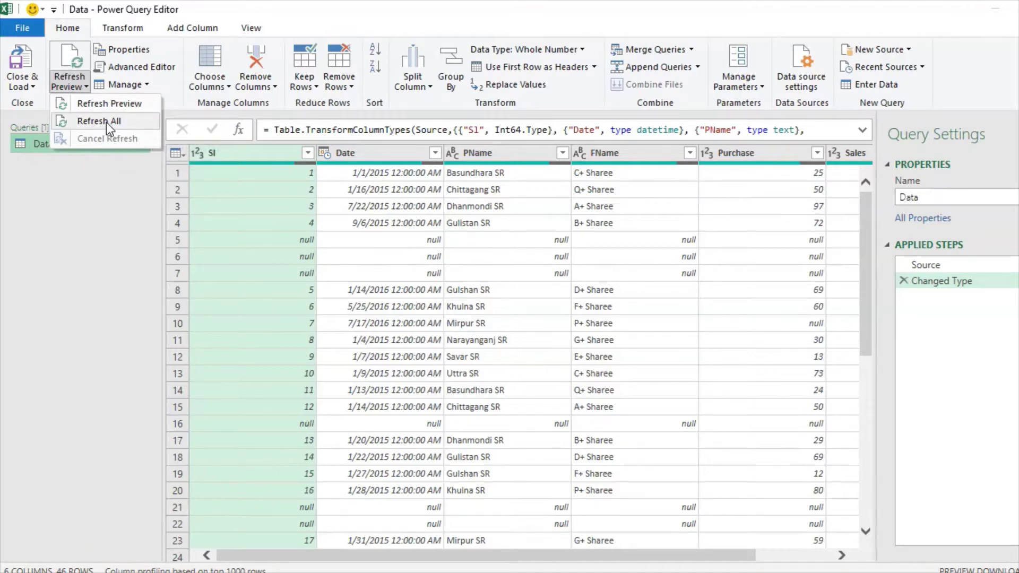
left_click(56, 334)
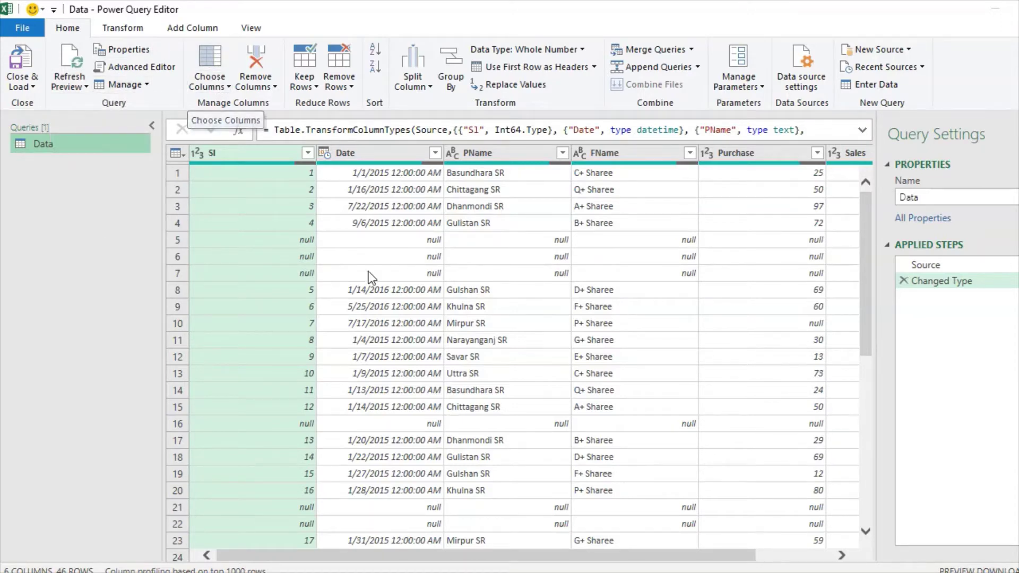
left_click(221, 87)
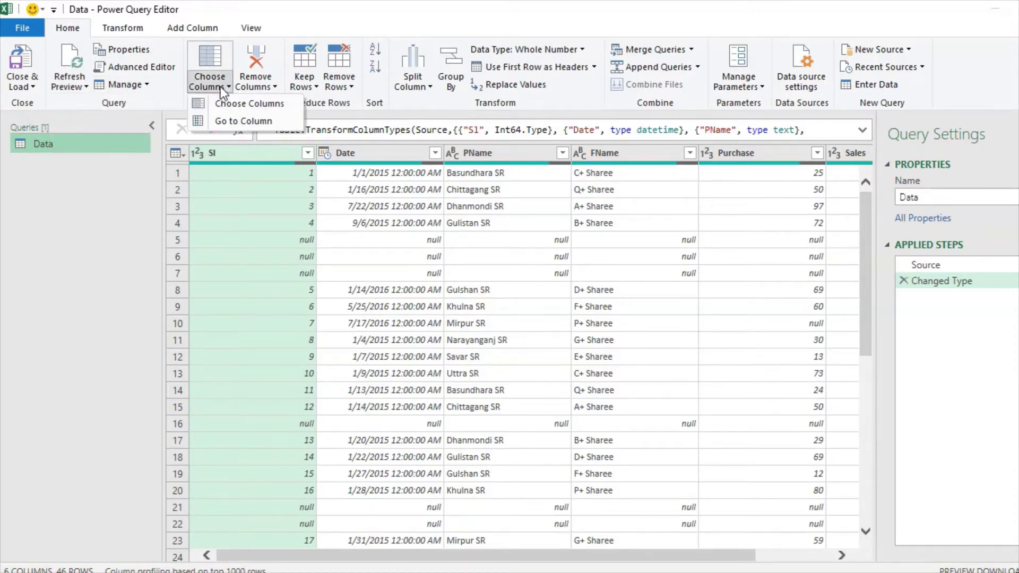
left_click(487, 302)
mouse_move(401, 555)
left_mouse_down()
mouse_move(431, 556)
mouse_move(213, 499)
left_mouse_up()
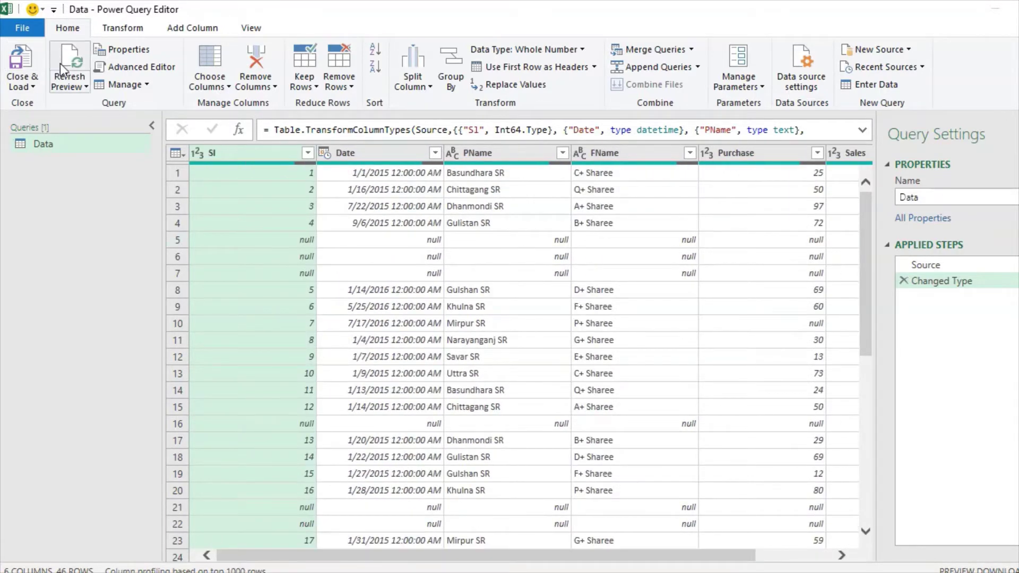
In Choose Columns, untick everything and keep only PName, Purchase and Sales.
left_click(206, 86)
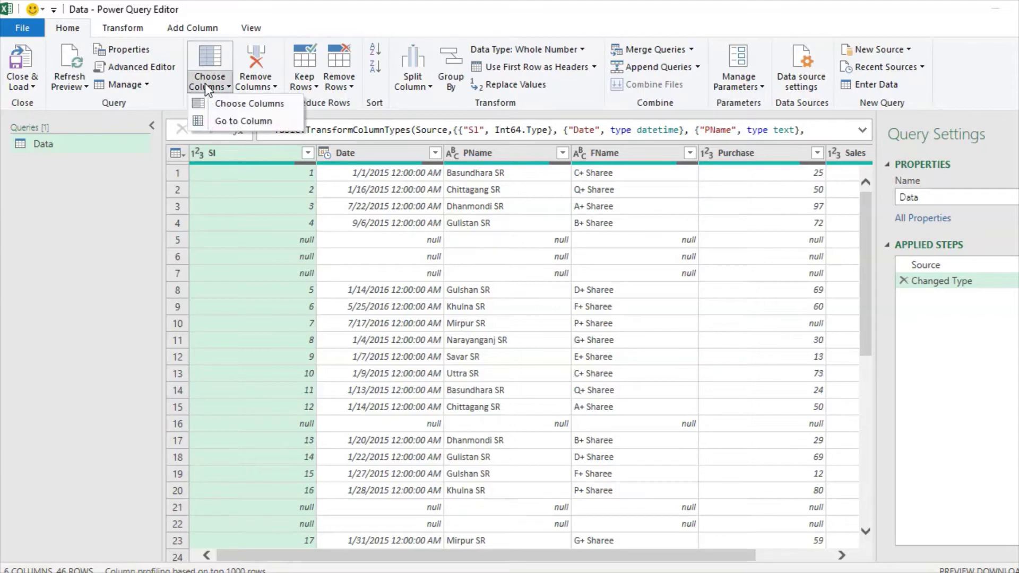
left_click(236, 104)
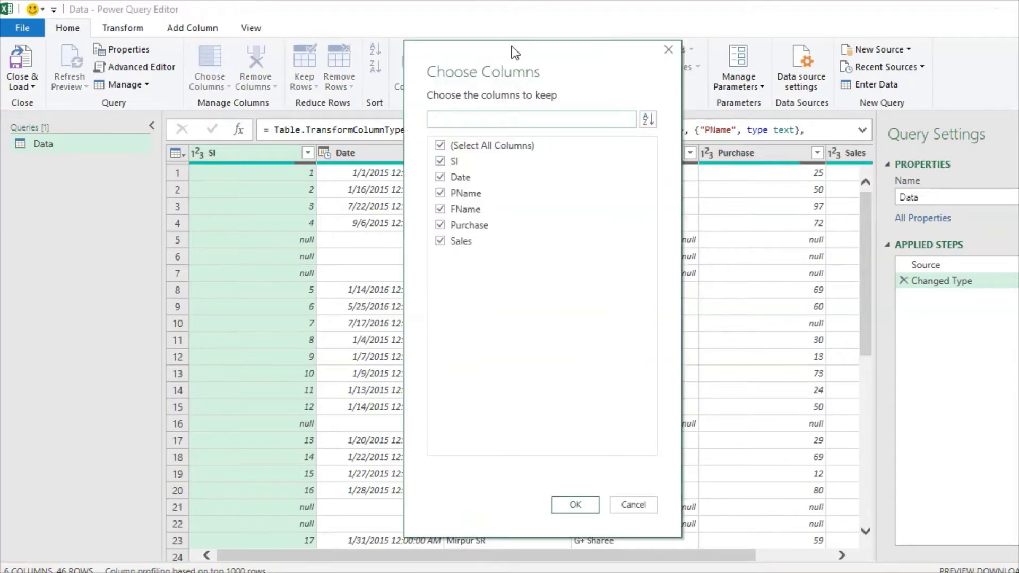
left_click_drag(512, 50, 356, 79)
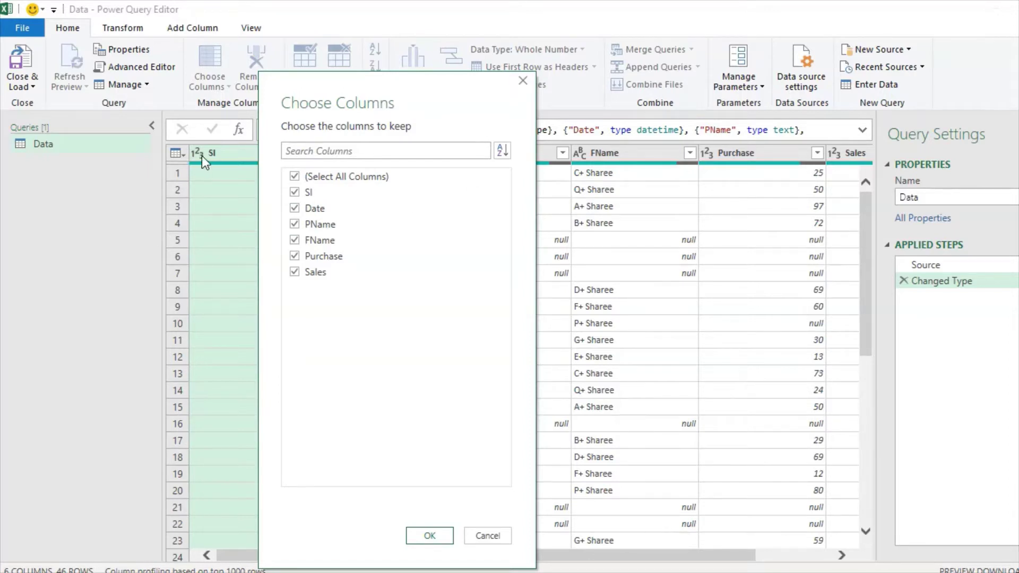
left_click(295, 176)
left_click(298, 225)
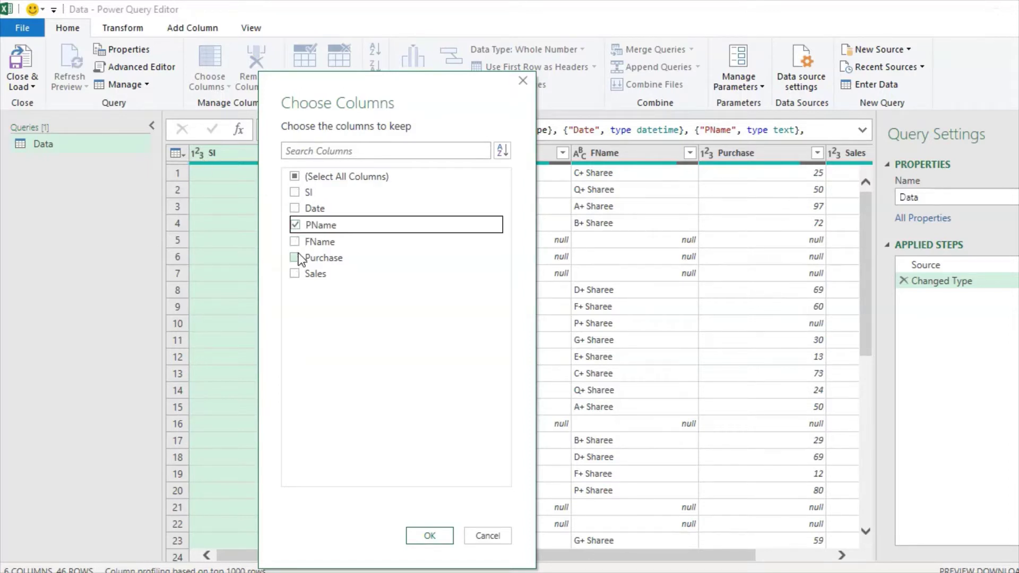
left_click(295, 258)
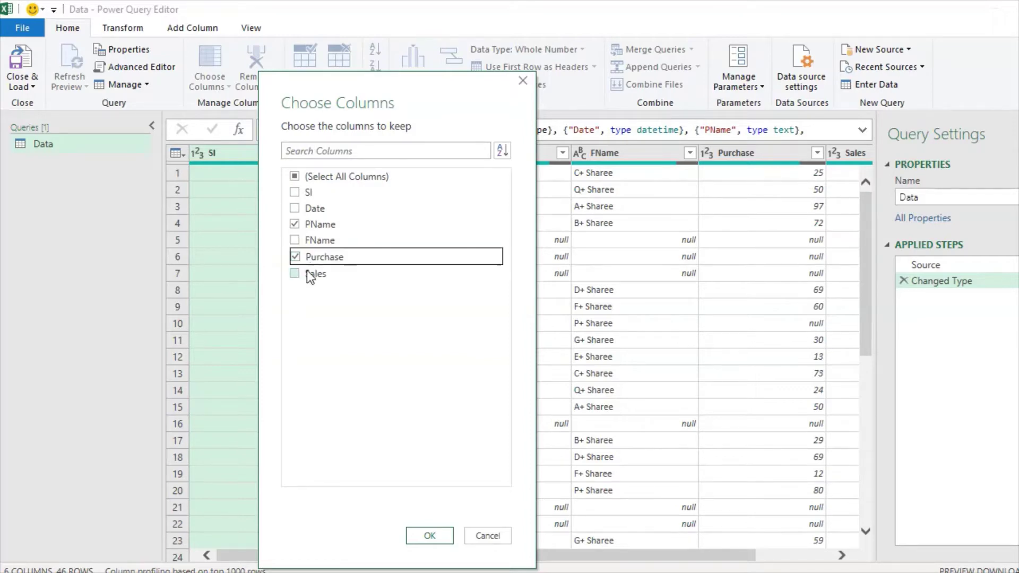
left_click(294, 273)
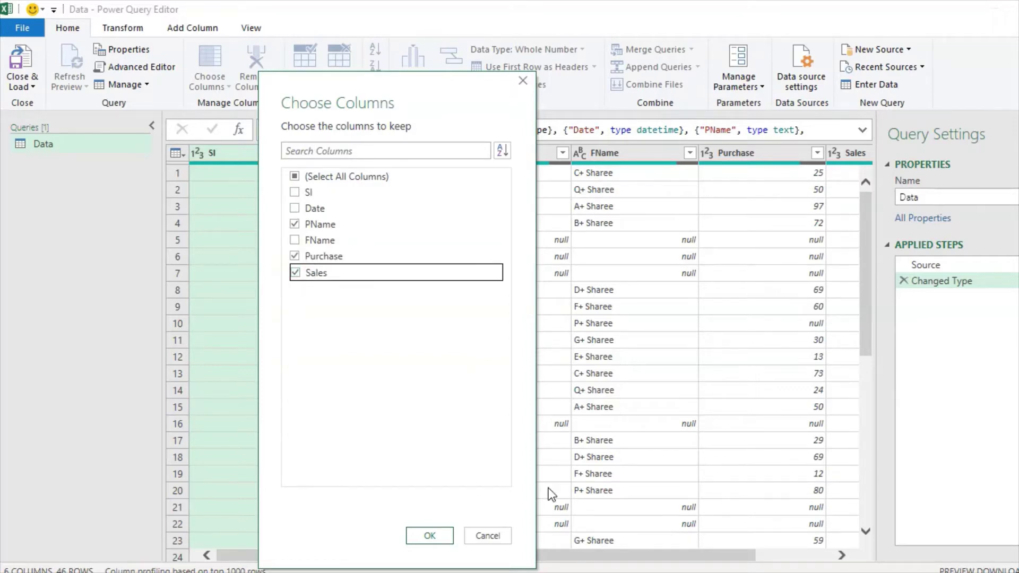
left_click(424, 540)
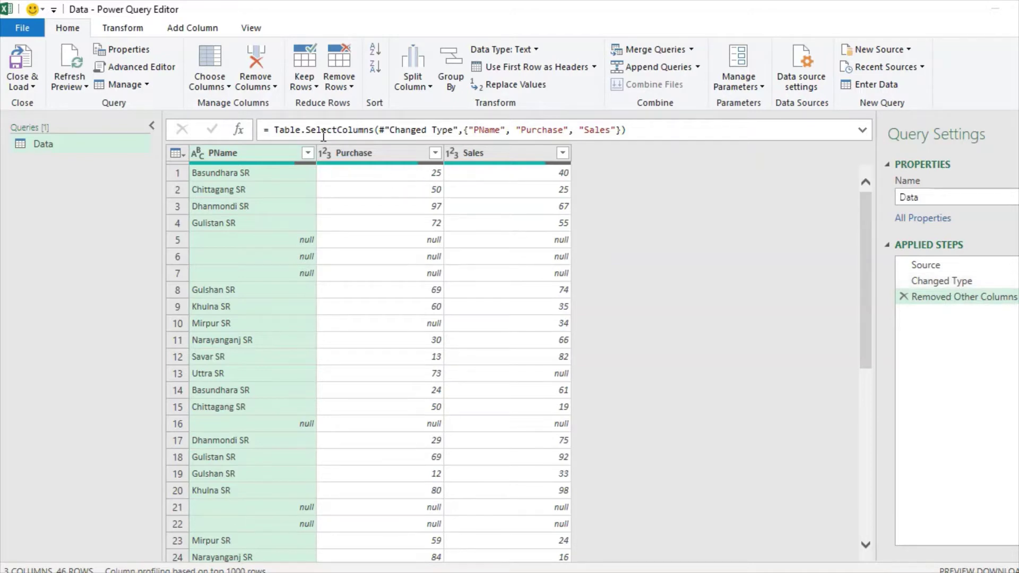
Compare the Changed Type and Removed Other Columns steps and try moving Changed Type toward Source.
left_click(947, 281)
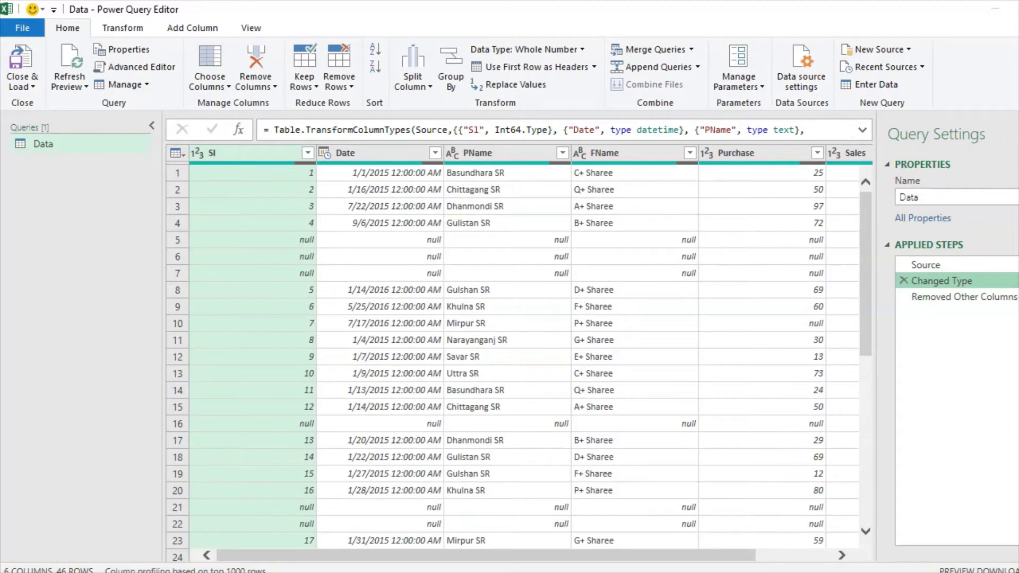
left_click_drag(650, 556, 727, 557)
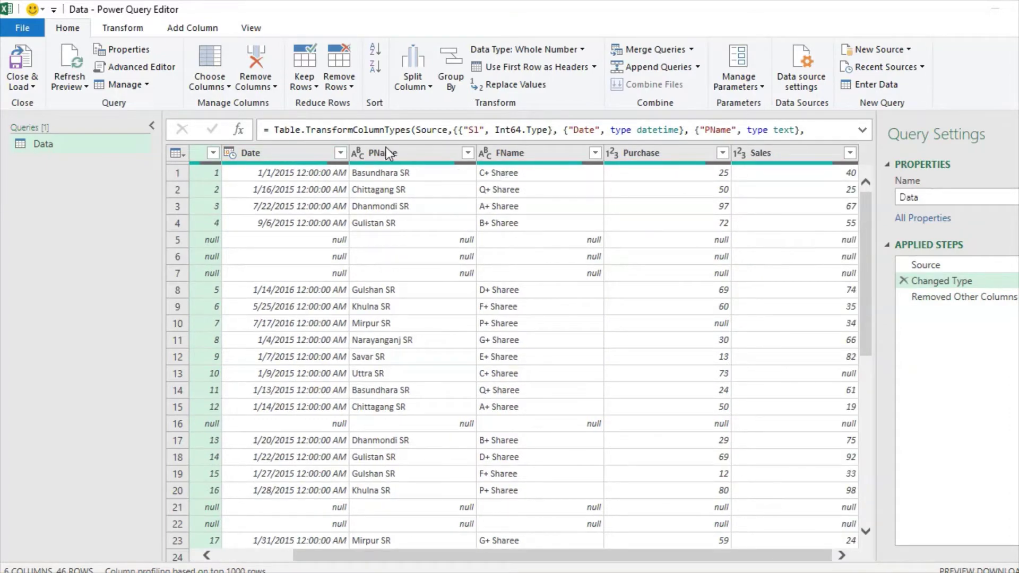
left_click(944, 297)
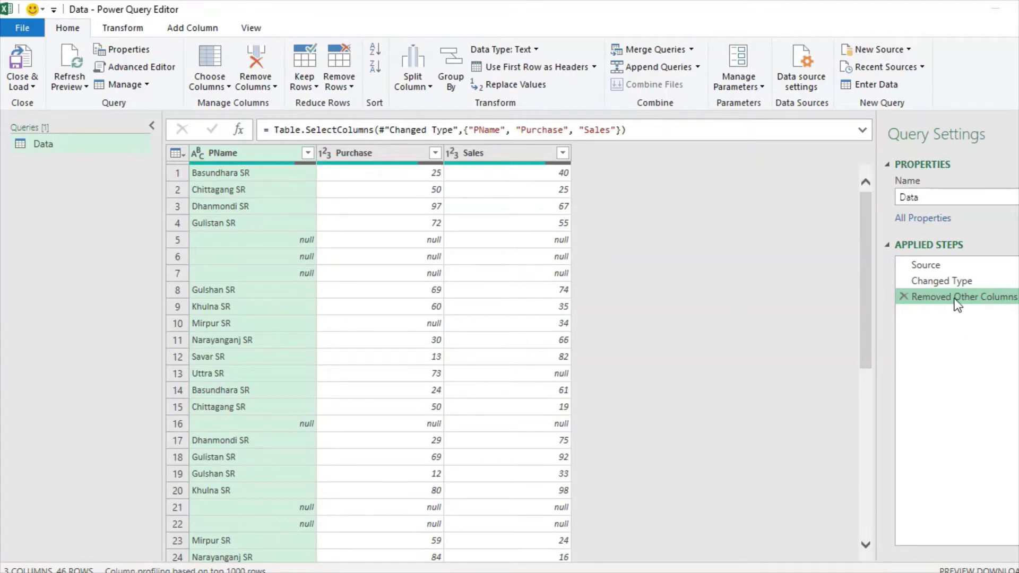
left_click_drag(939, 281, 939, 272)
Restore the editor to a smaller window, move it to the left edge and widen it.
double_click(922, 17)
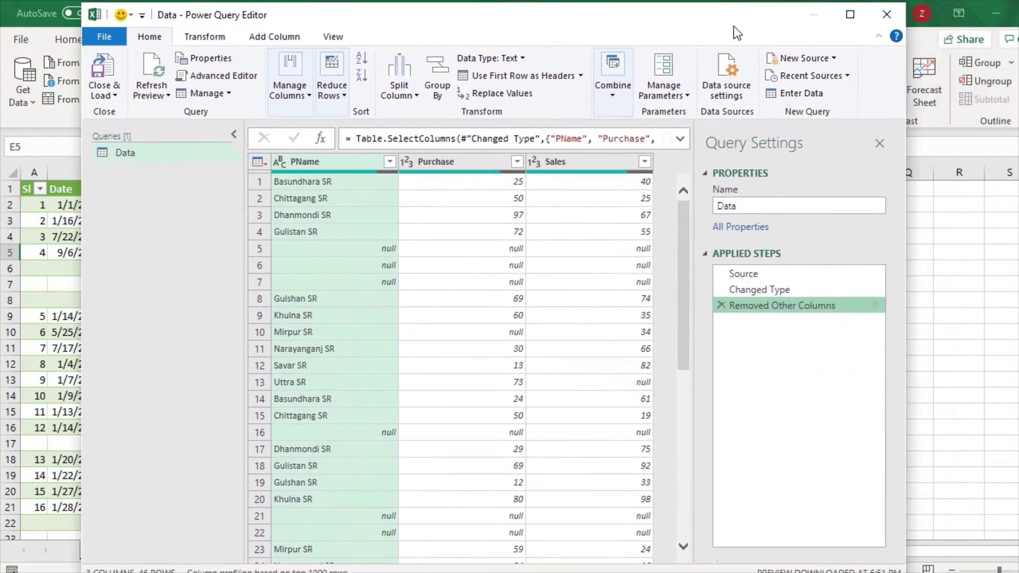
left_click_drag(733, 27, 652, 25)
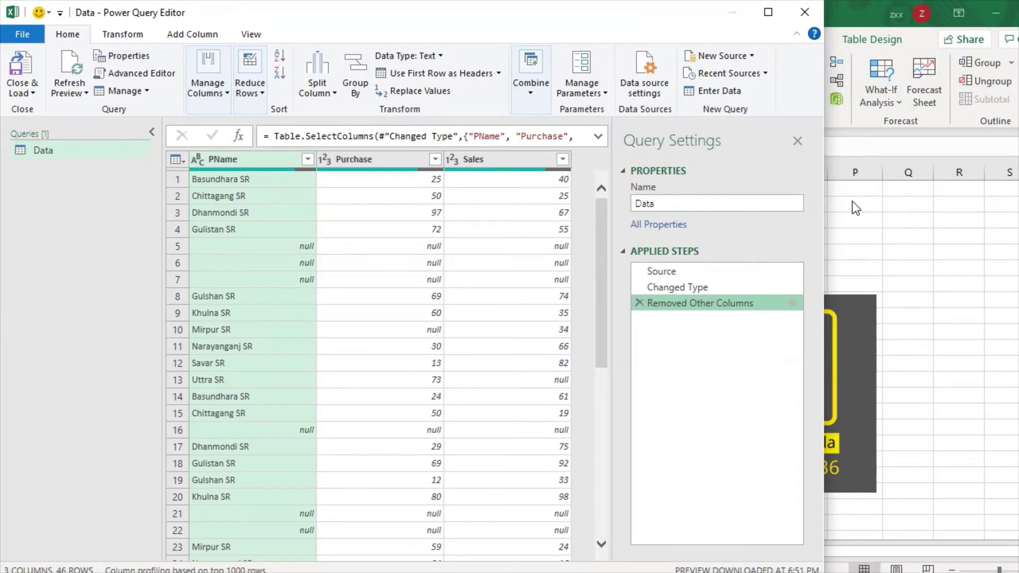
left_click_drag(824, 201, 1015, 193)
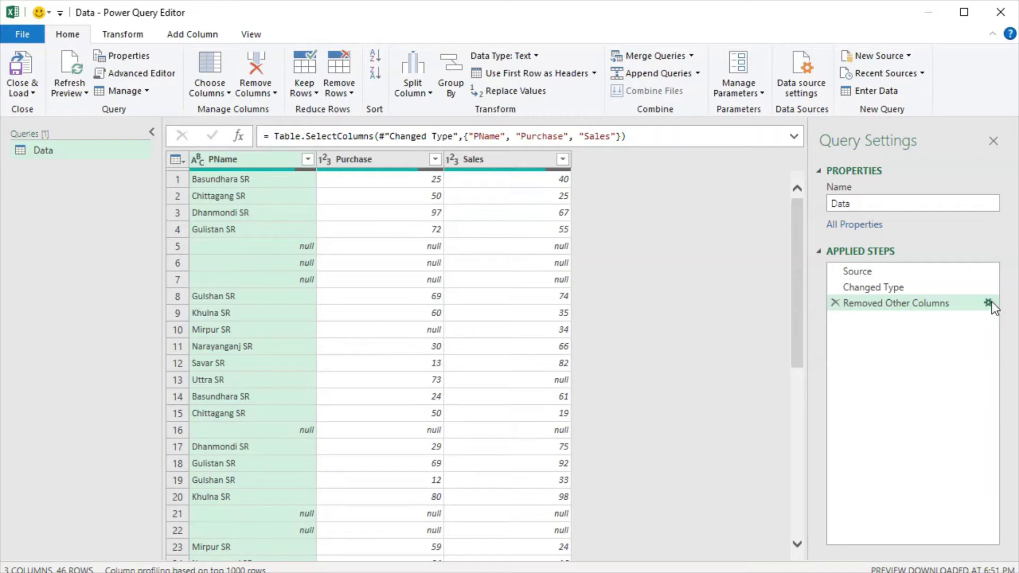
Tick Date in the Removed Other Columns settings, then delete that step to restore all six columns.
left_click(989, 303)
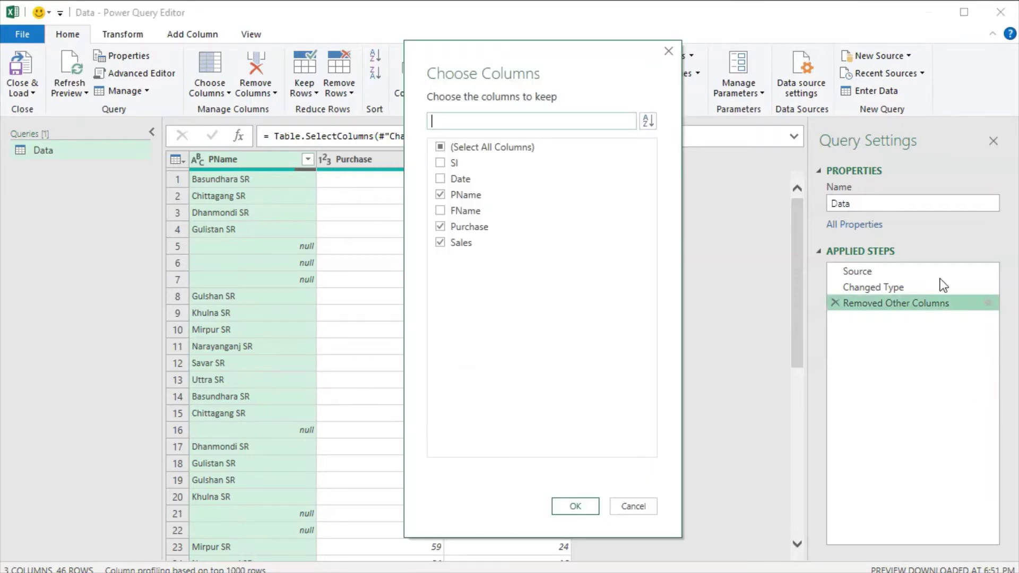
left_click_drag(518, 58, 655, 152)
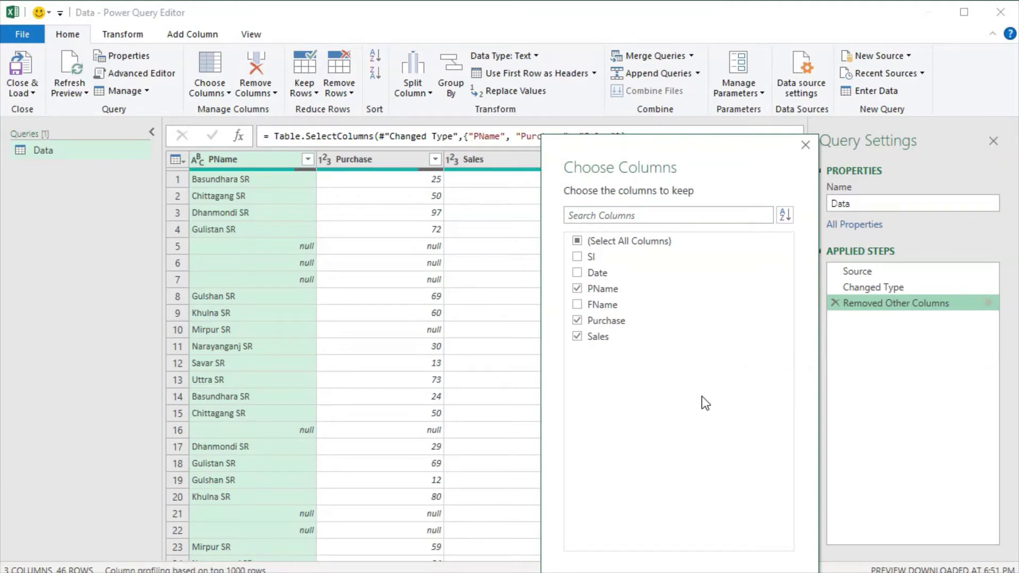
left_click(577, 273)
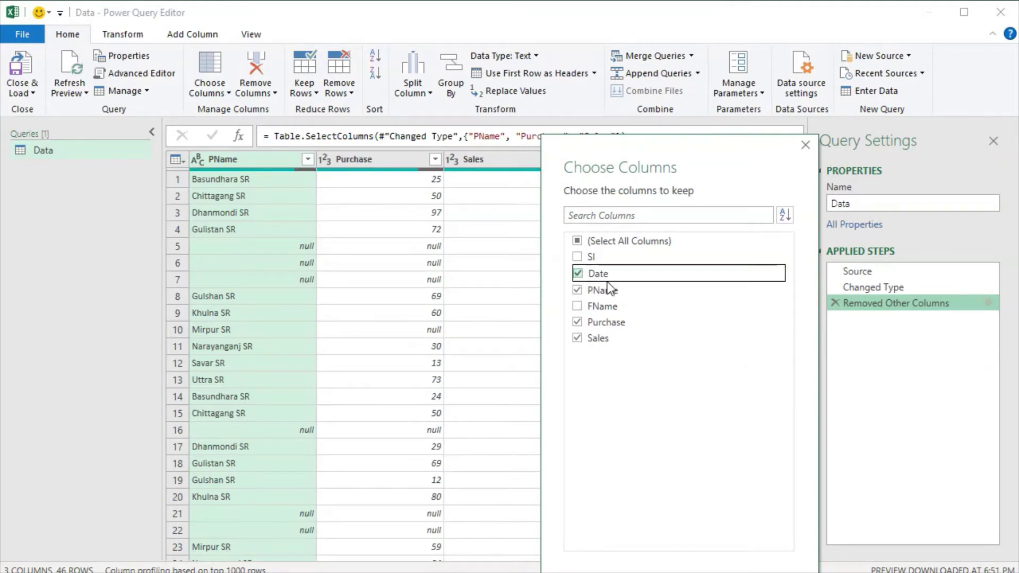
left_click_drag(671, 152, 643, 66)
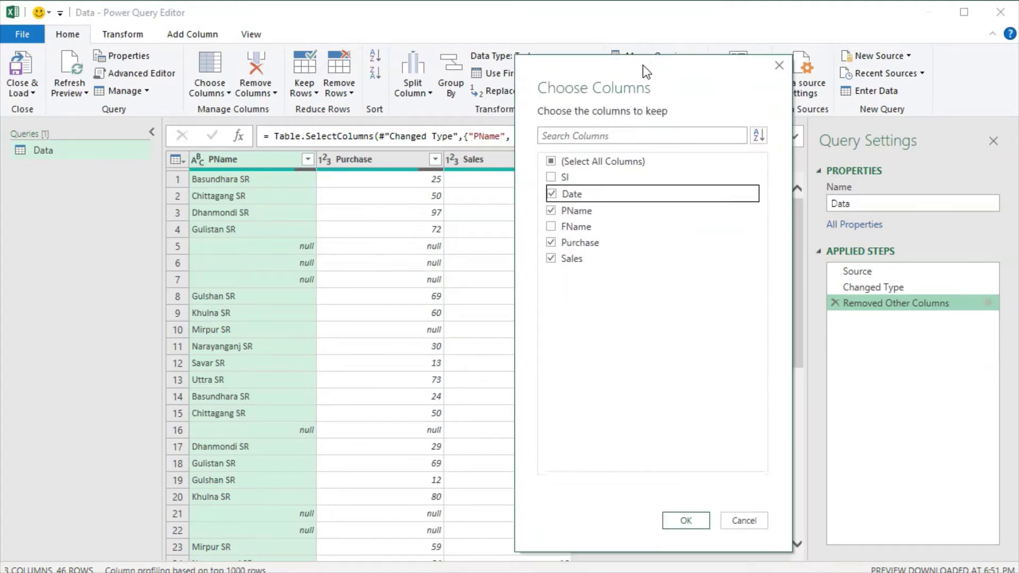
left_click(688, 519)
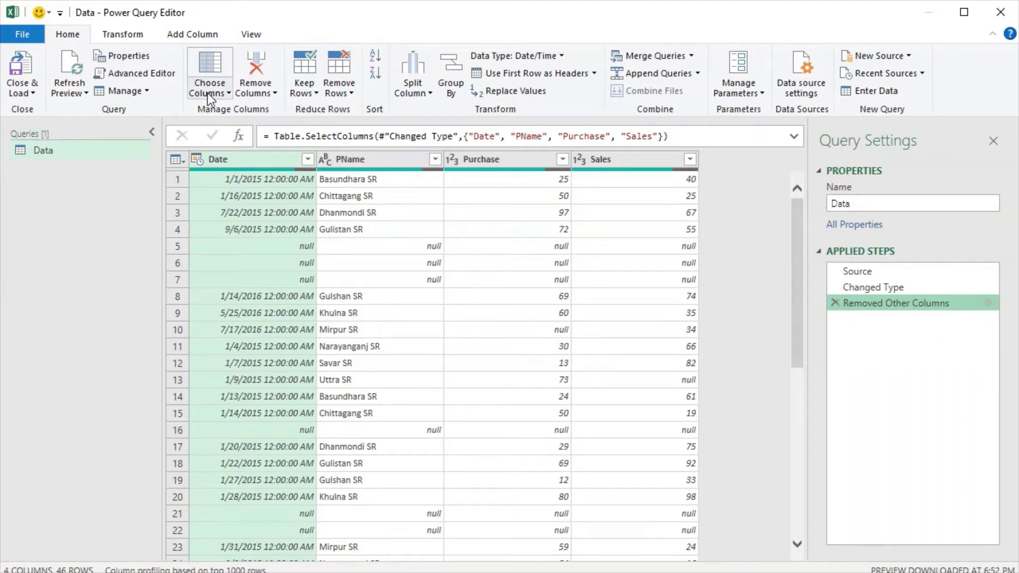
left_click(833, 303)
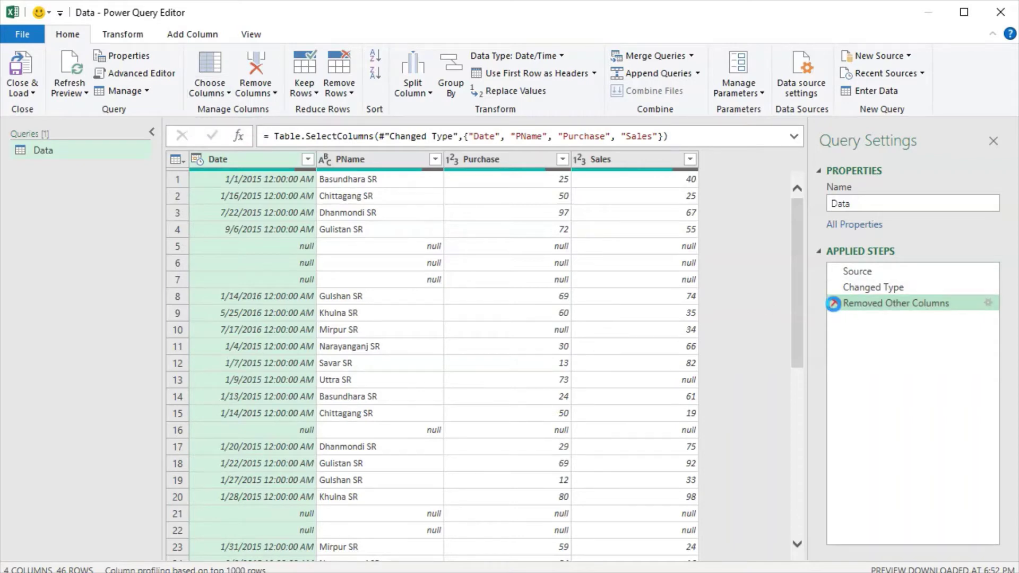
left_click_drag(526, 555, 644, 555)
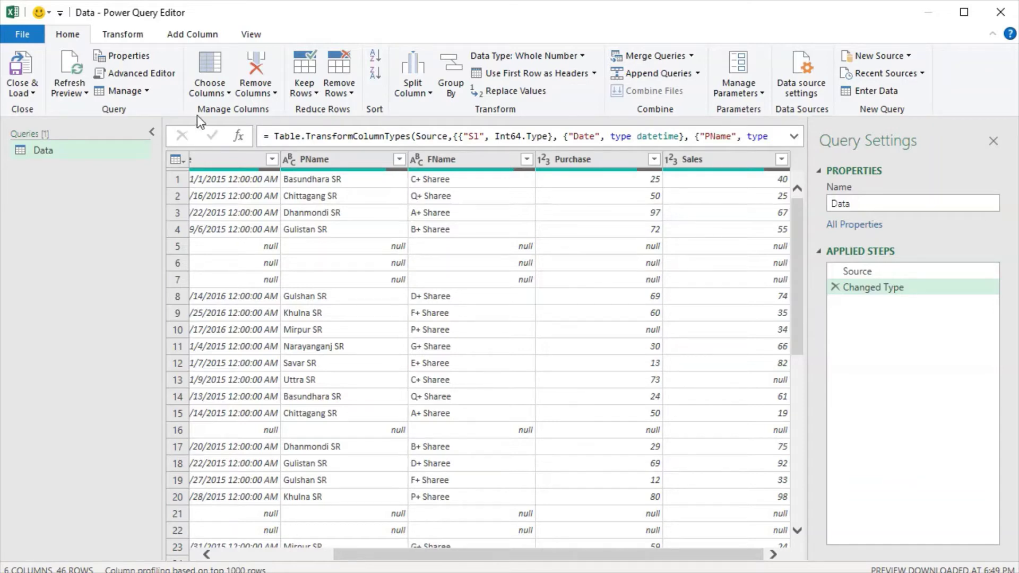
Use Go to Column to jump to the FName column.
left_click(210, 95)
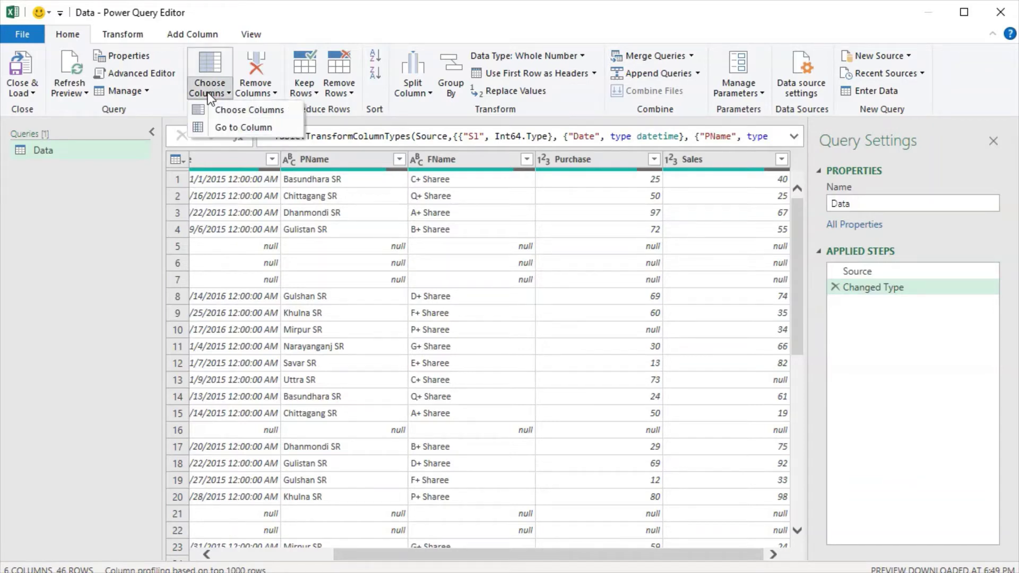
left_click(247, 131)
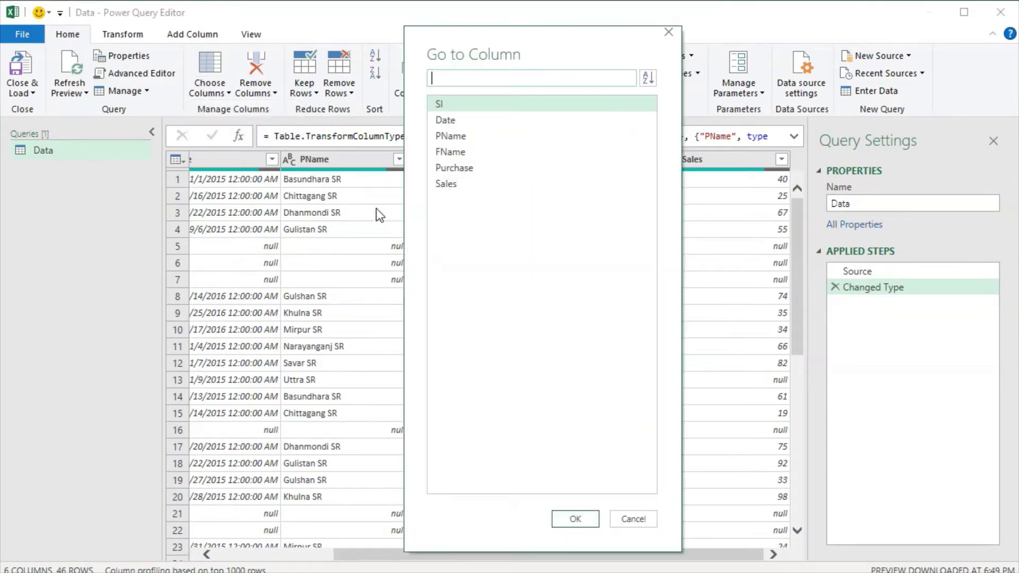
left_click_drag(454, 44, 323, 62)
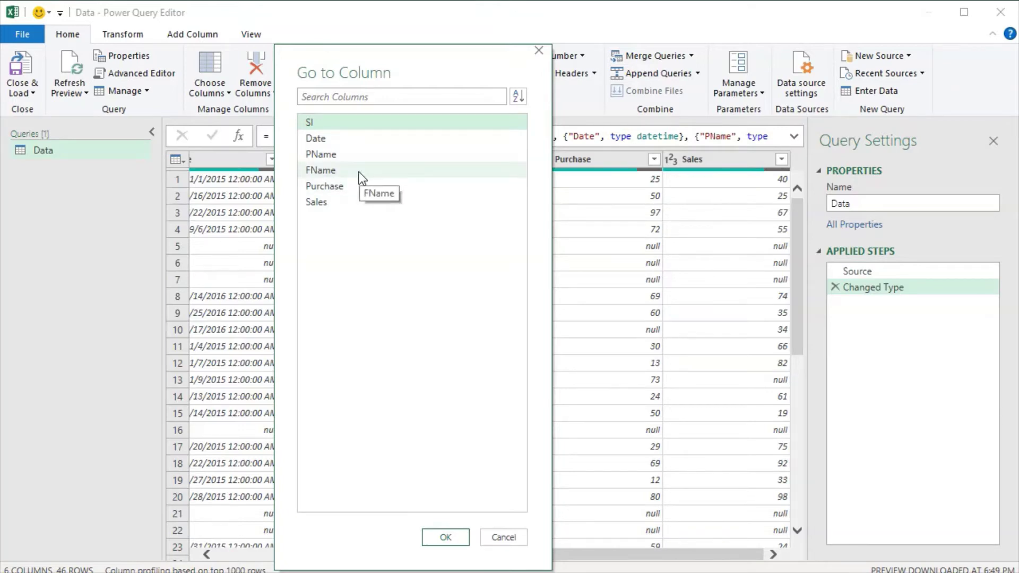
left_click(361, 173)
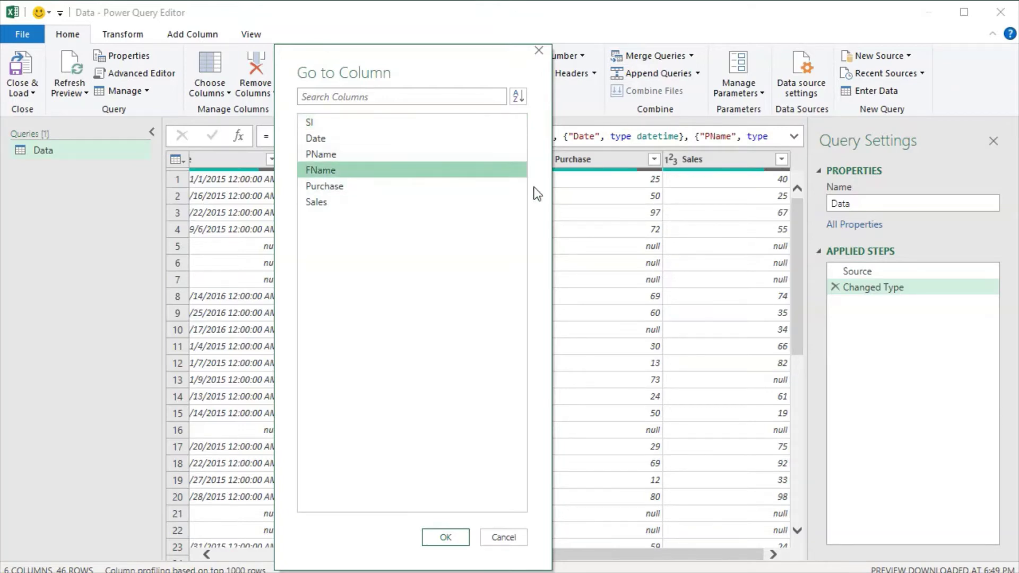
left_click(438, 540)
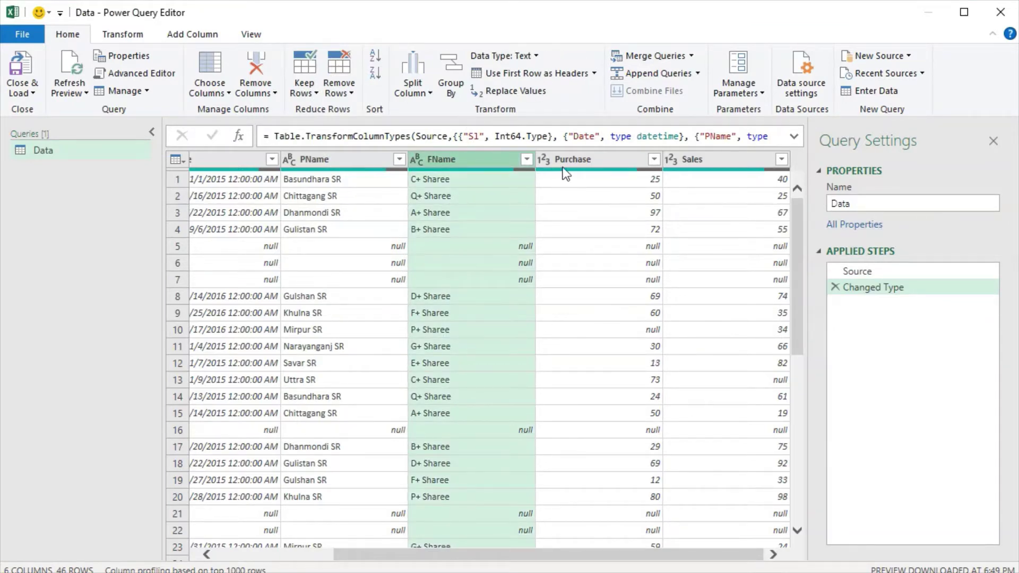
left_click(216, 94)
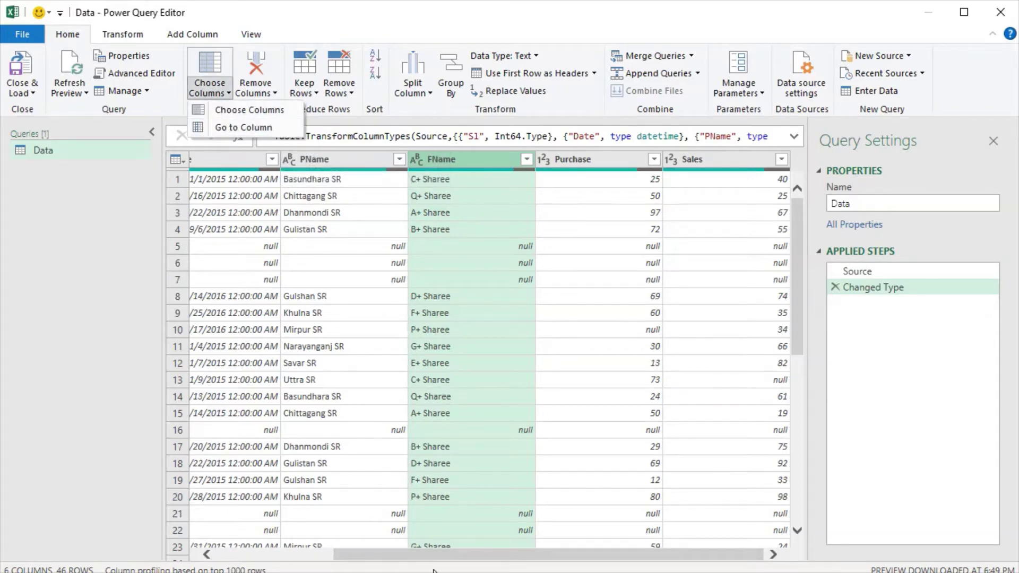
left_click(339, 553)
mouse_move(371, 555)
left_mouse_down()
mouse_move(294, 549)
mouse_move(458, 563)
left_mouse_up()
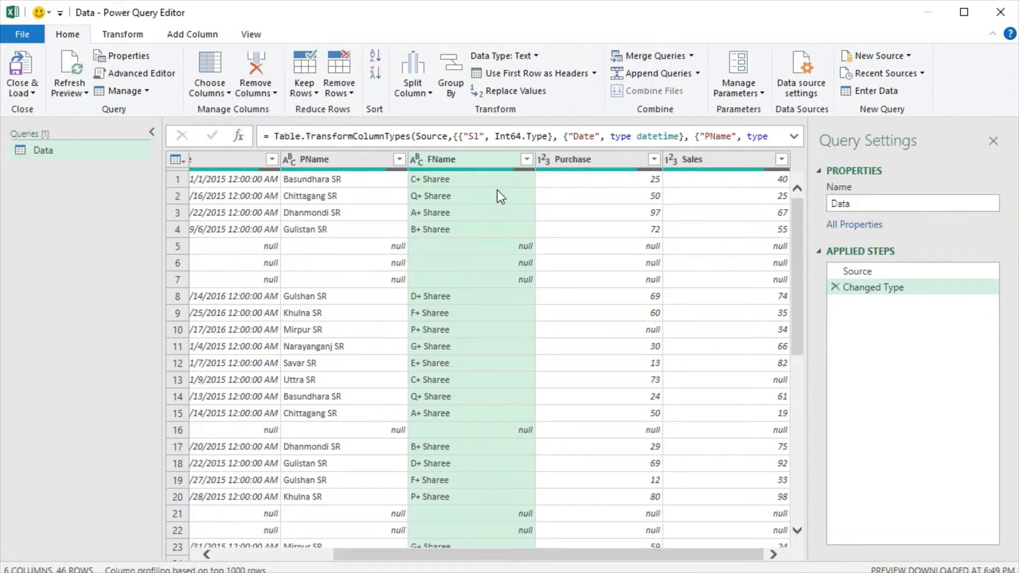
left_click(270, 95)
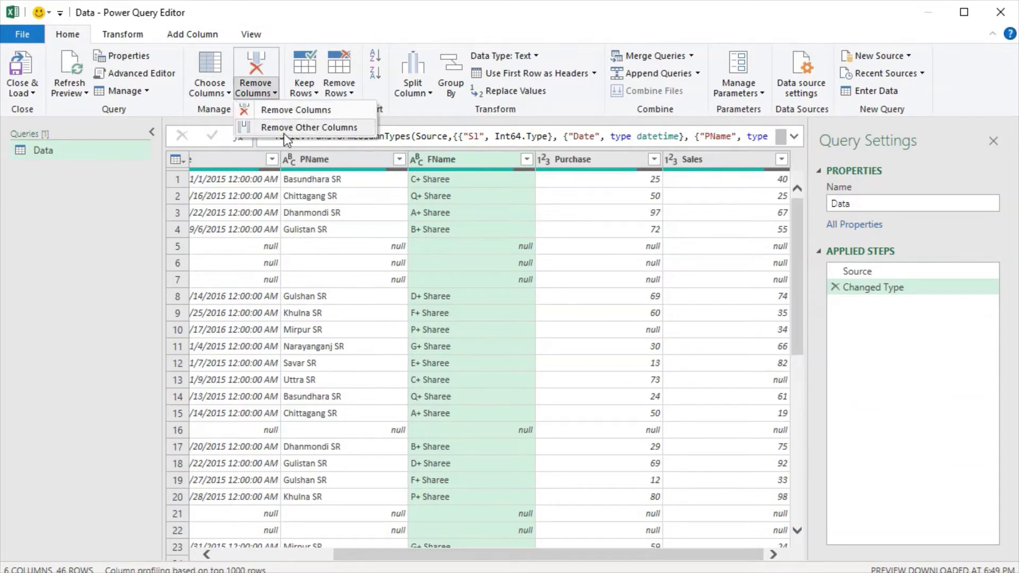
left_click(461, 158)
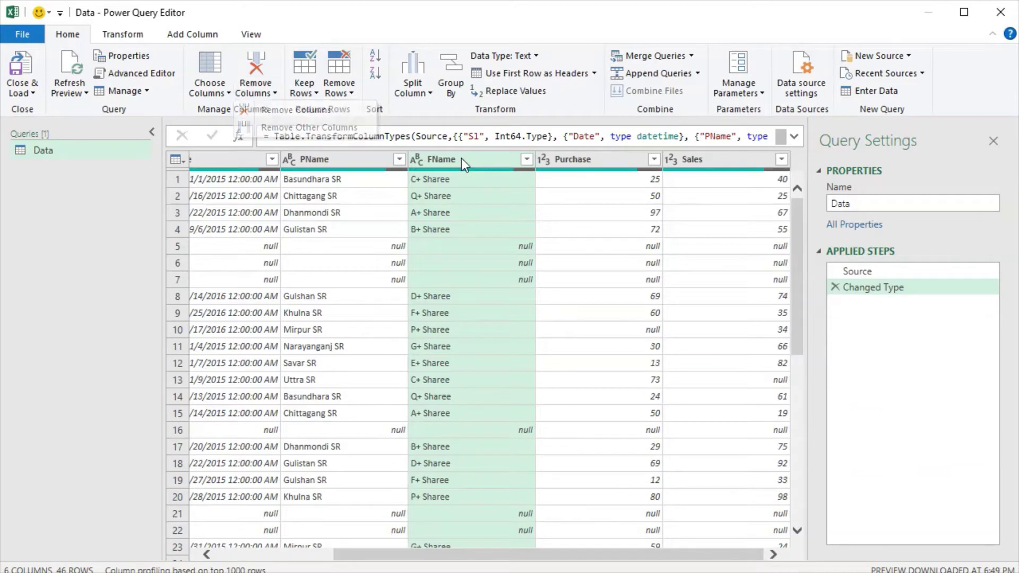
left_click(249, 94)
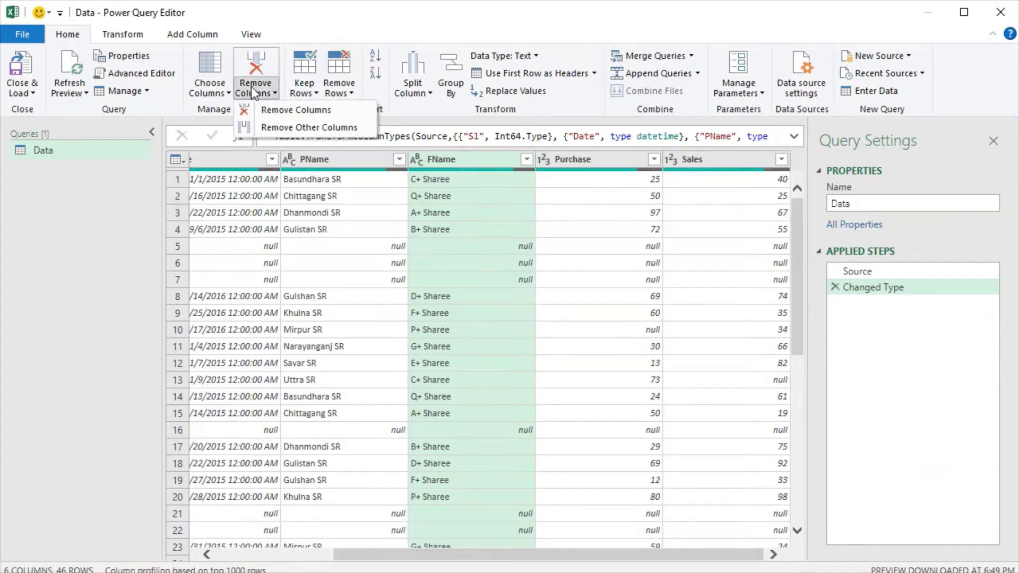
left_click(300, 112)
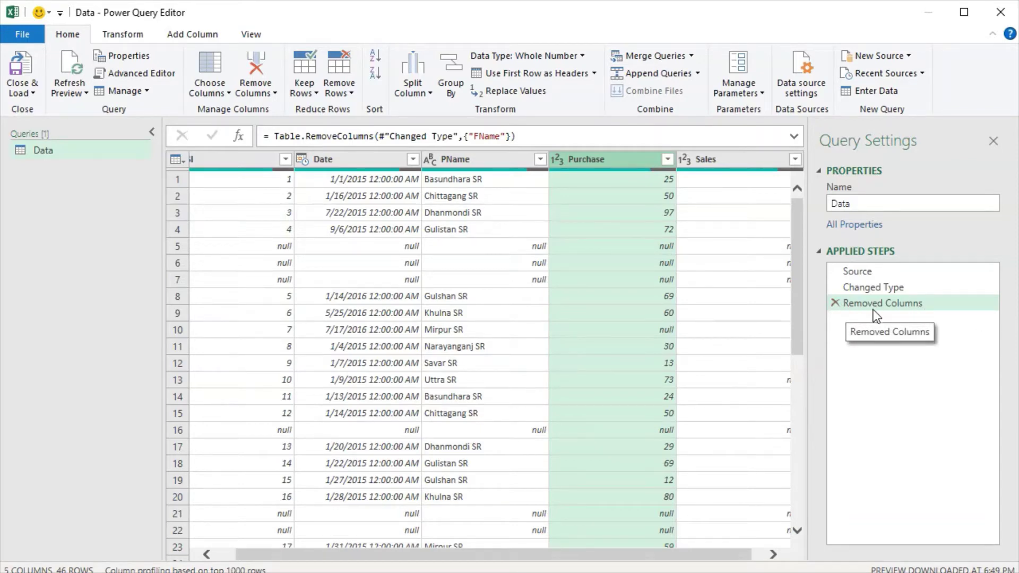
left_click(835, 303)
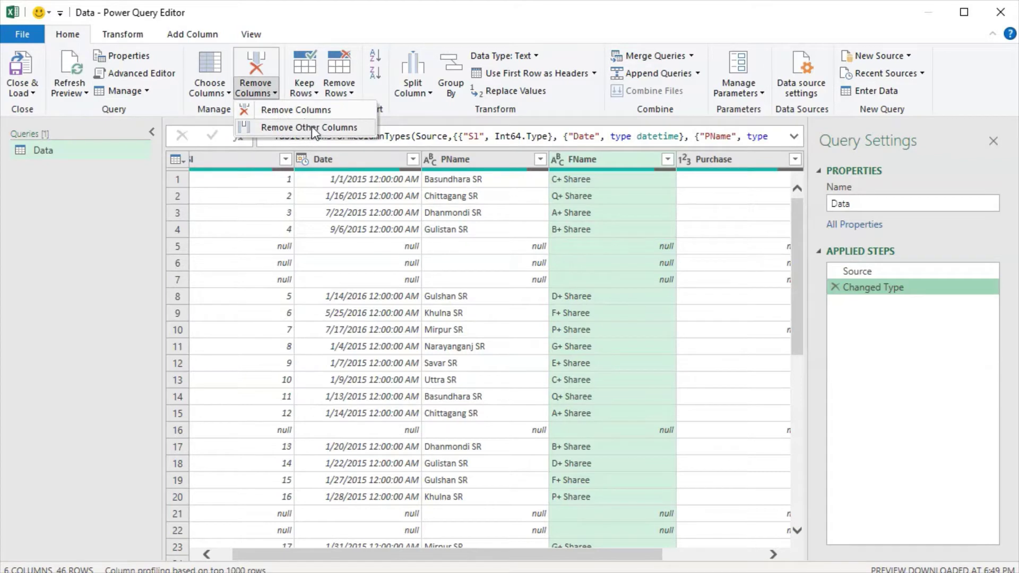
left_click(622, 226)
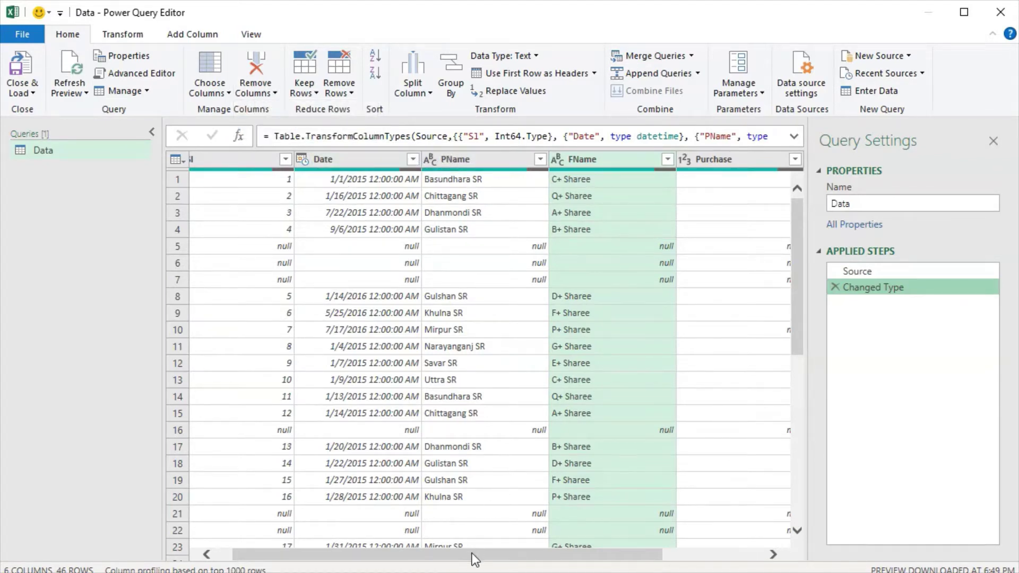
left_click_drag(472, 553, 573, 552)
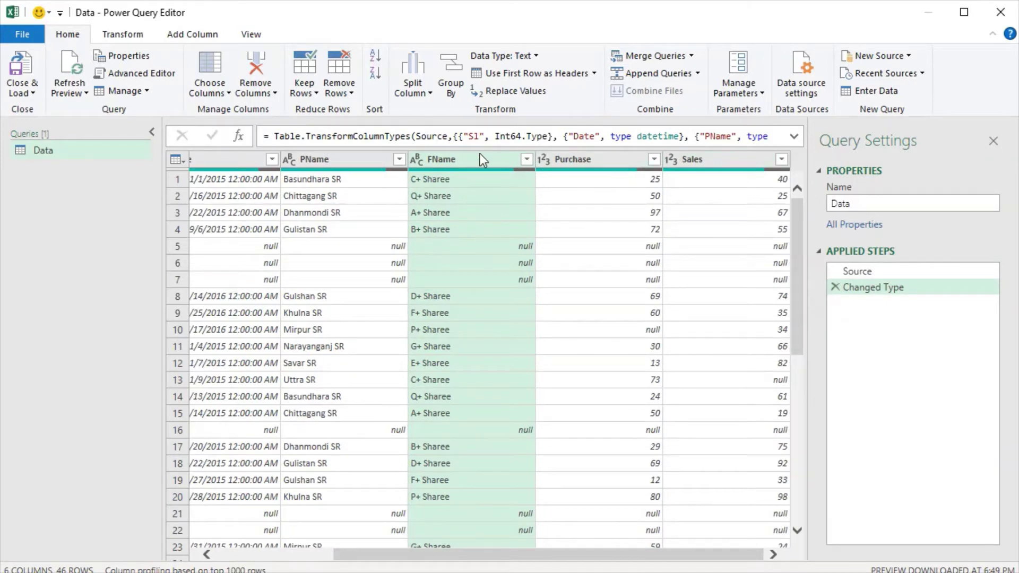
left_click(721, 159, "ctrl")
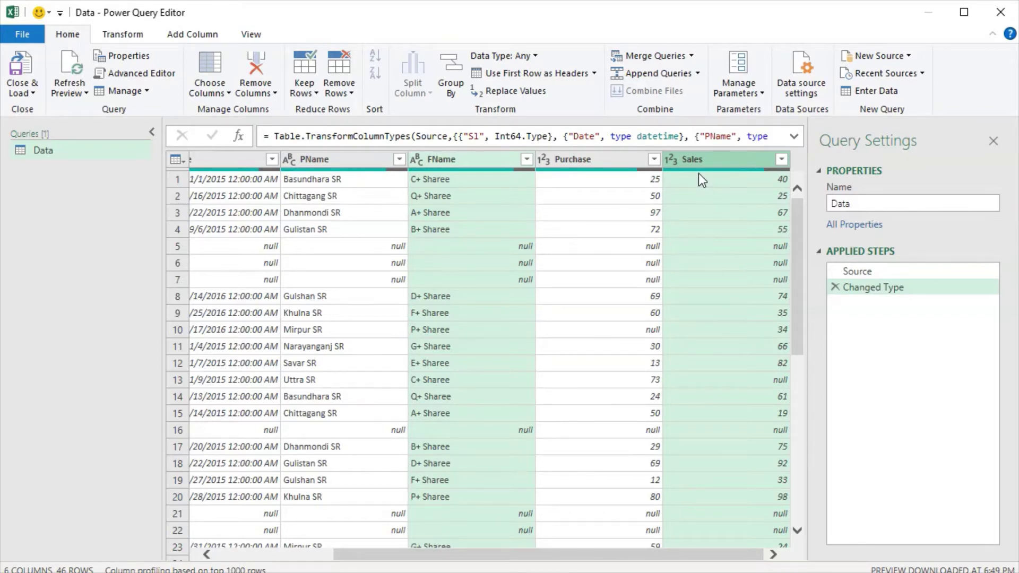
left_click(259, 93)
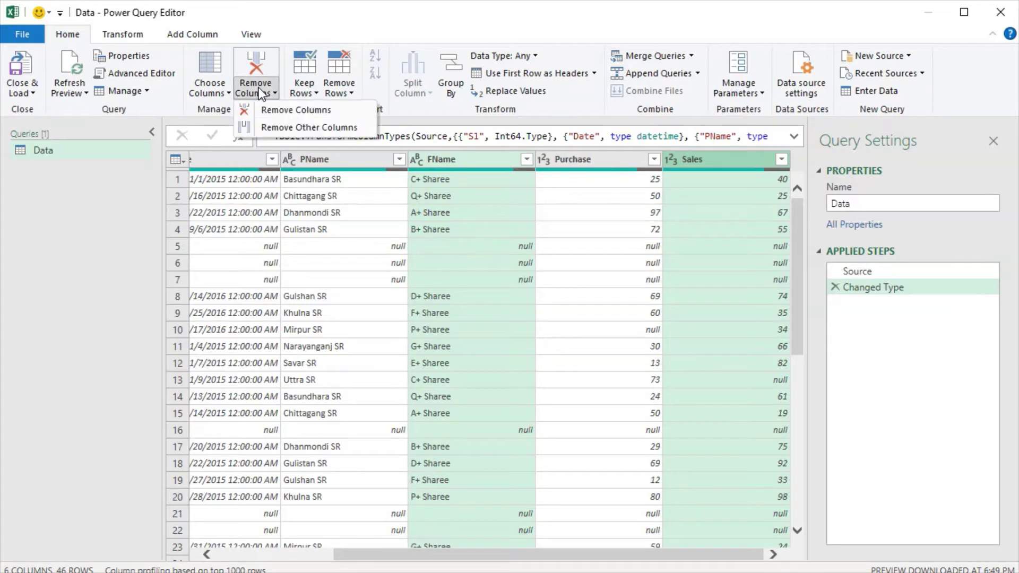
left_click(306, 128)
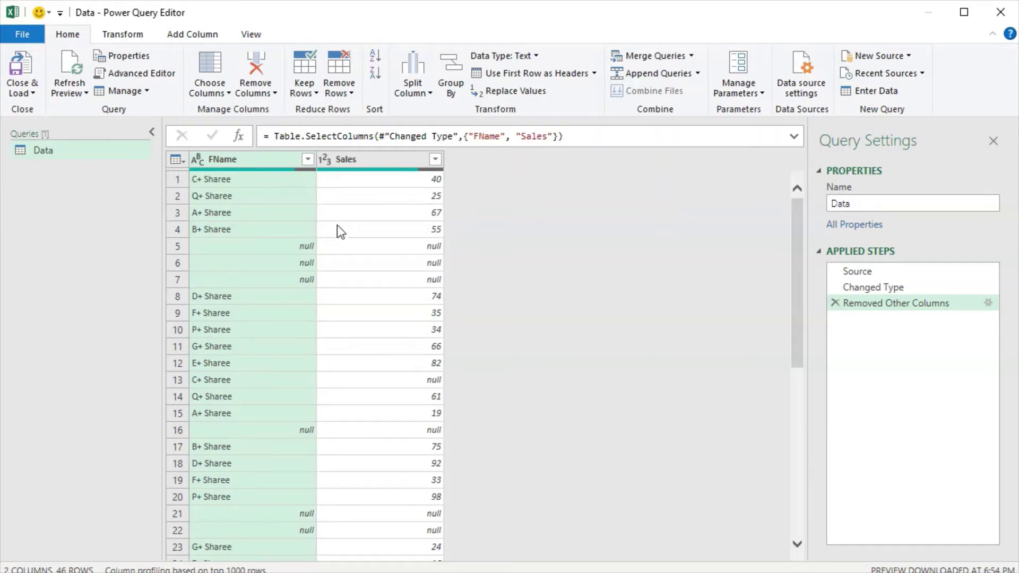
left_click(836, 302)
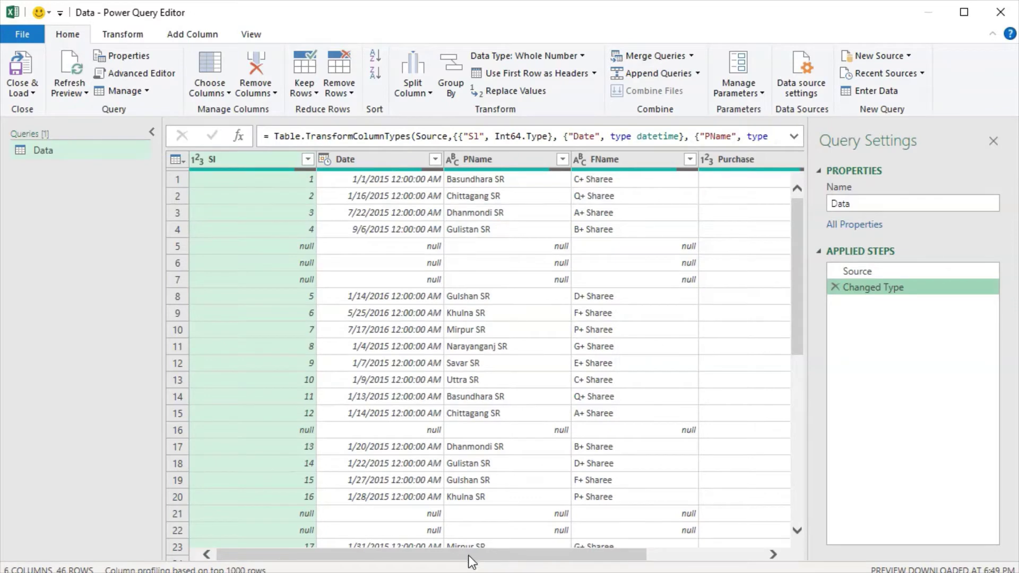
Browse the data preview with its null rows and open the Home Keep Rows dropdown.
left_click_drag(472, 555, 641, 553)
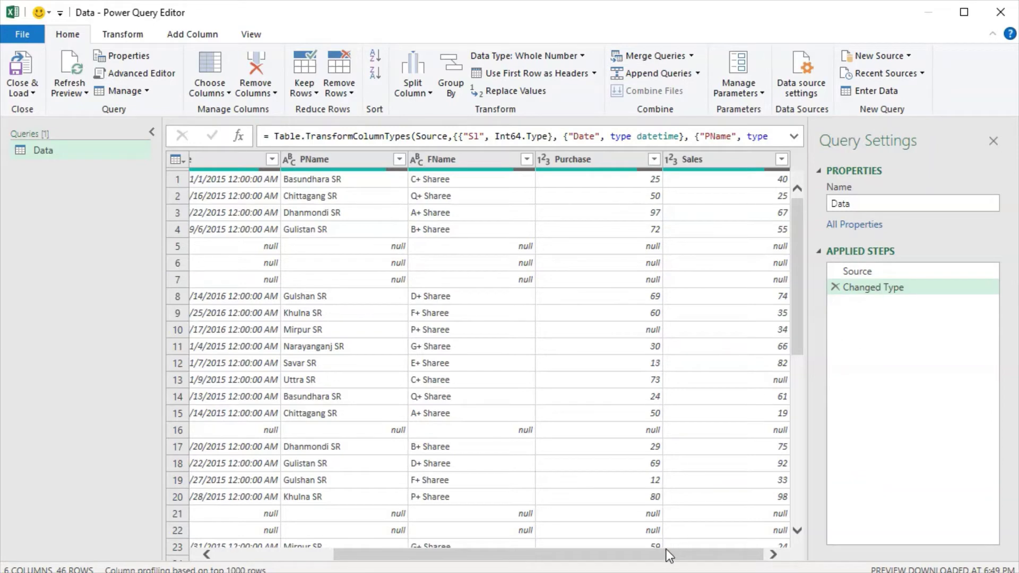
left_click_drag(667, 550, 492, 552)
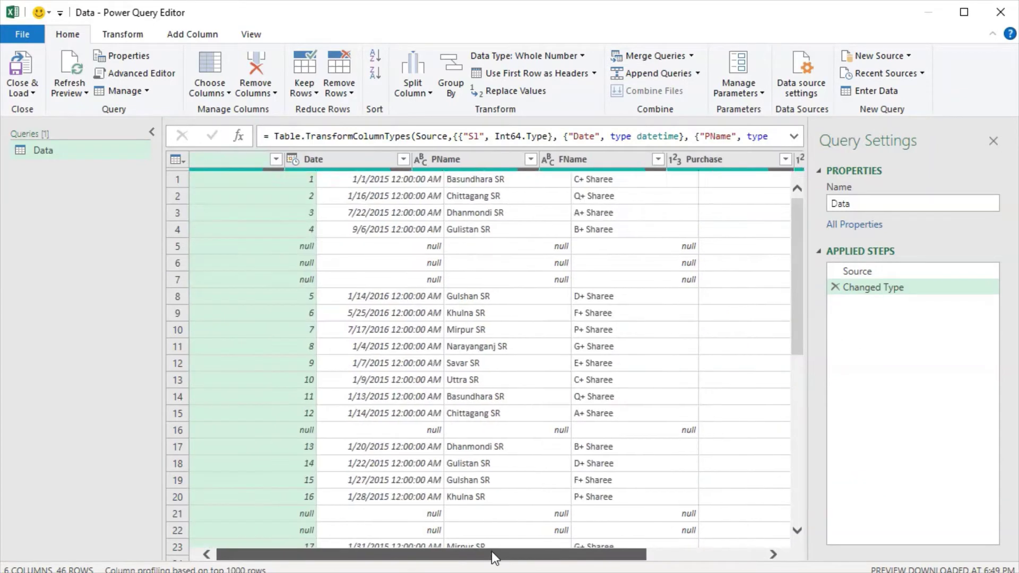
left_click(311, 93)
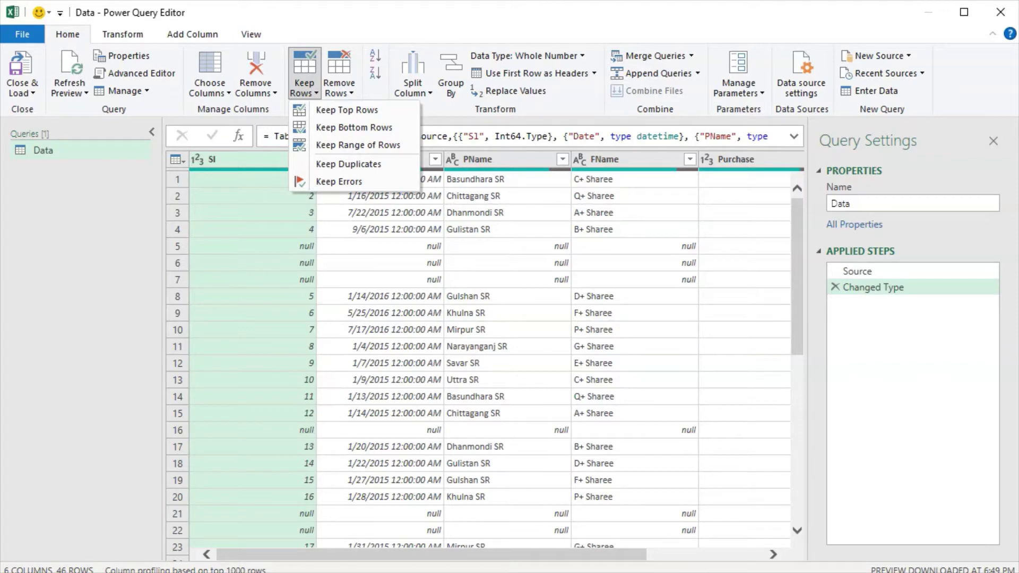
left_click(555, 510)
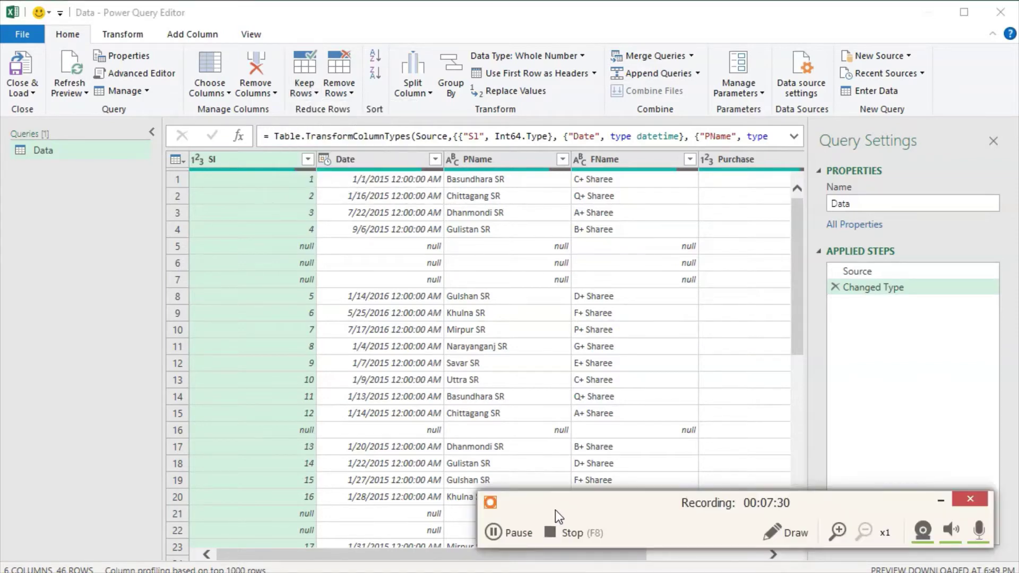
left_click(524, 531)
left_click(314, 88)
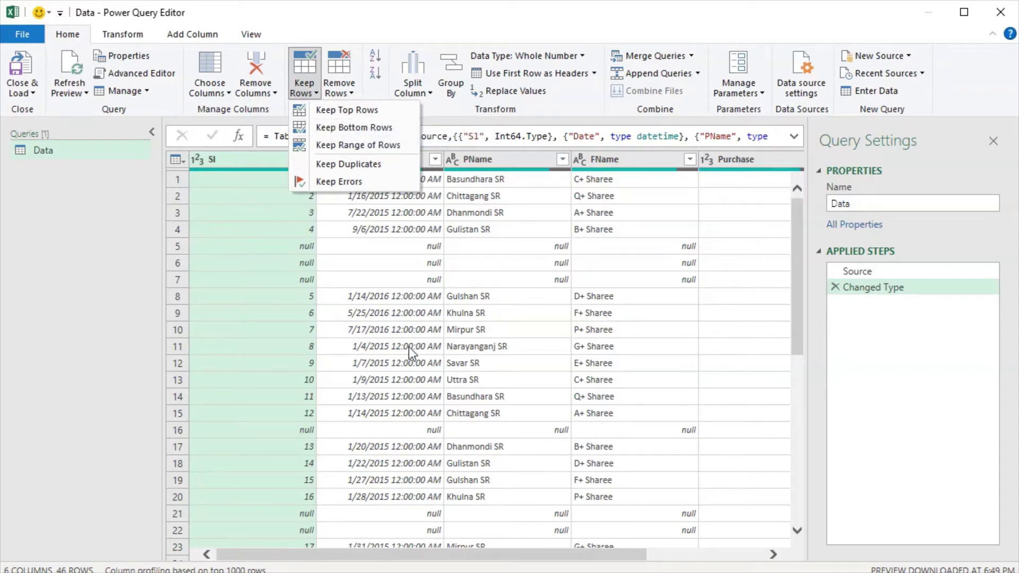
left_click(408, 243)
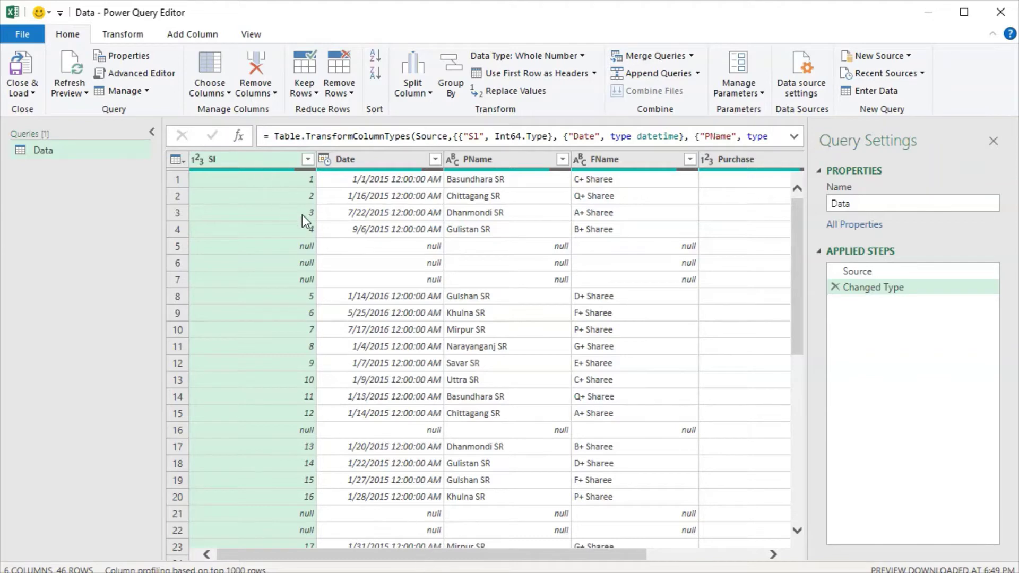
scroll(288, 476, "down", 5)
scroll(287, 479, "down", 3)
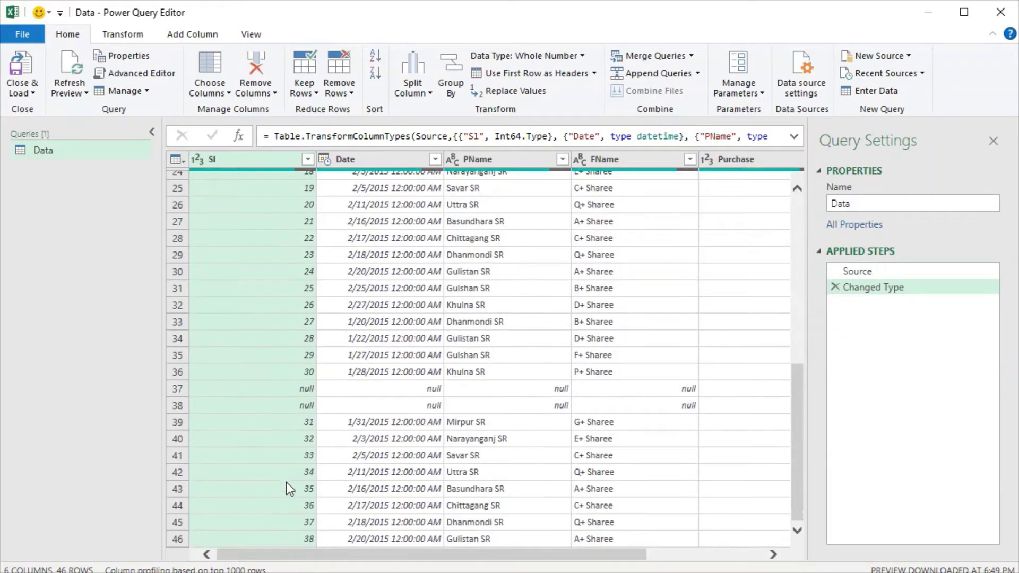
scroll(307, 425, "up", 8)
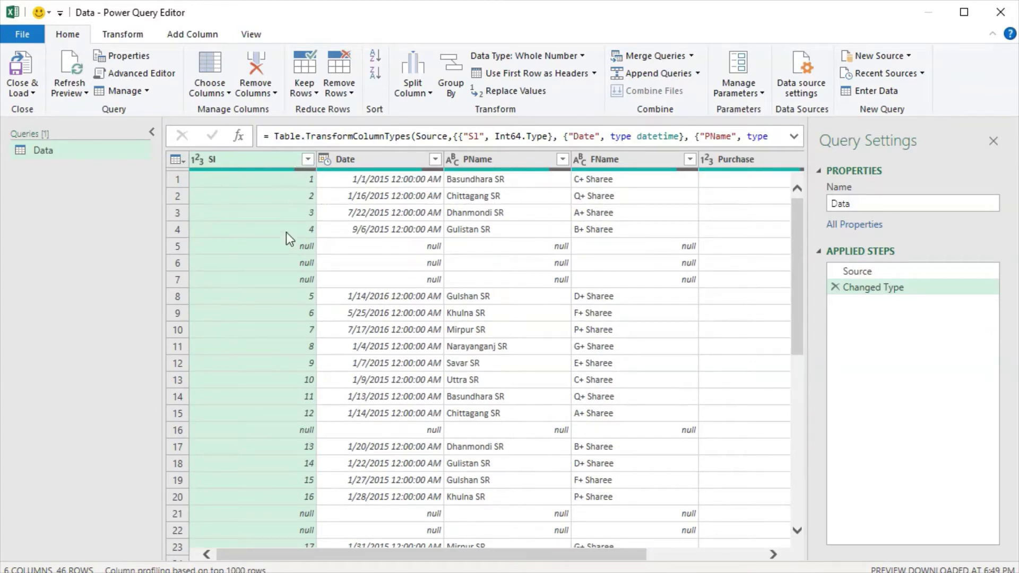
left_click(304, 90)
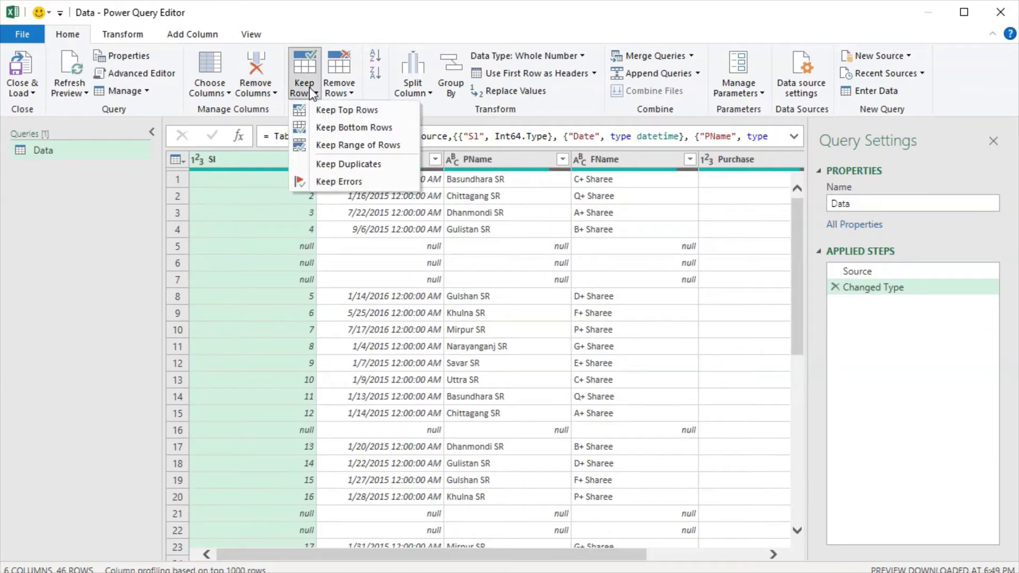
left_click(345, 104)
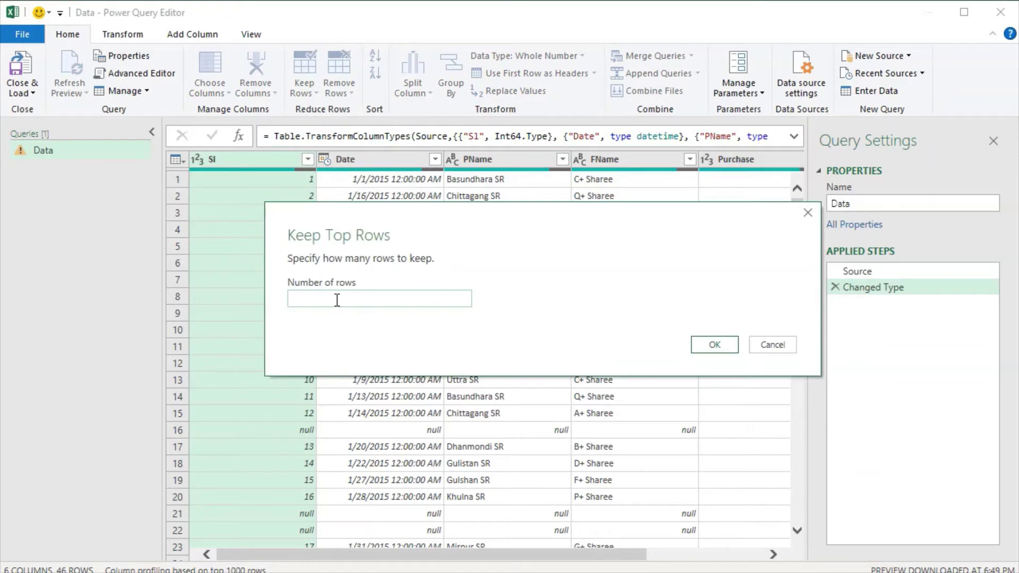
type("2")
left_click(714, 344)
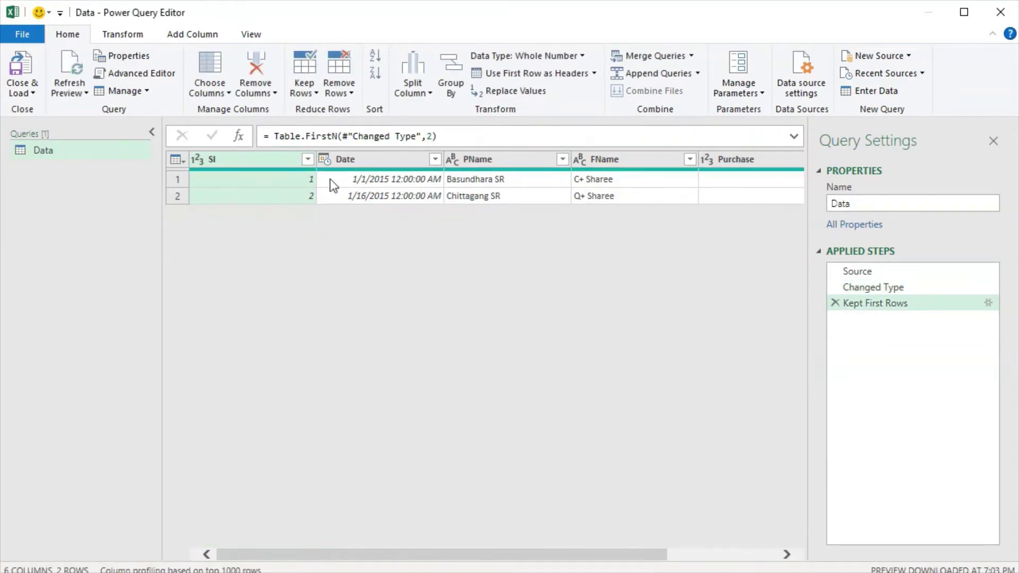
left_click(834, 302)
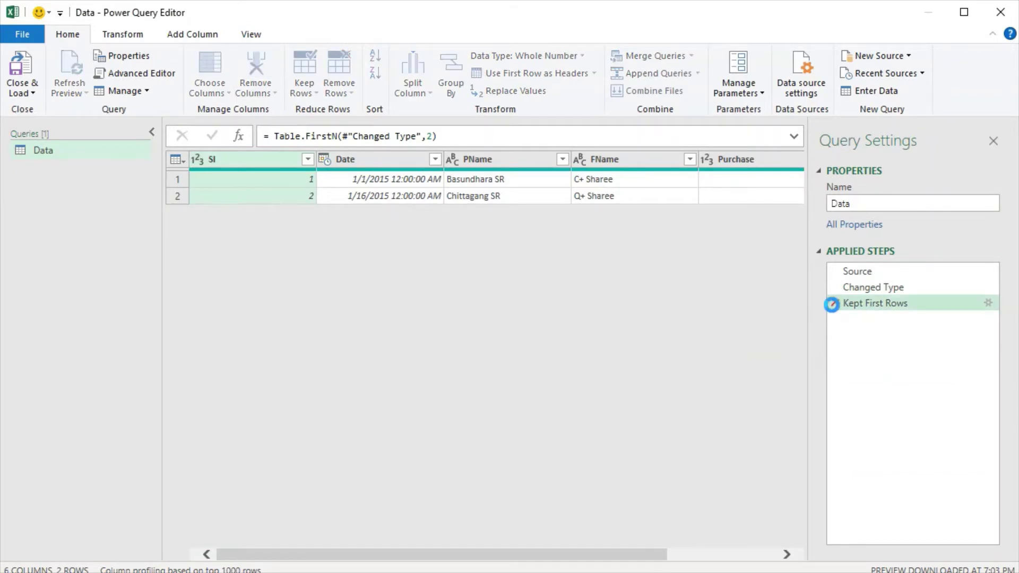
left_click(304, 85)
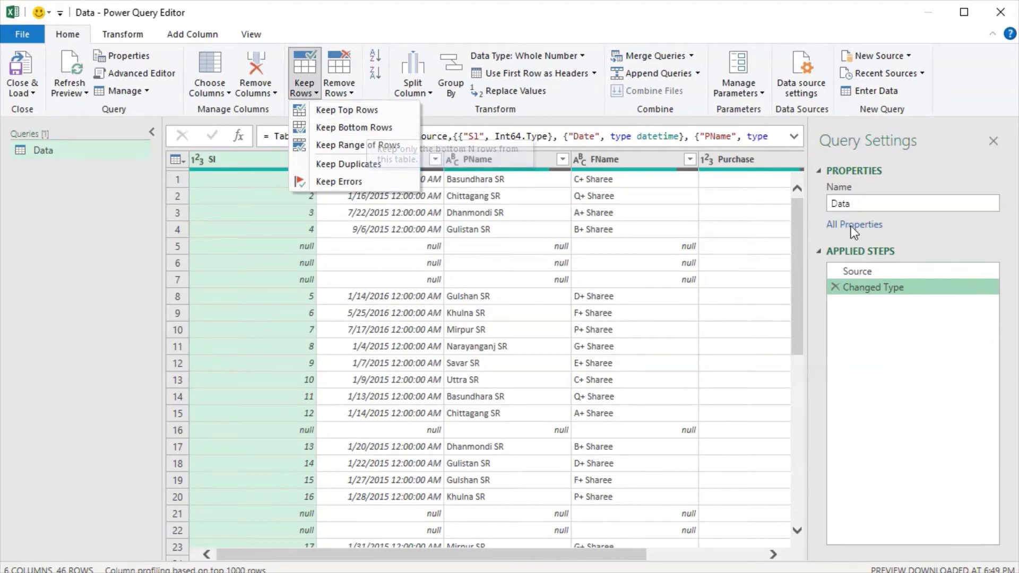
left_click(795, 219)
mouse_move(796, 220)
left_mouse_down()
mouse_move(811, 282)
mouse_move(807, 440)
left_mouse_up()
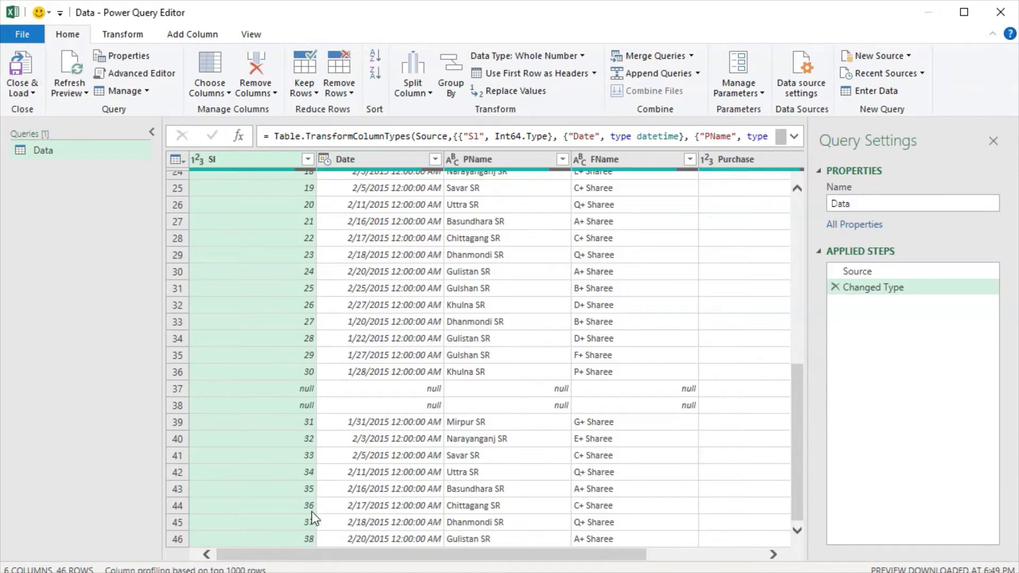
left_click(307, 89)
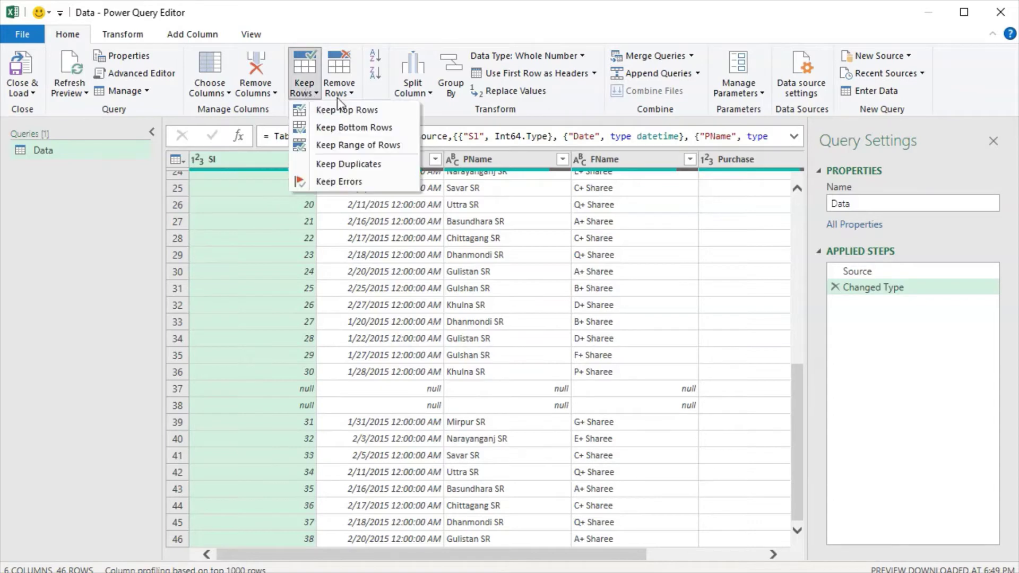
left_click(380, 127)
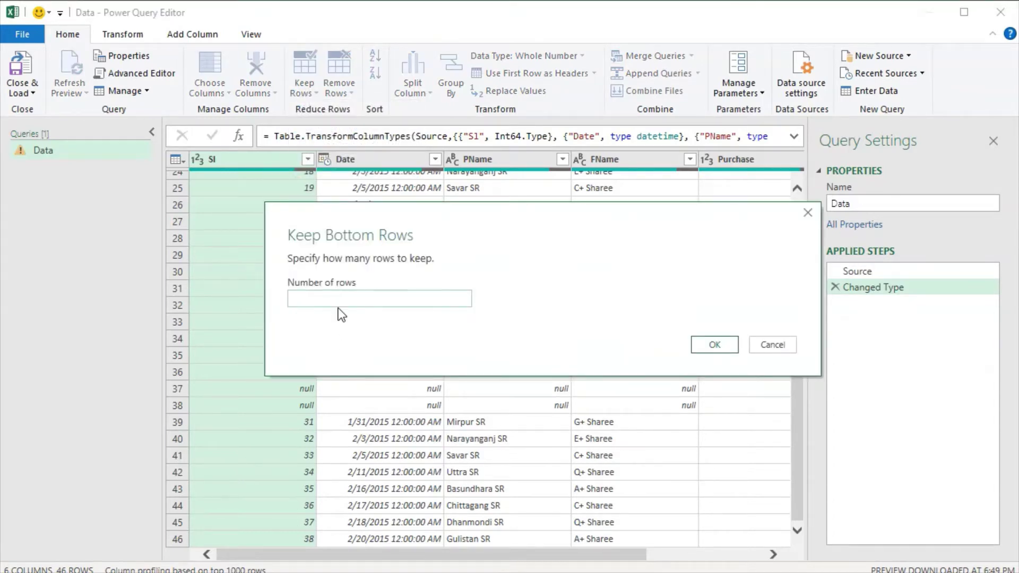
type("4")
left_click_drag(455, 216, 708, 206)
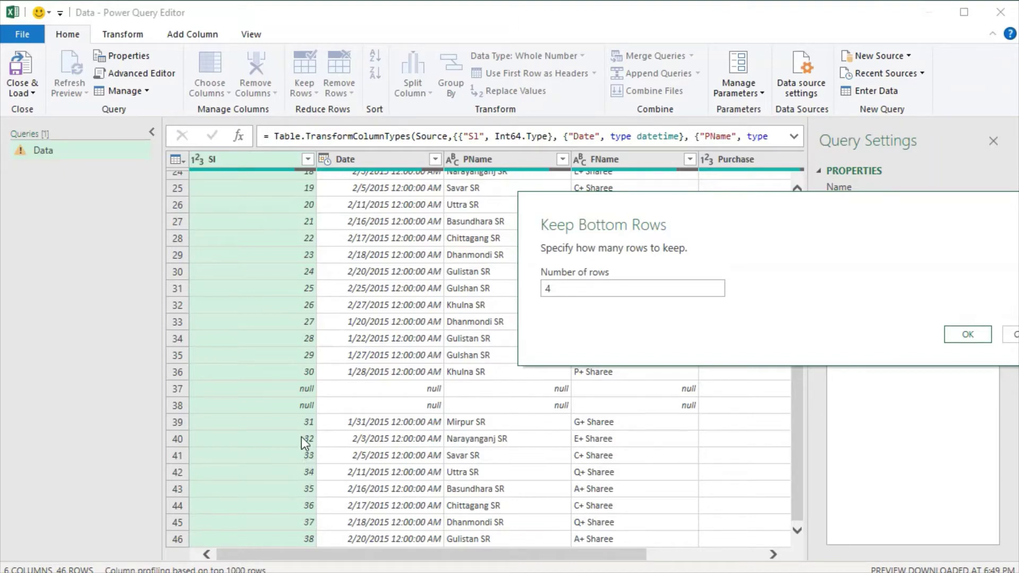
double_click(576, 288)
type("11")
left_click(968, 335)
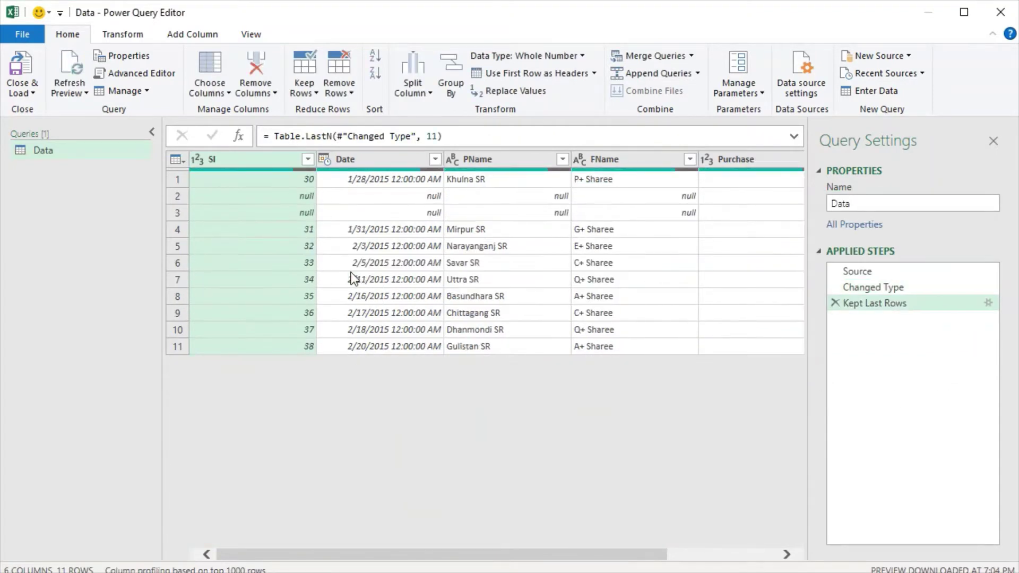
left_click(835, 303)
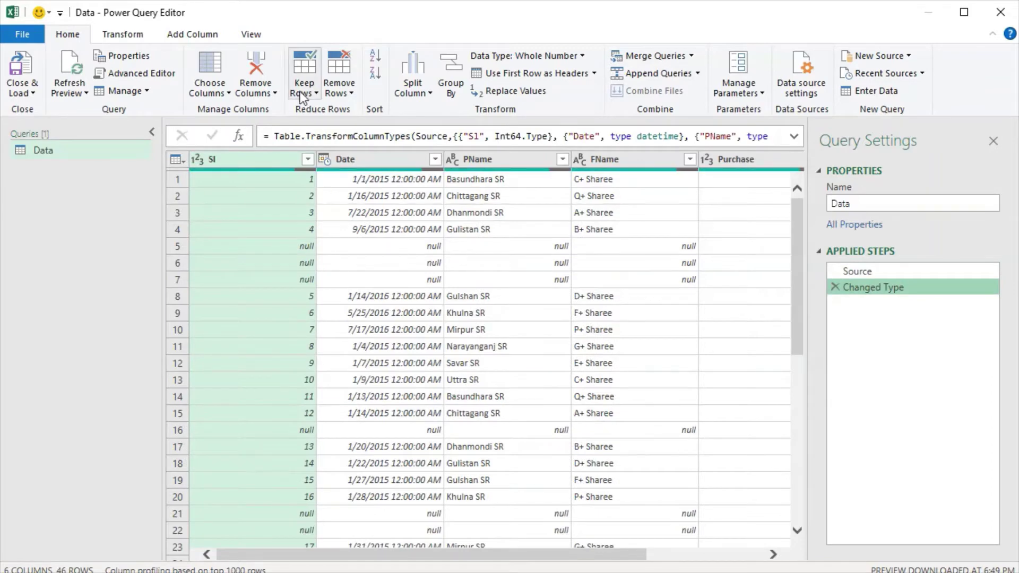
left_click(303, 95)
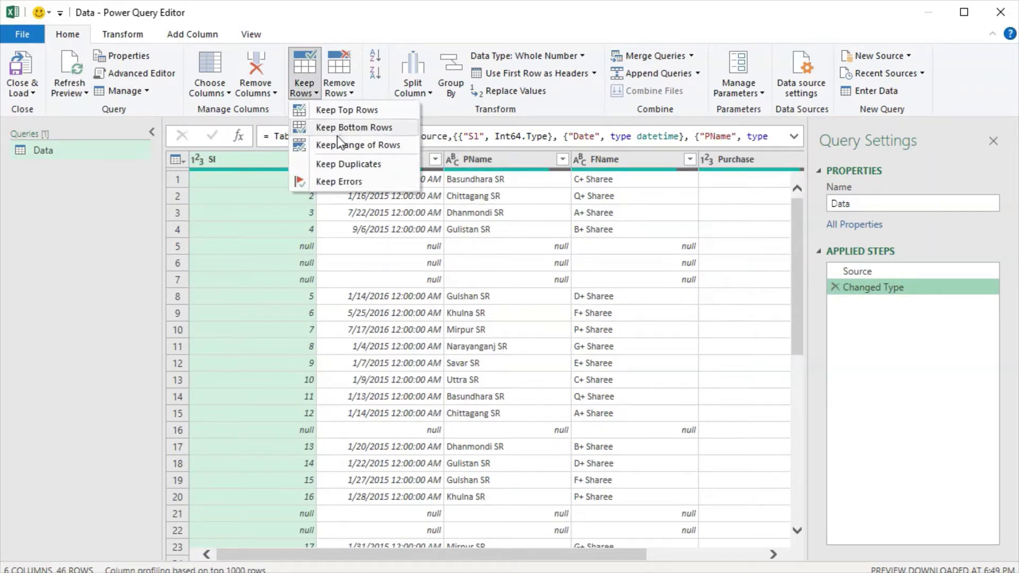
mouse_move(358, 145)
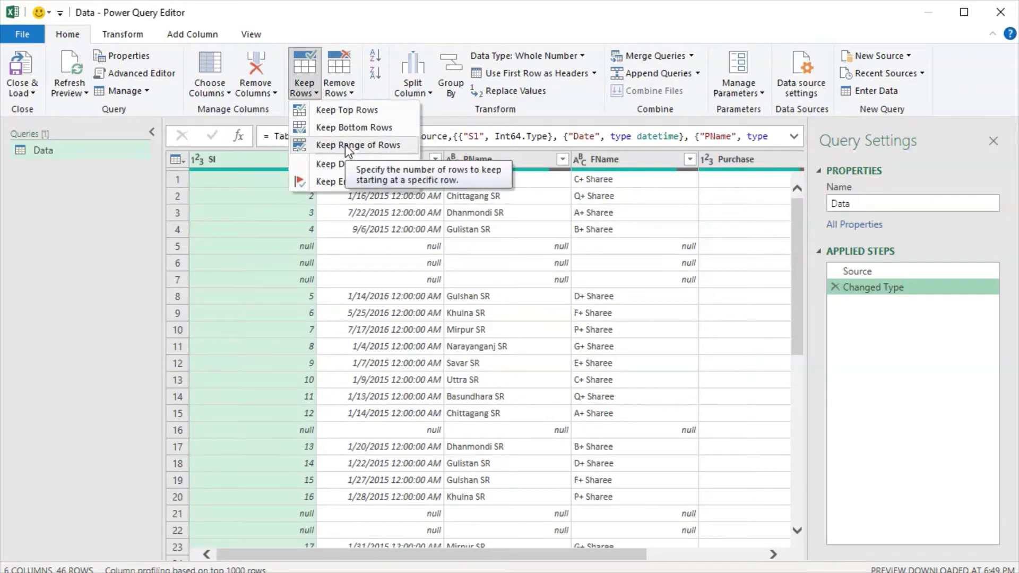
left_click(345, 145)
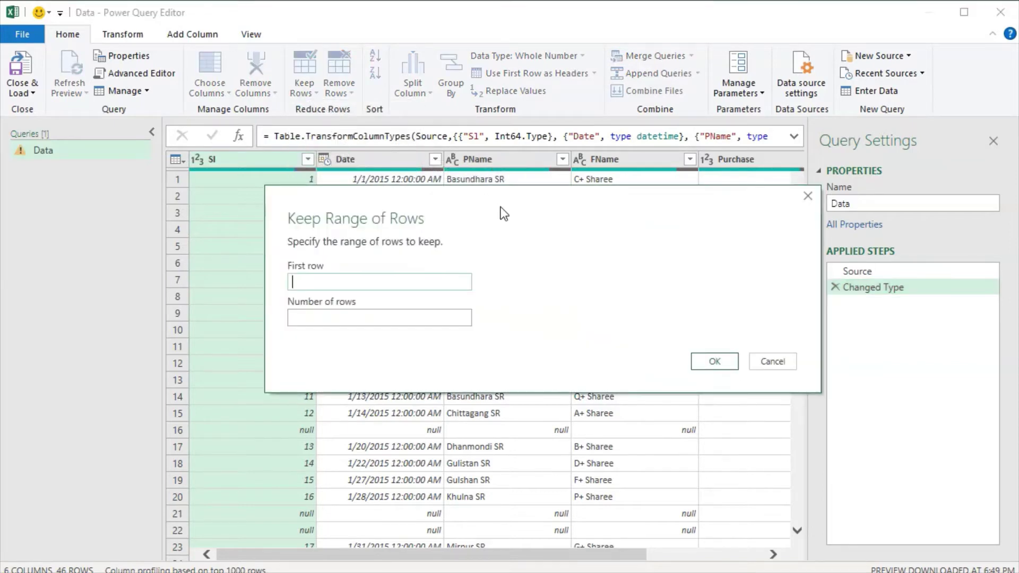
left_click_drag(509, 205, 675, 185)
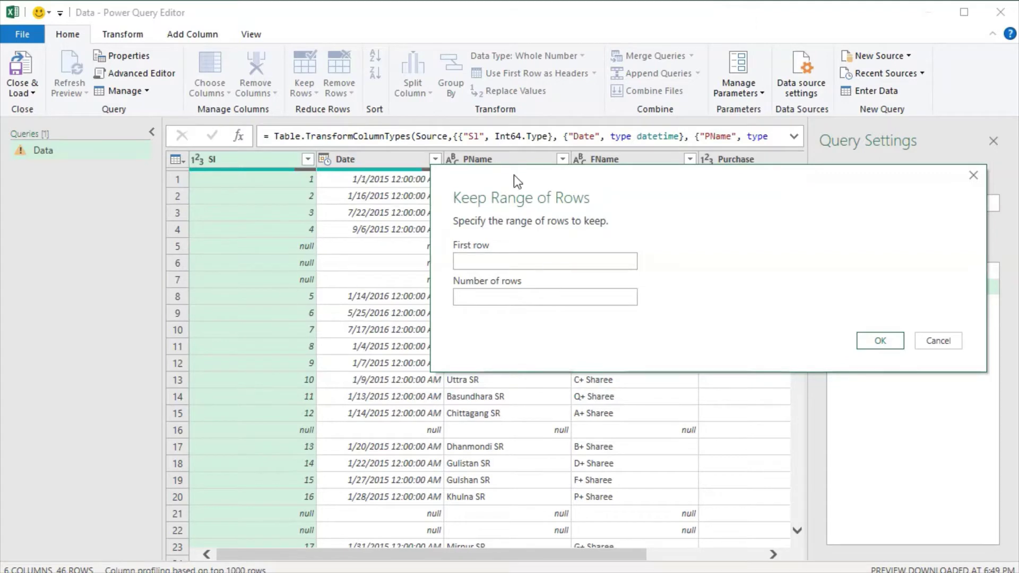
left_click(938, 342)
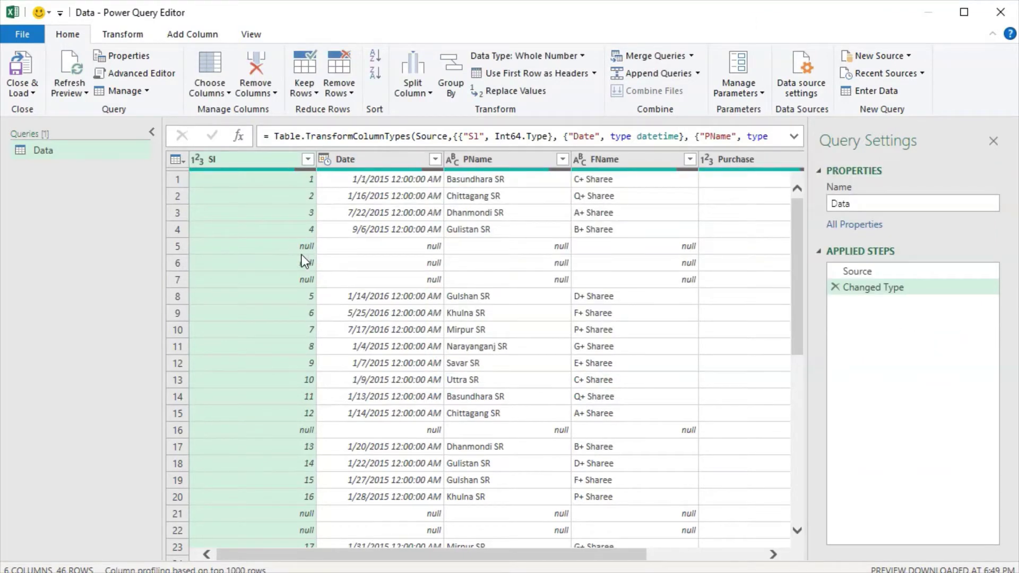
Select the null Date cell in row 5 and open the Remove Rows dropdown.
scroll(320, 507, "down", 2)
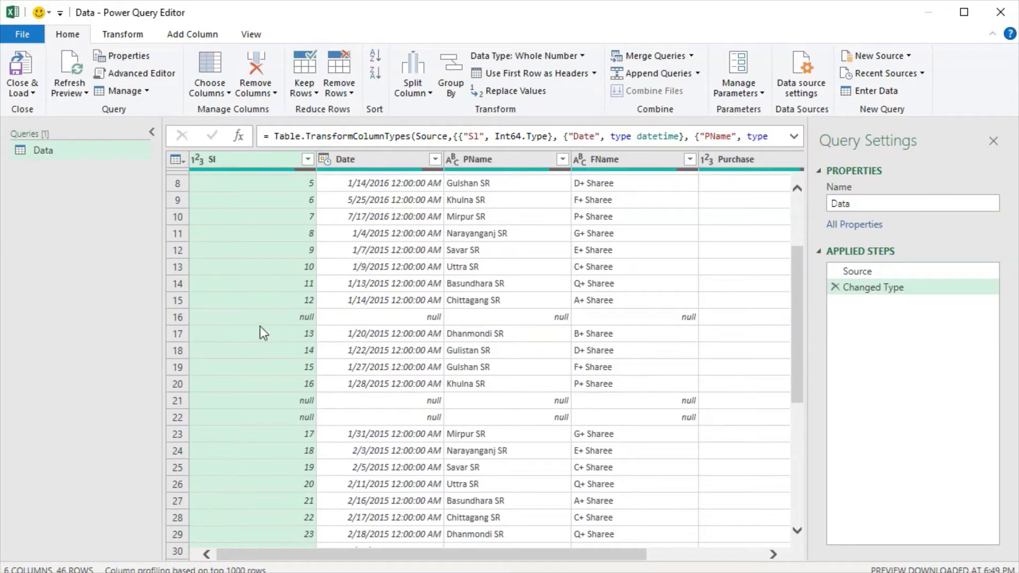
scroll(355, 436, "up", 3)
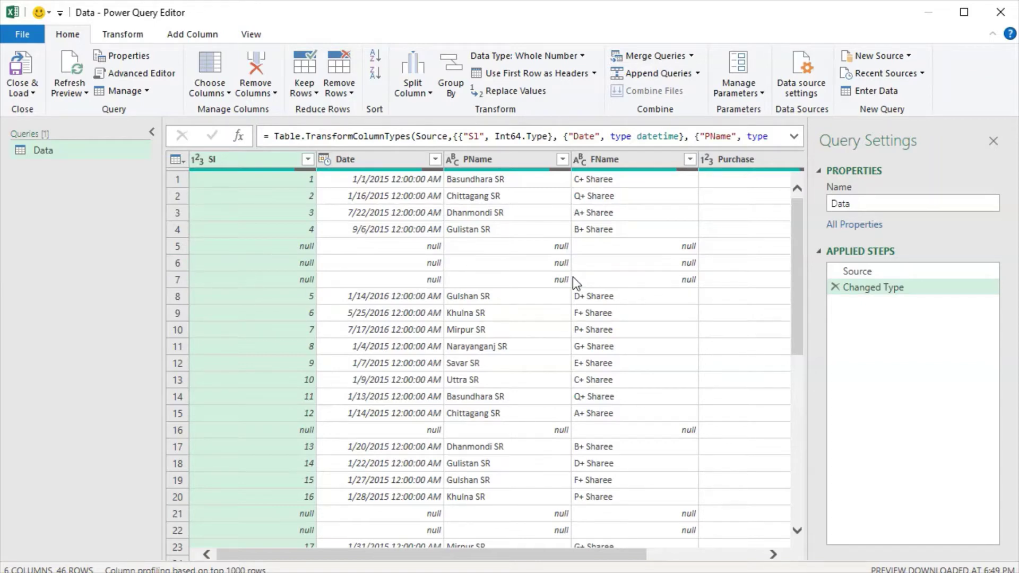
left_click(413, 252)
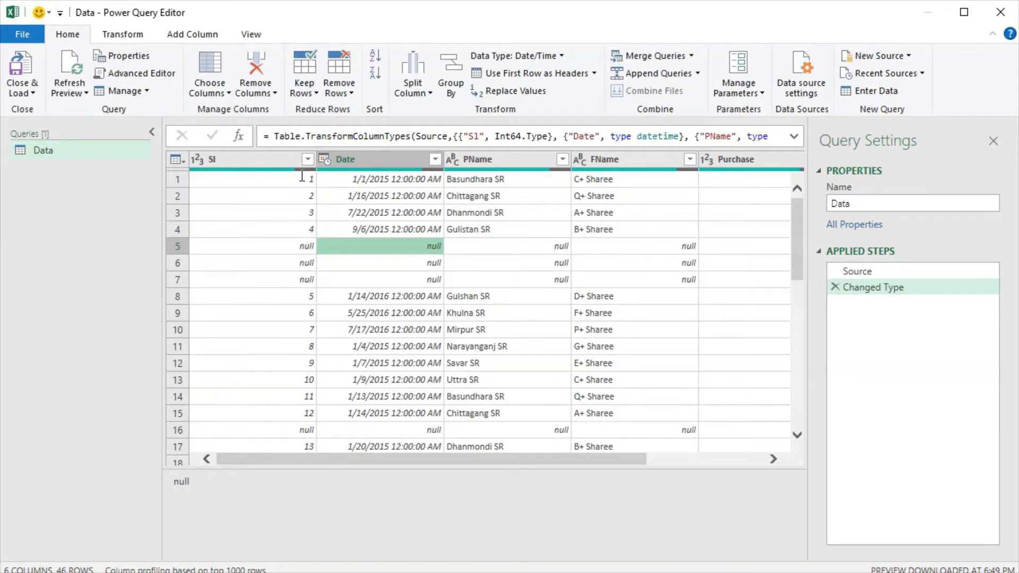
mouse_move(389, 455)
left_mouse_down()
mouse_move(628, 457)
mouse_move(353, 452)
left_mouse_up()
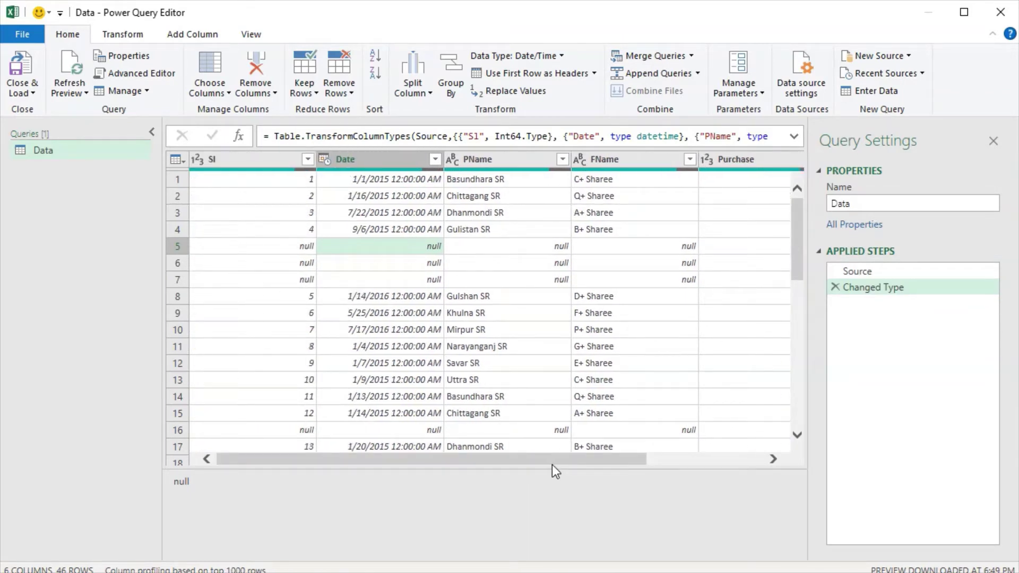
left_click(345, 87)
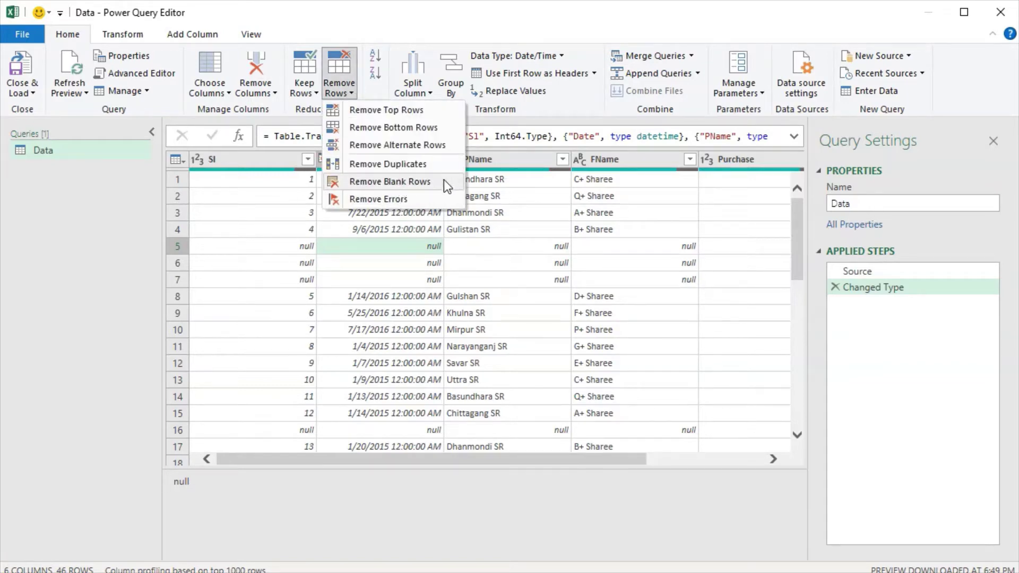
Apply Remove Blank Rows to drop the null rows, leaving 38 records.
left_click(412, 181)
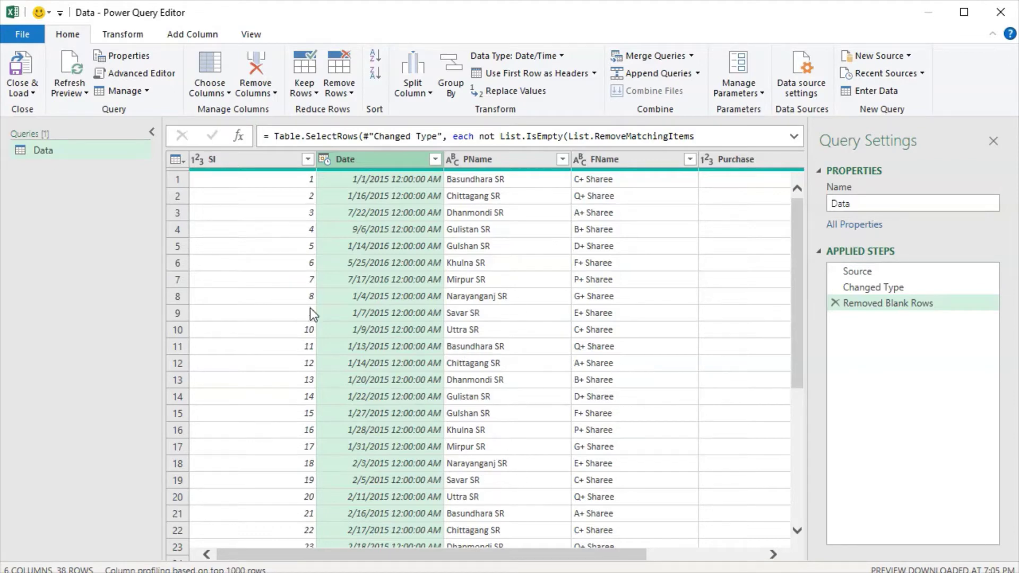
left_click(308, 90)
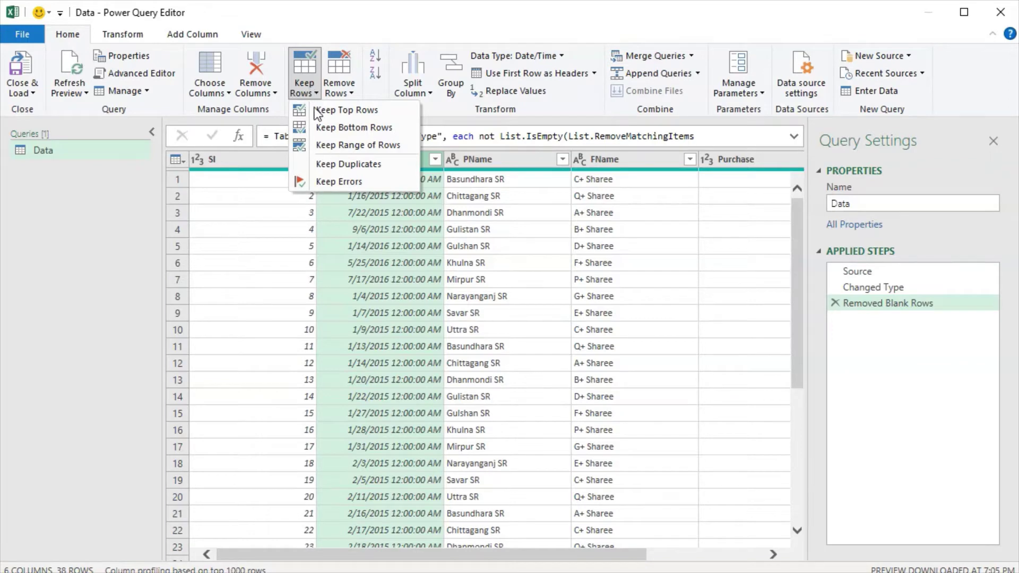
Keep a range of 3 rows starting at row 5, then inspect the Removed Blank Rows step.
left_click(357, 144)
left_click_drag(486, 191, 627, 99)
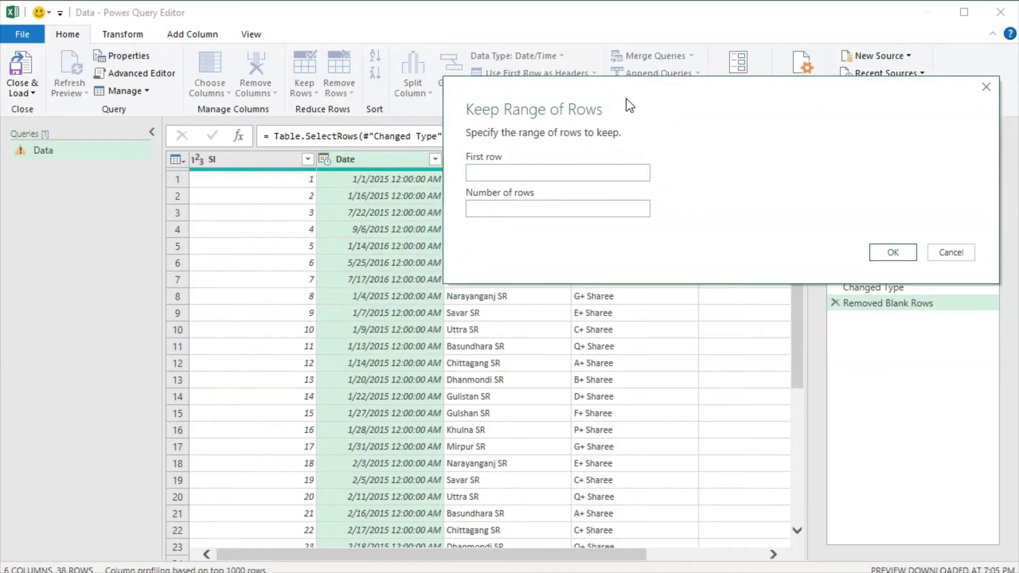
left_click(514, 175)
type("5")
left_click_drag(582, 116, 574, 116)
left_click(505, 207)
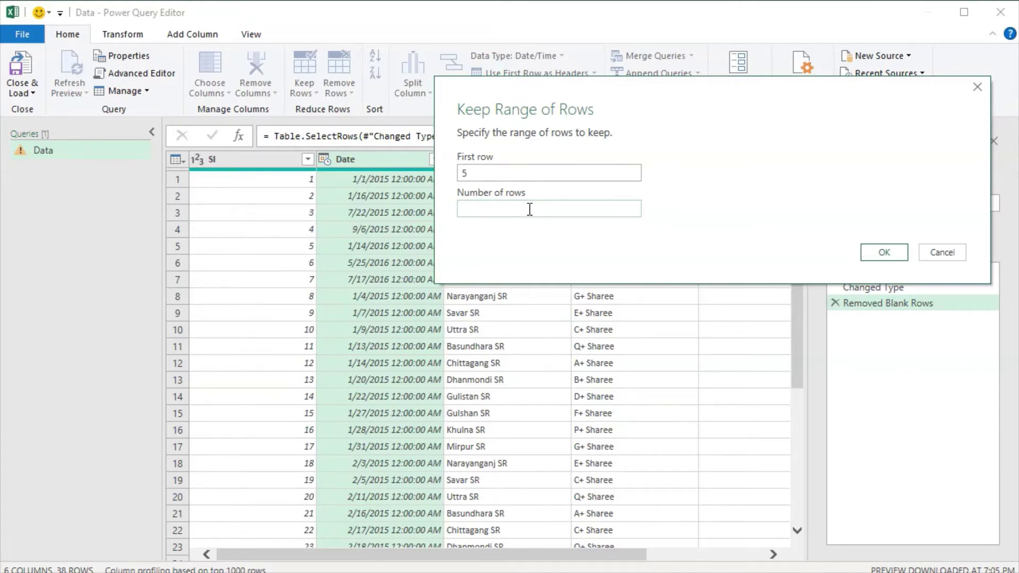
type("3")
left_click(877, 253)
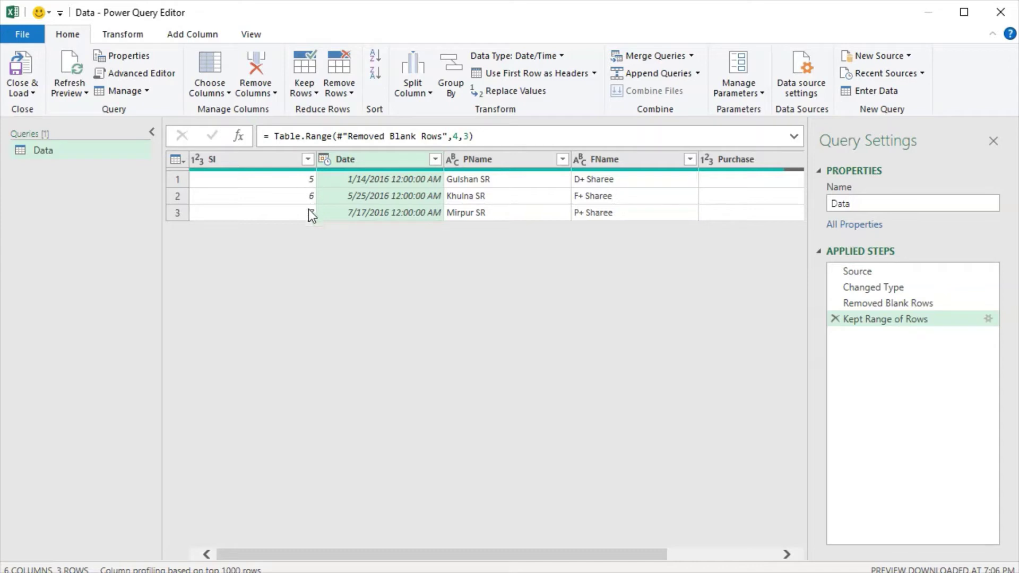
left_click(895, 305)
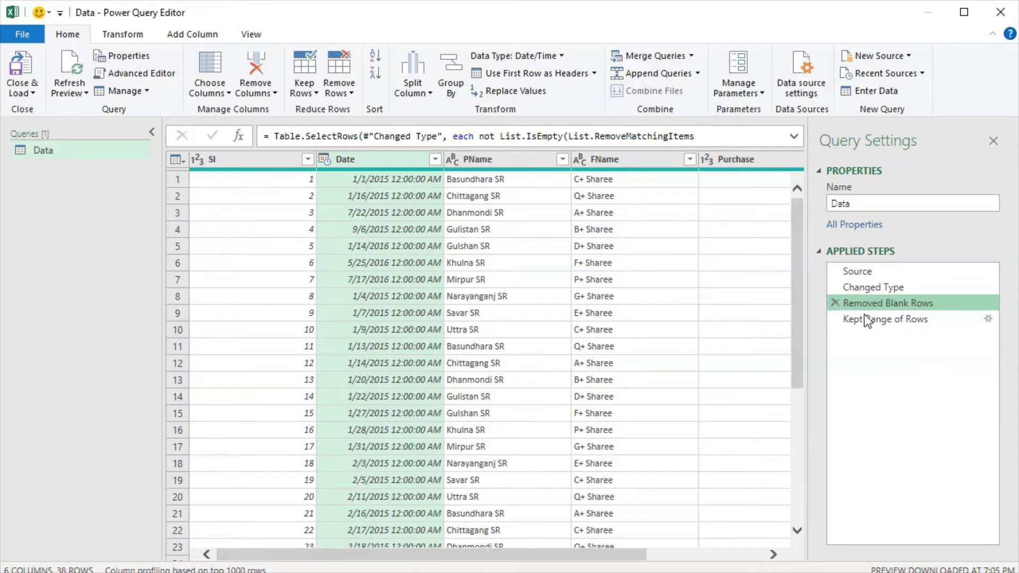
Change the Kept Range of Rows start row from 5 to 10, then delete that step.
left_click(934, 319)
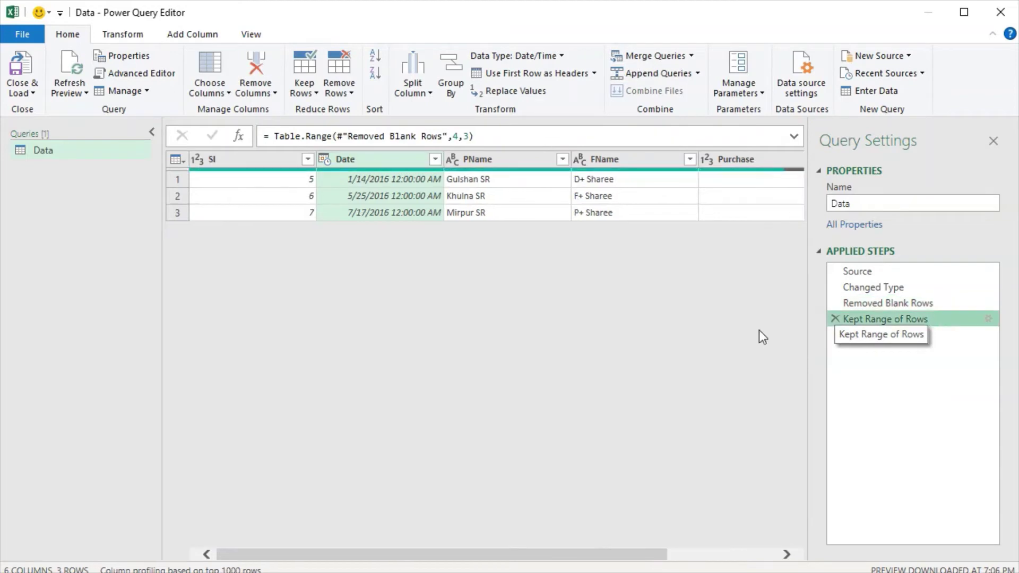
left_click(988, 319)
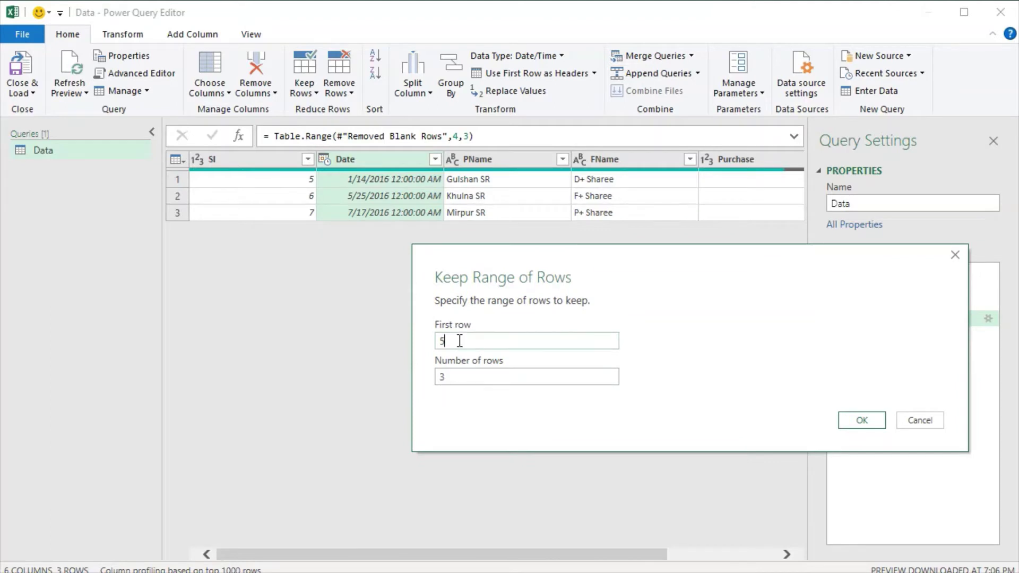
double_click(502, 342)
type("10")
left_click(859, 420)
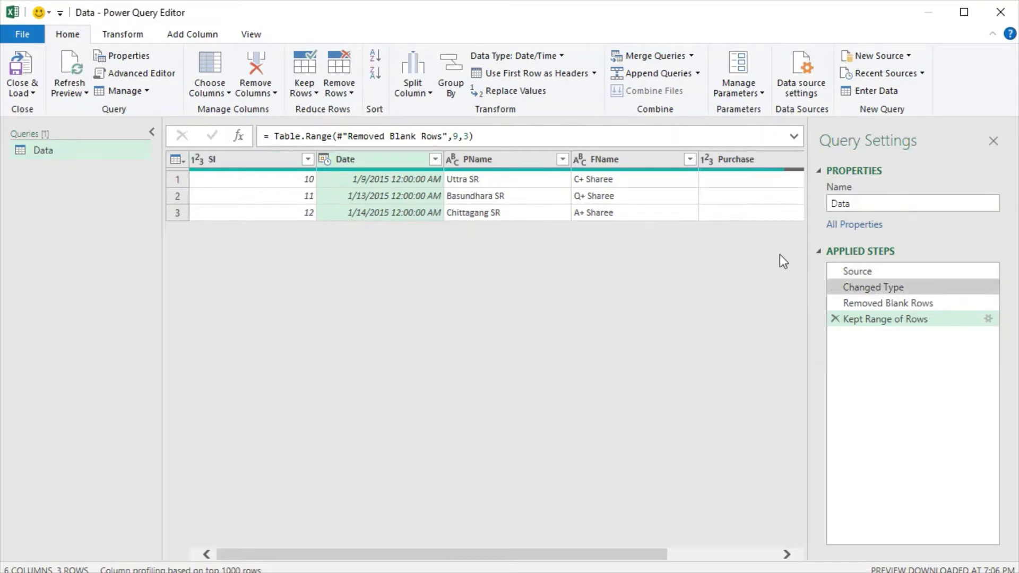
left_click(835, 319)
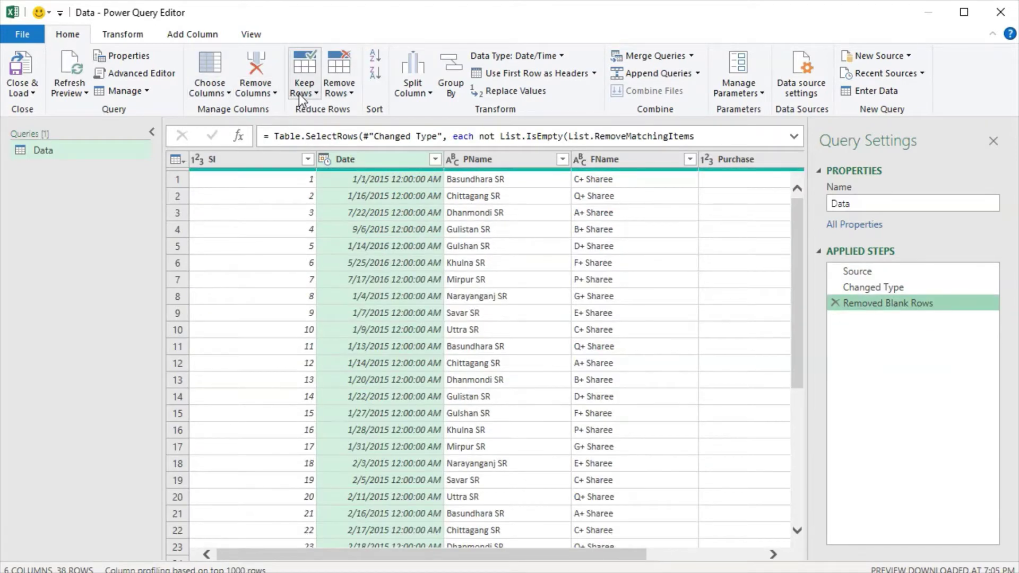
left_click(301, 93)
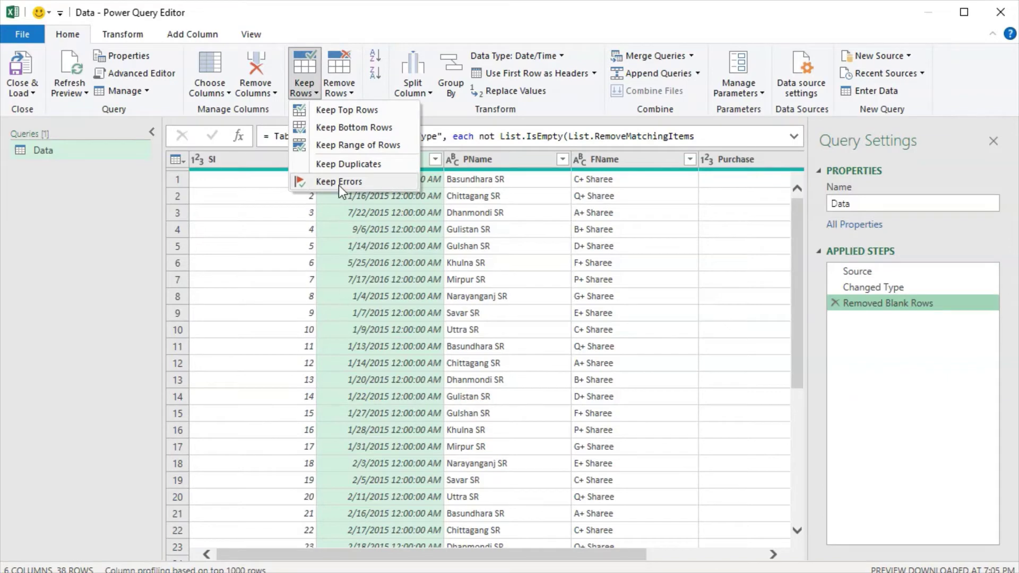
left_click(383, 339)
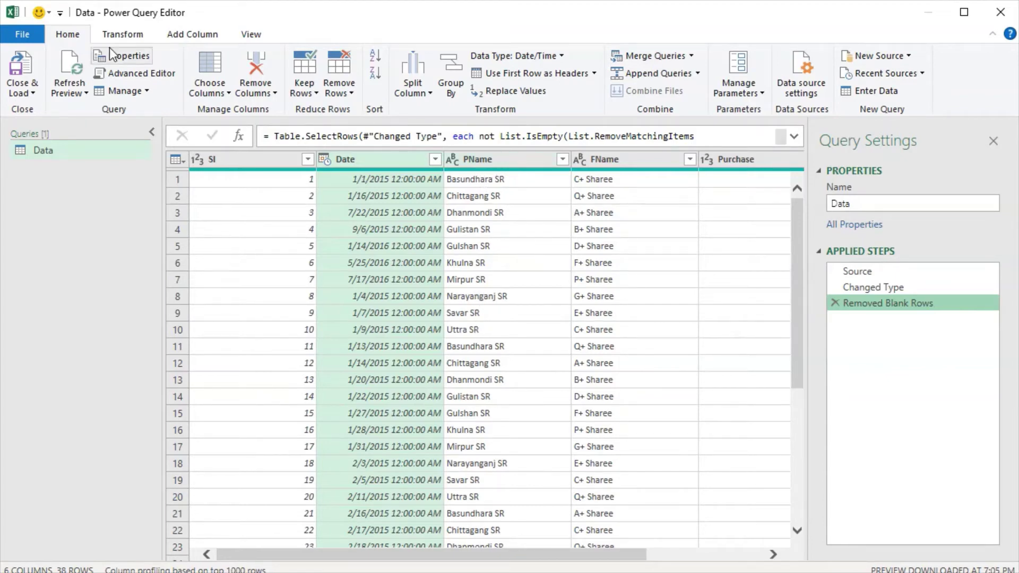
Keep only rows with duplicate Purchase values, leaving 27 rows.
left_click_drag(553, 552, 692, 549)
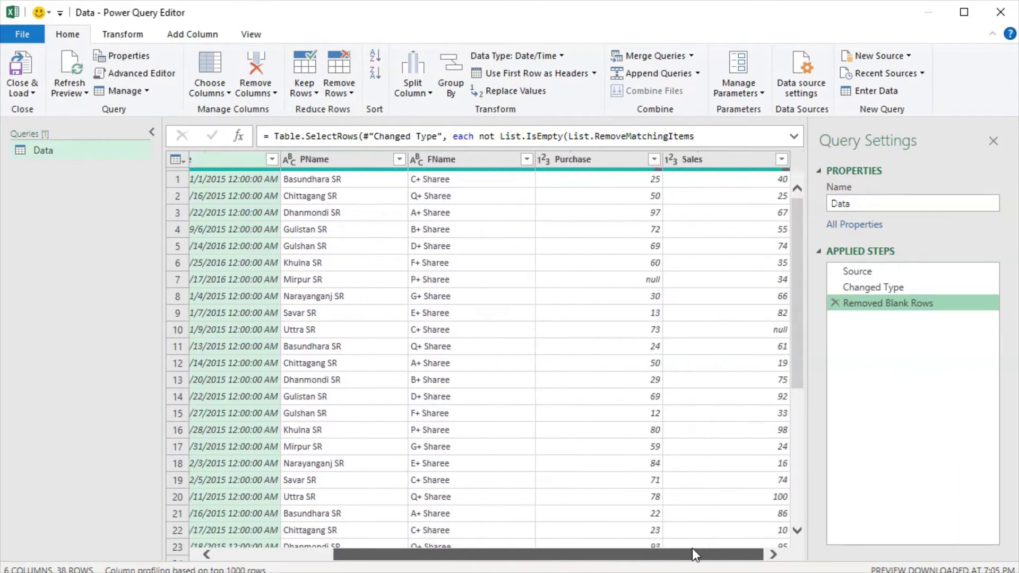
left_click(612, 159)
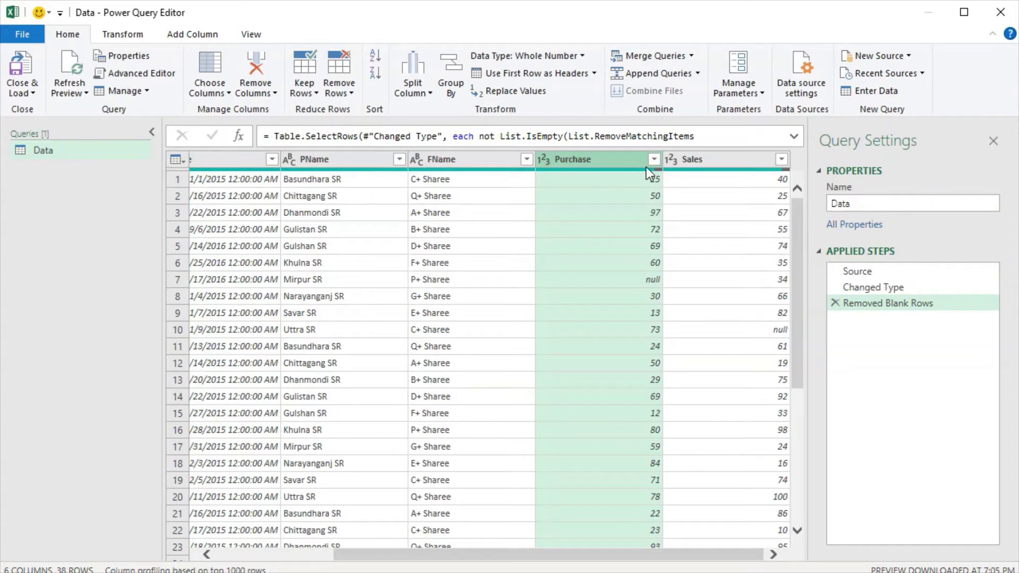
scroll(673, 434, "down", 1)
scroll(673, 434, "down", 4)
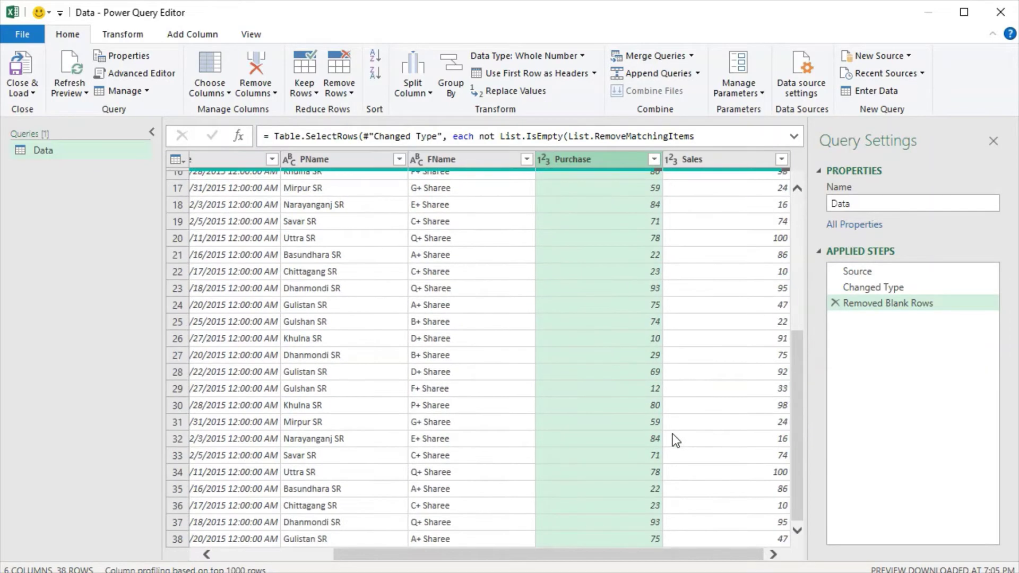
scroll(671, 440, "up", 5)
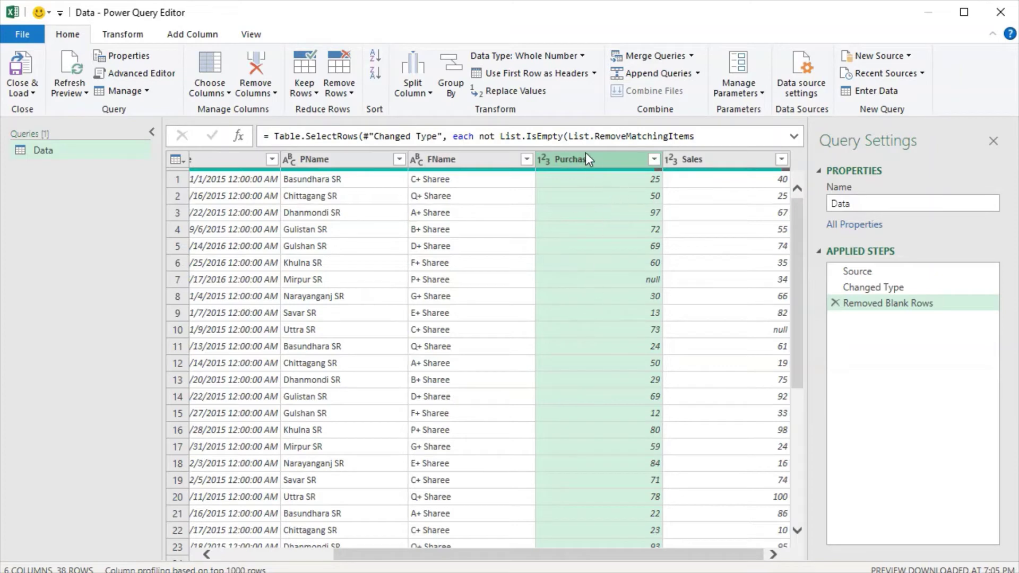
left_click(304, 94)
left_click(344, 164)
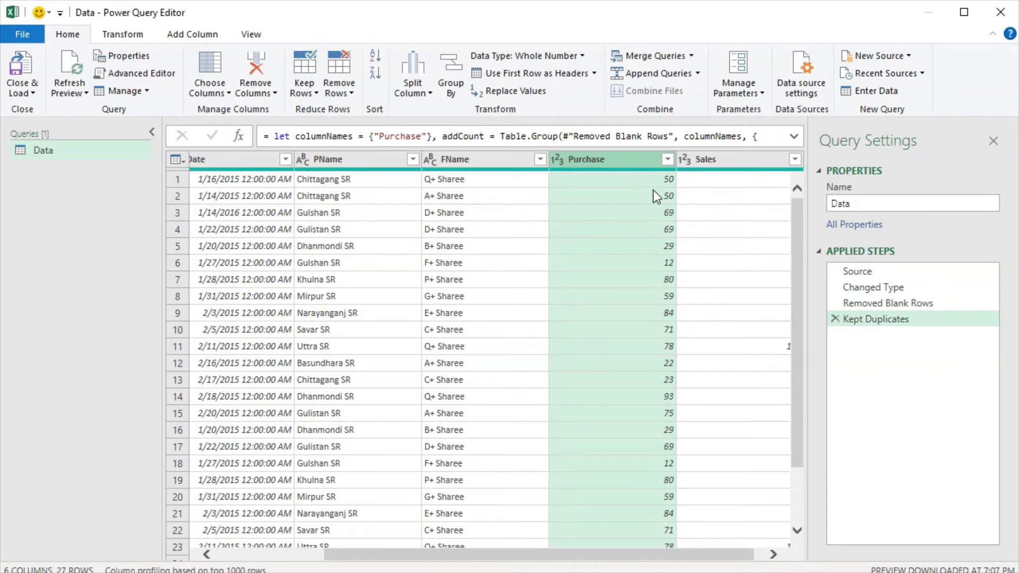
Sort Purchase ascending, then remove the Sorted Rows step again.
left_click(667, 160)
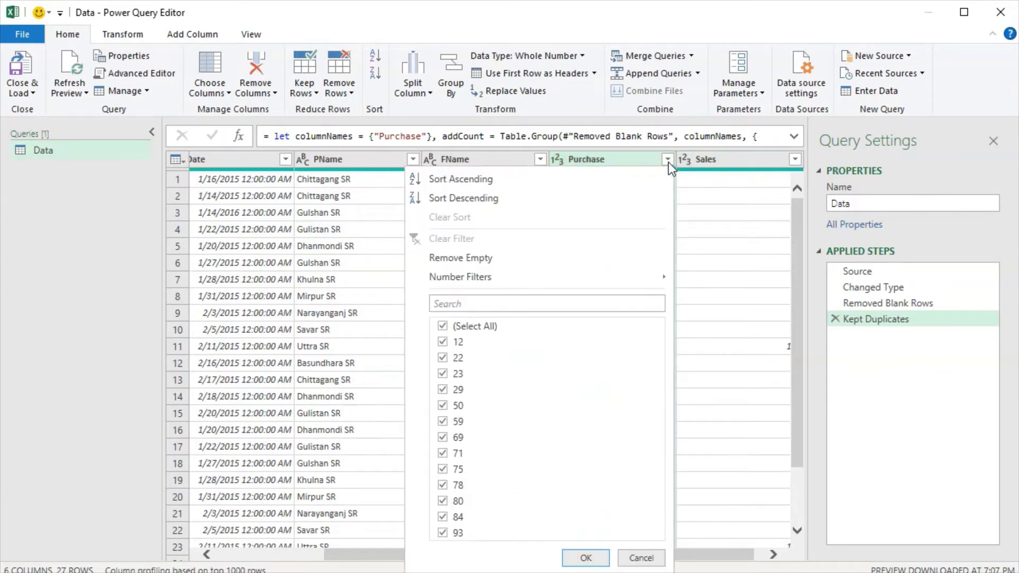
left_click(456, 180)
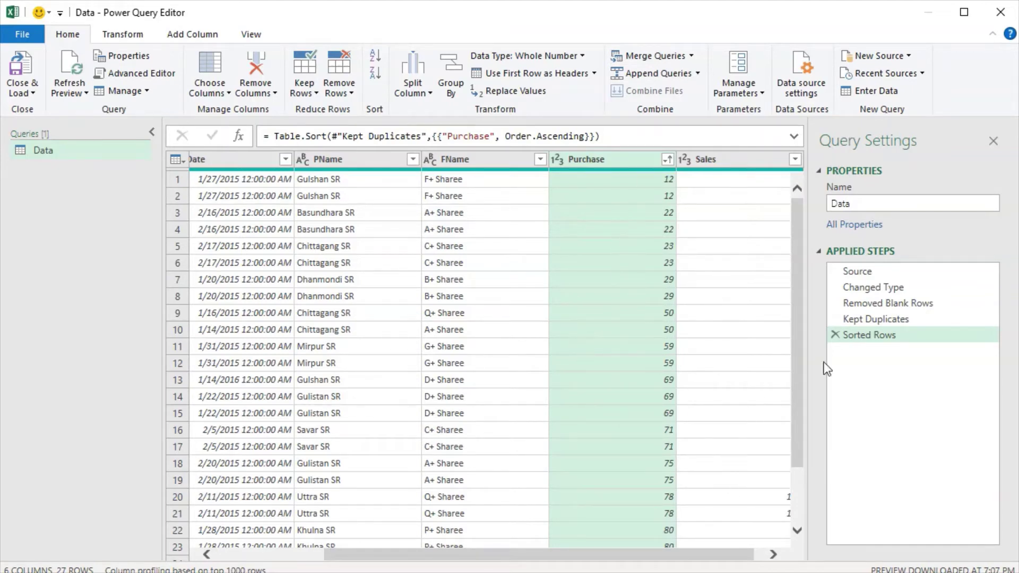
left_click(835, 335)
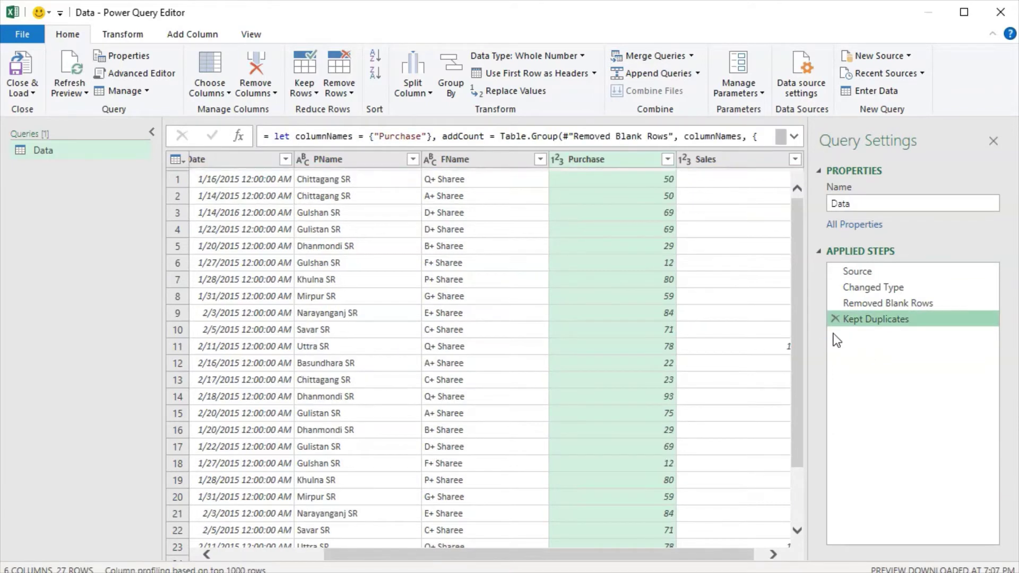
Delete the Kept Duplicates step so the Data query has 38 rows again.
left_click(835, 319)
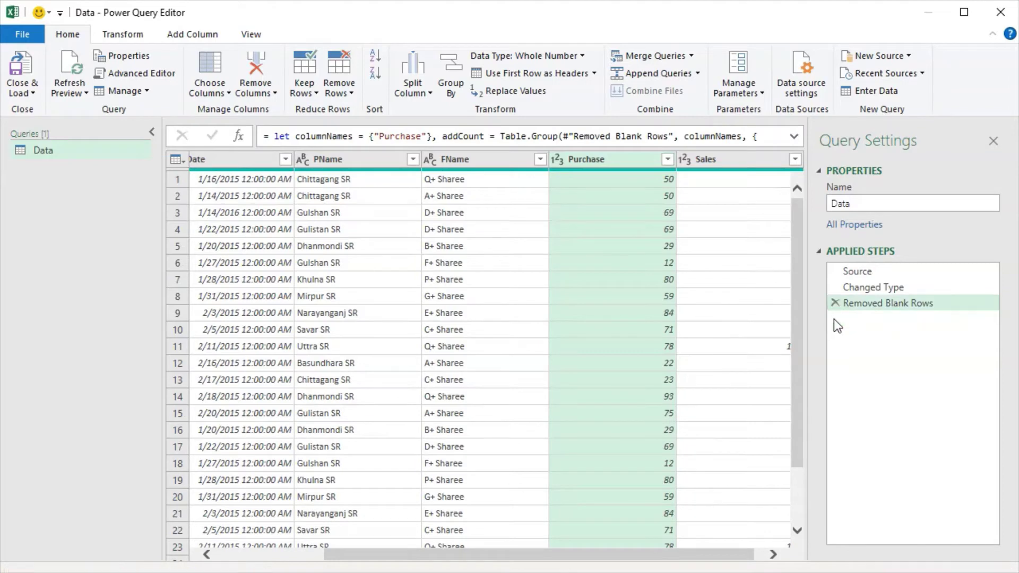
left_click(304, 93)
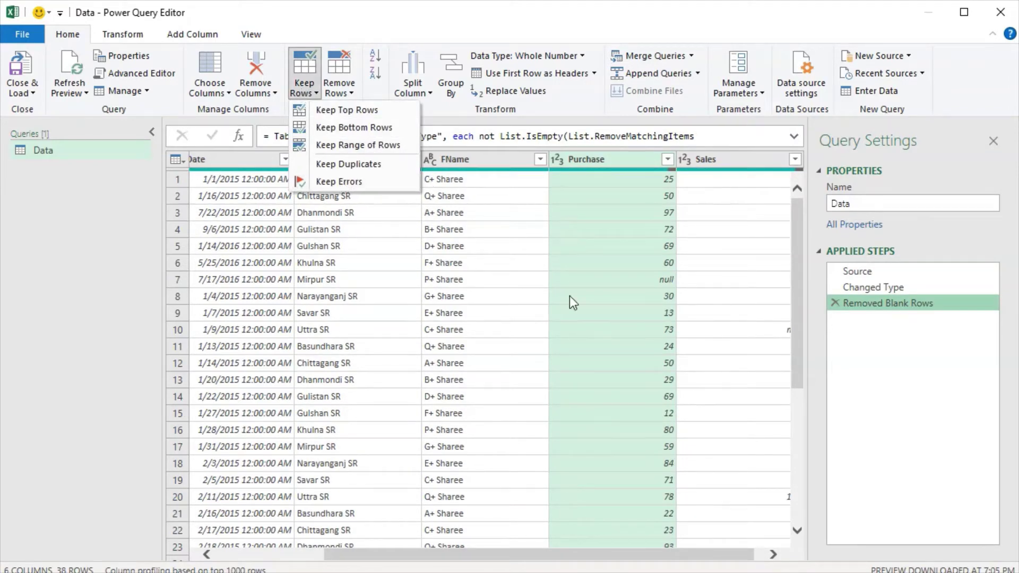
left_click(495, 558)
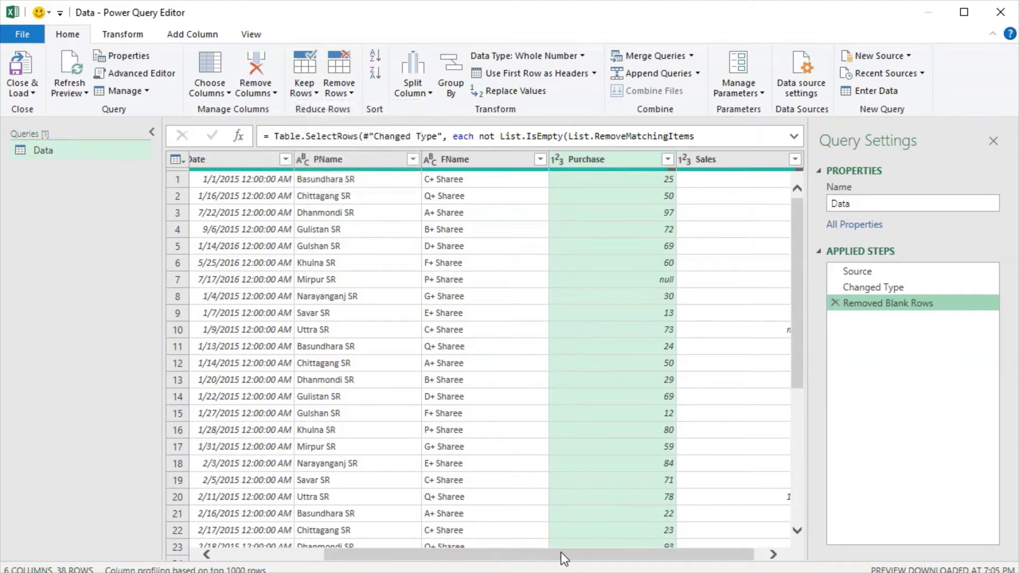
Scroll through the Data query's 38 rows to review them.
left_click_drag(609, 557, 647, 560)
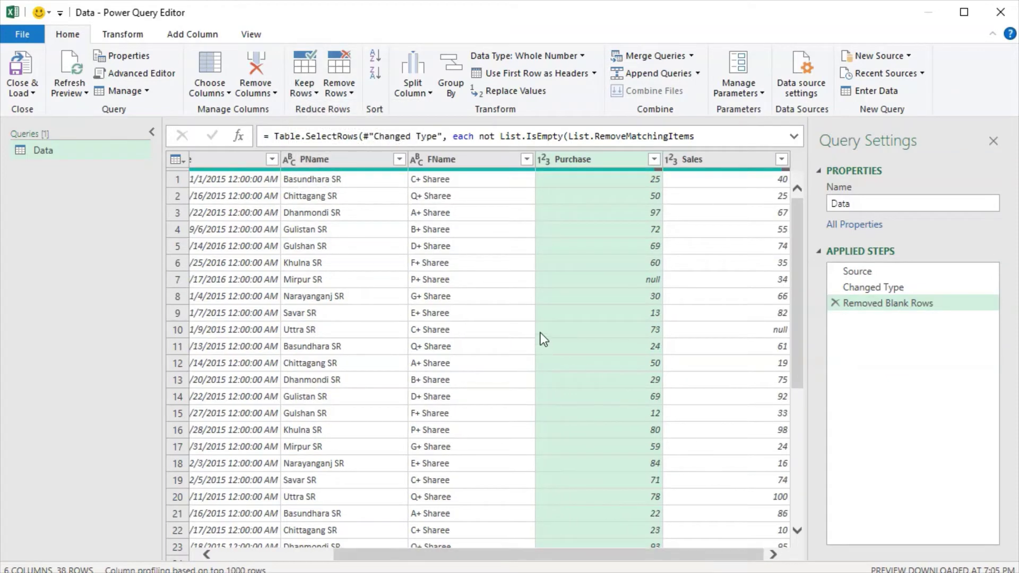
scroll(630, 366, "down", 1)
scroll(629, 363, "down", 2)
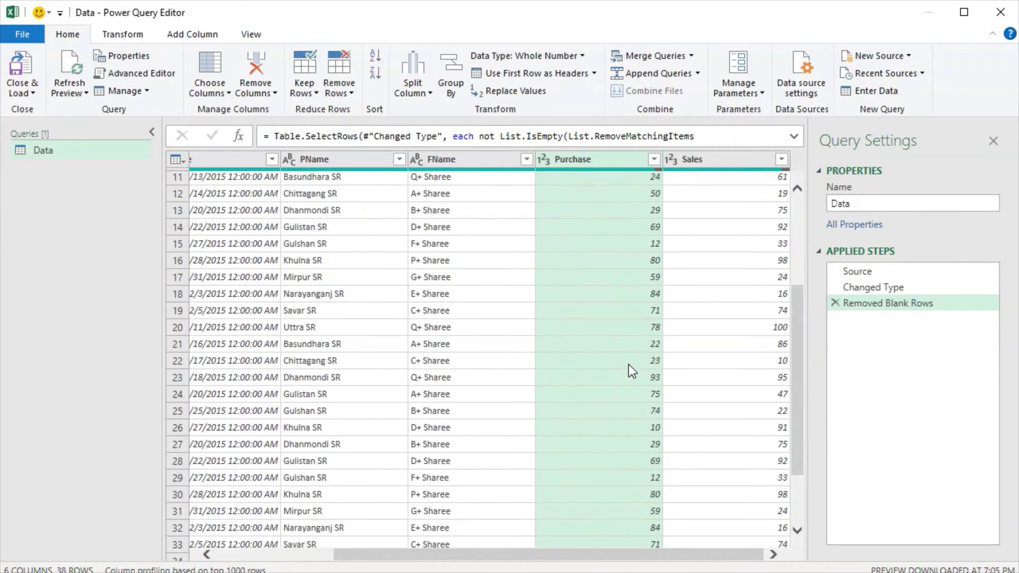
scroll(629, 364, "down", 3)
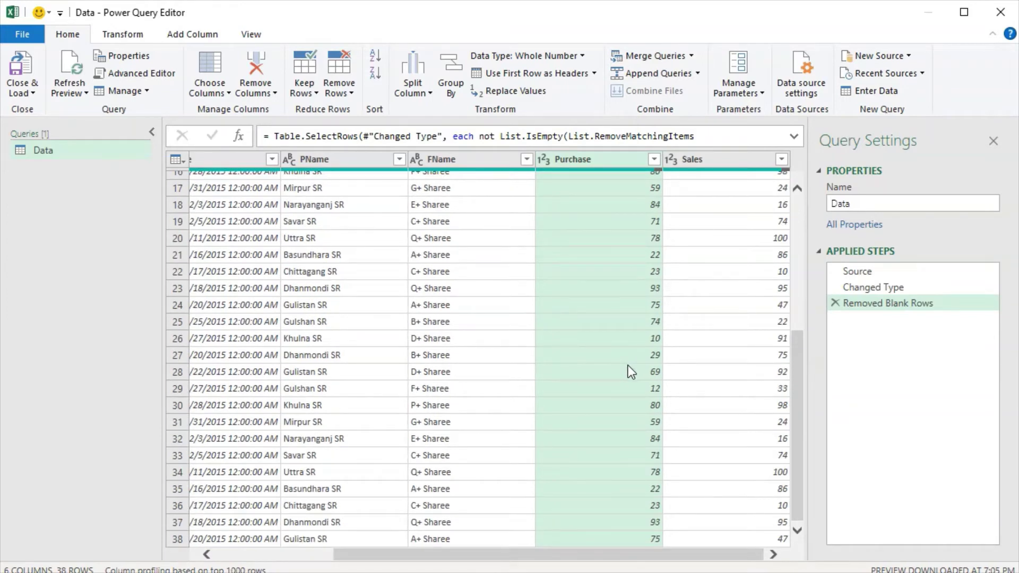
scroll(629, 365, "up", 2)
scroll(628, 366, "up", 3)
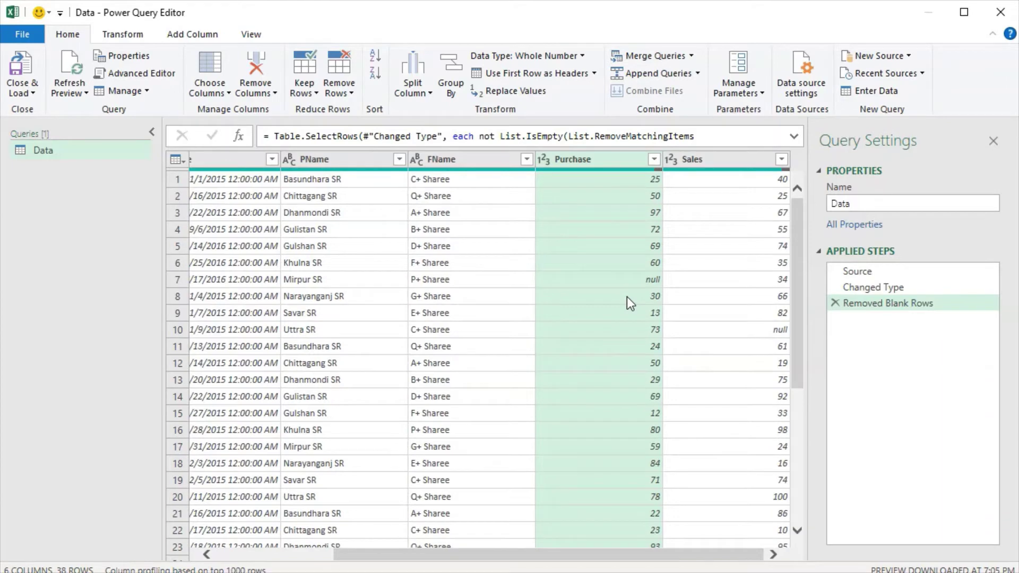
scroll(639, 396, "down", 5)
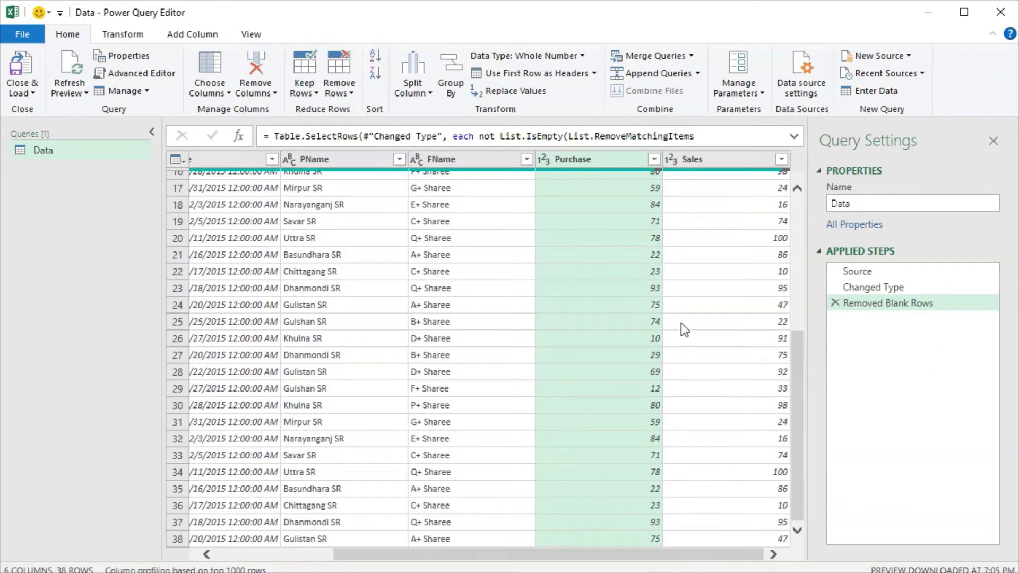
scroll(681, 323, "up", 5)
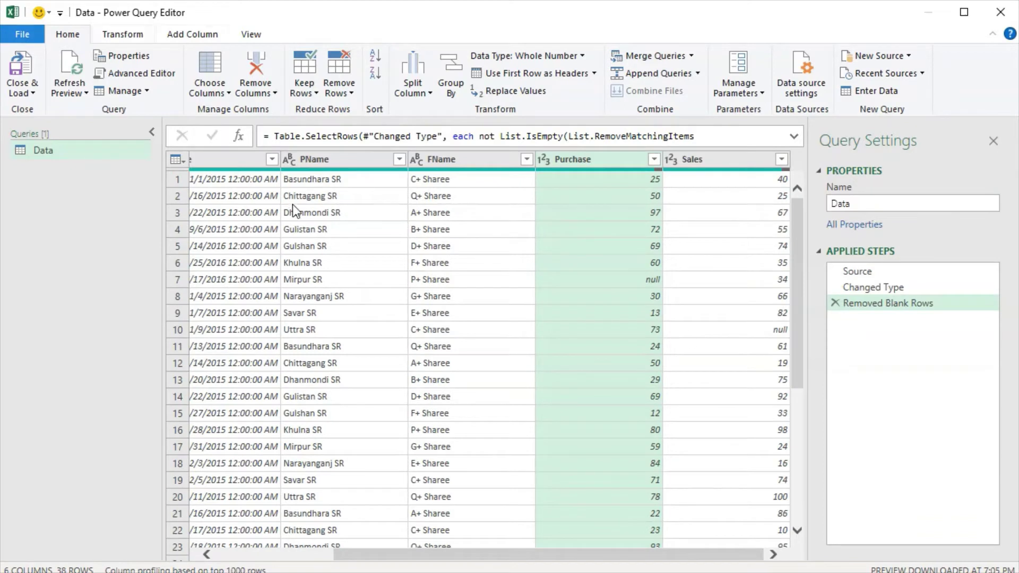
left_click(30, 87)
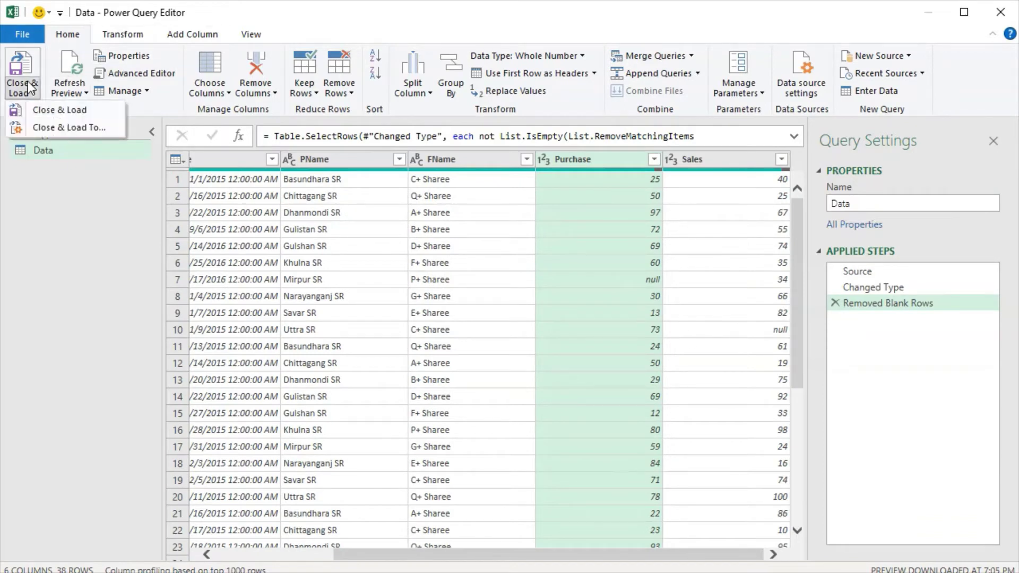
Close & Load To with Only Create Connection selected, adding no worksheet.
left_click(63, 129)
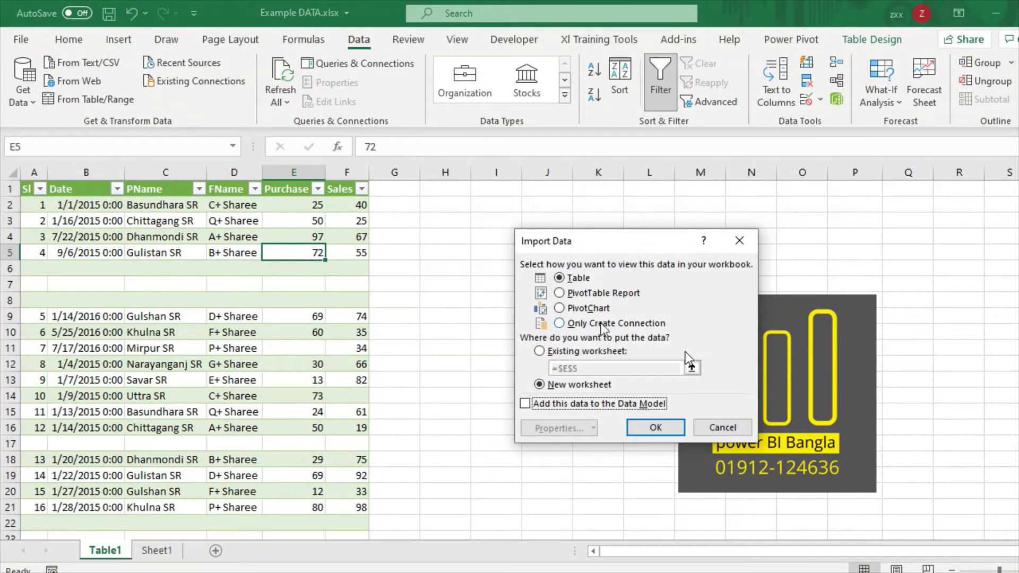
left_click(566, 325)
left_click(656, 428)
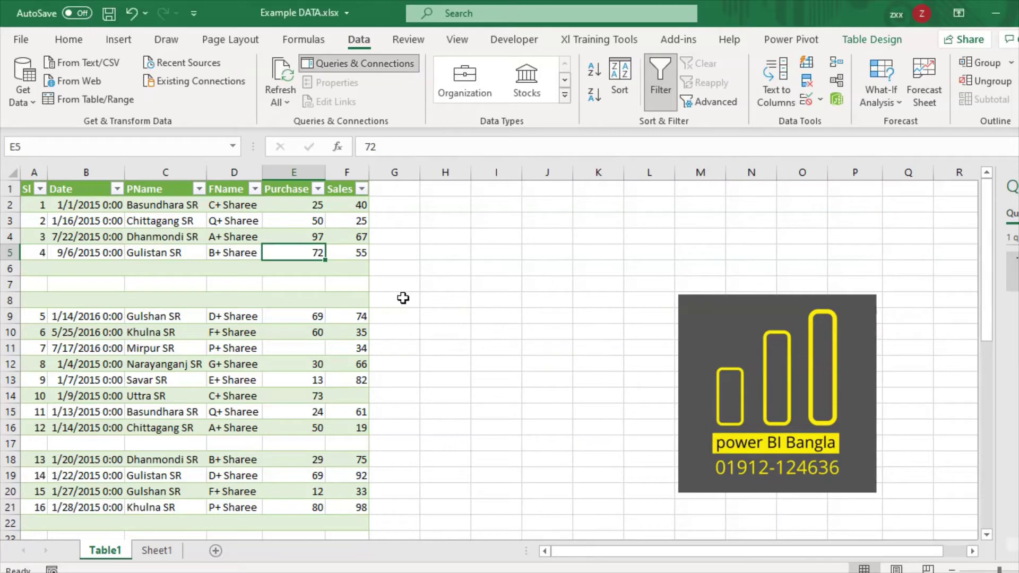
Enter =err in cell E3 to produce a #NAME? error.
scroll(370, 397, "down", 3)
scroll(370, 397, "up", 3)
left_click(287, 221)
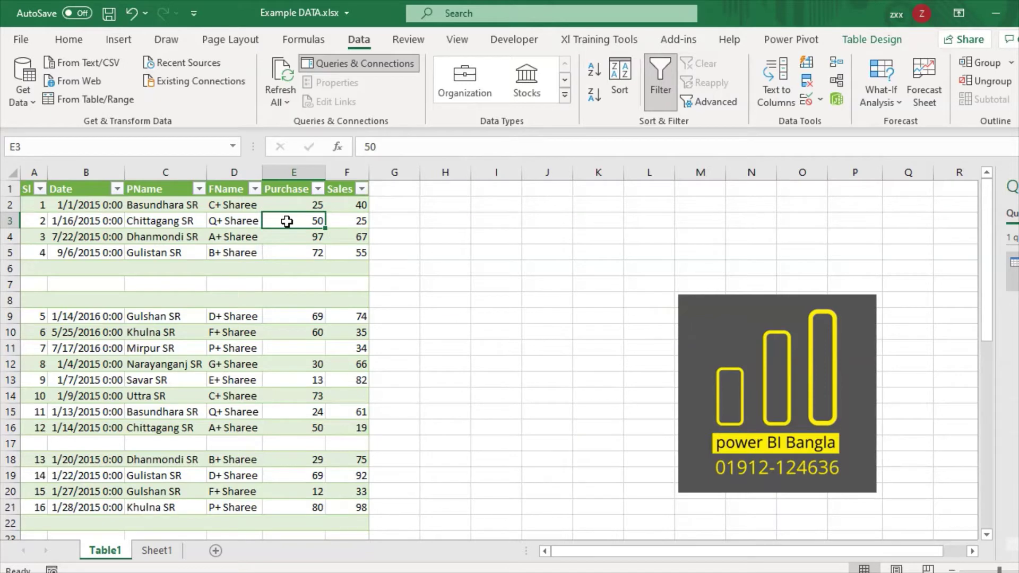
type("=")
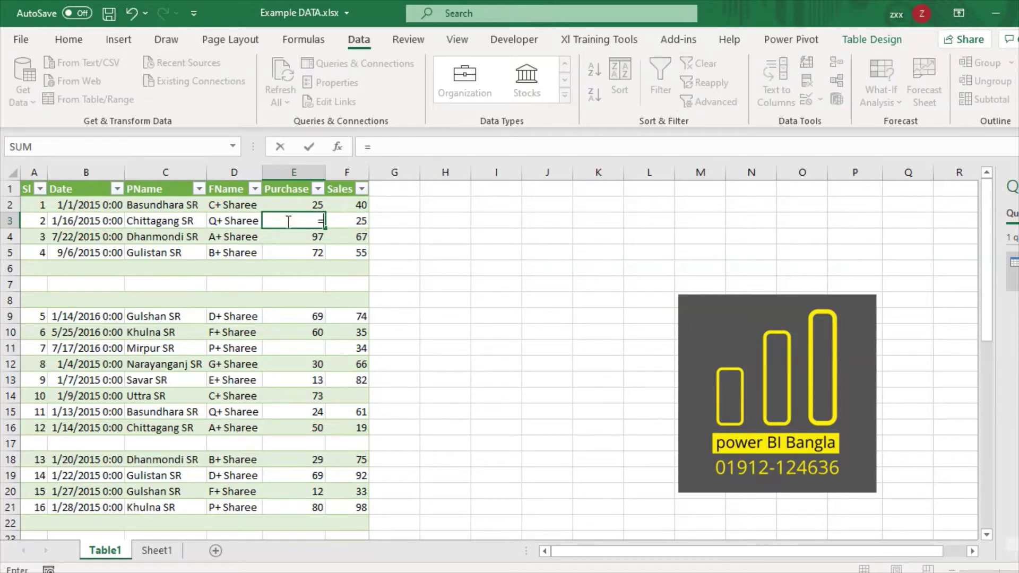
type("e")
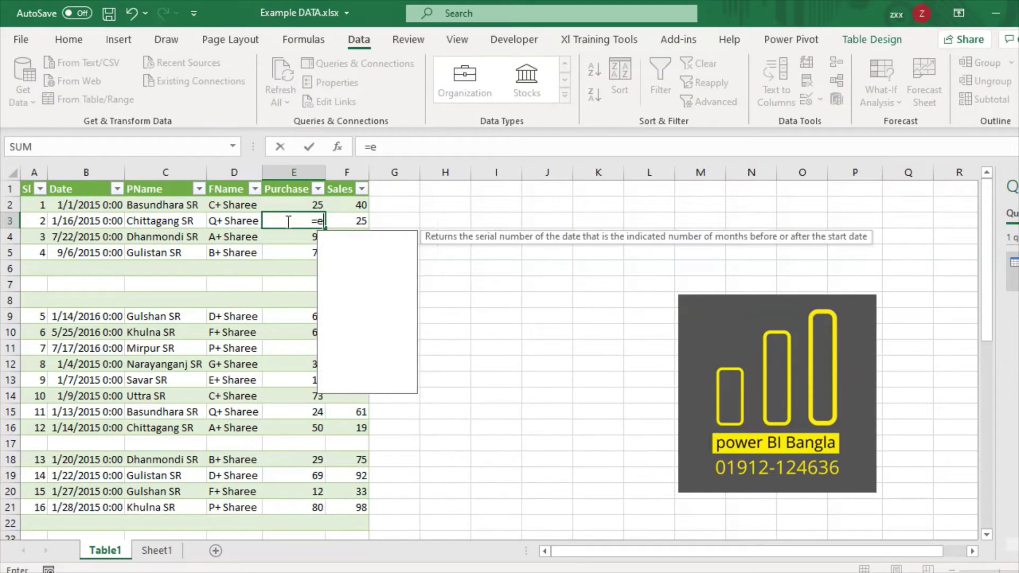
type("rr")
key("Return")
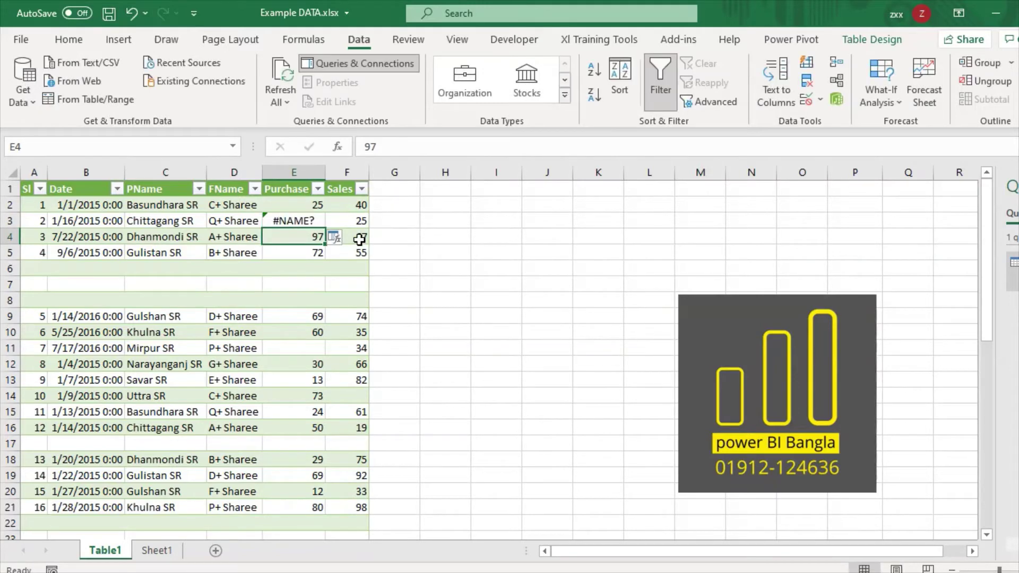
Enter =6/0 in cell F13 to produce a #DIV/0! error.
left_click(351, 374)
type("=")
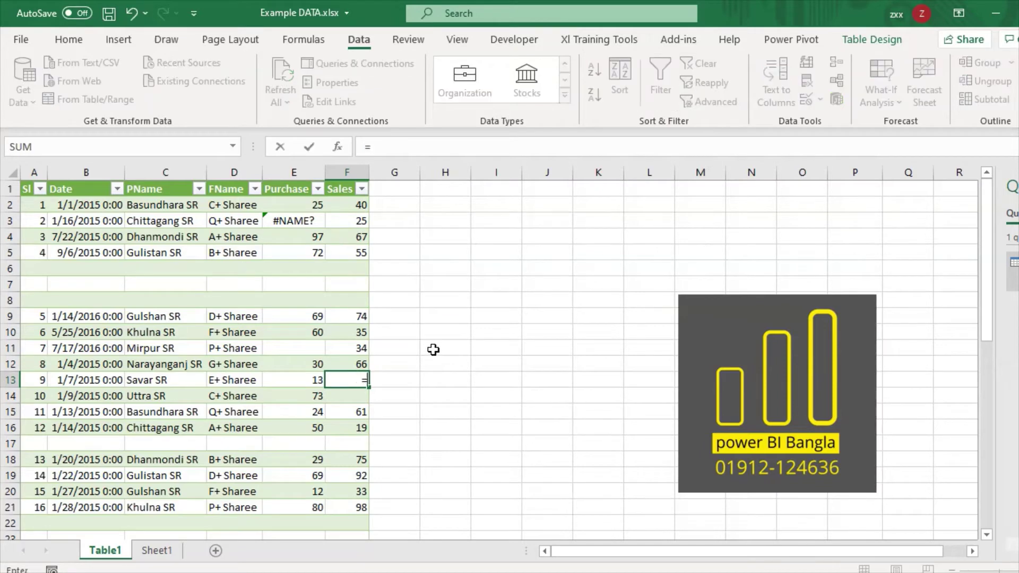
type("6")
type("/0")
key("Return")
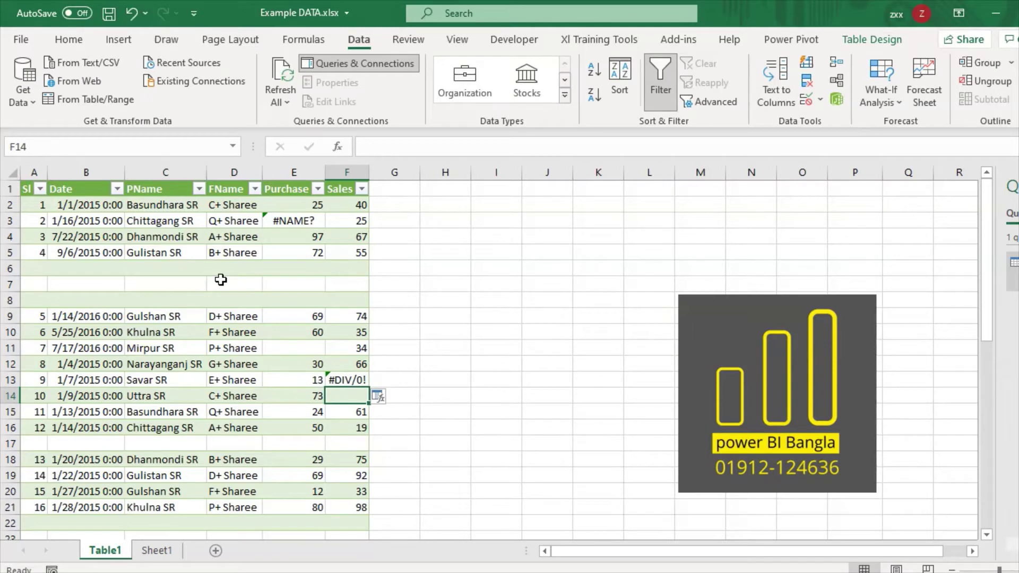
left_click(174, 210)
left_click(167, 348)
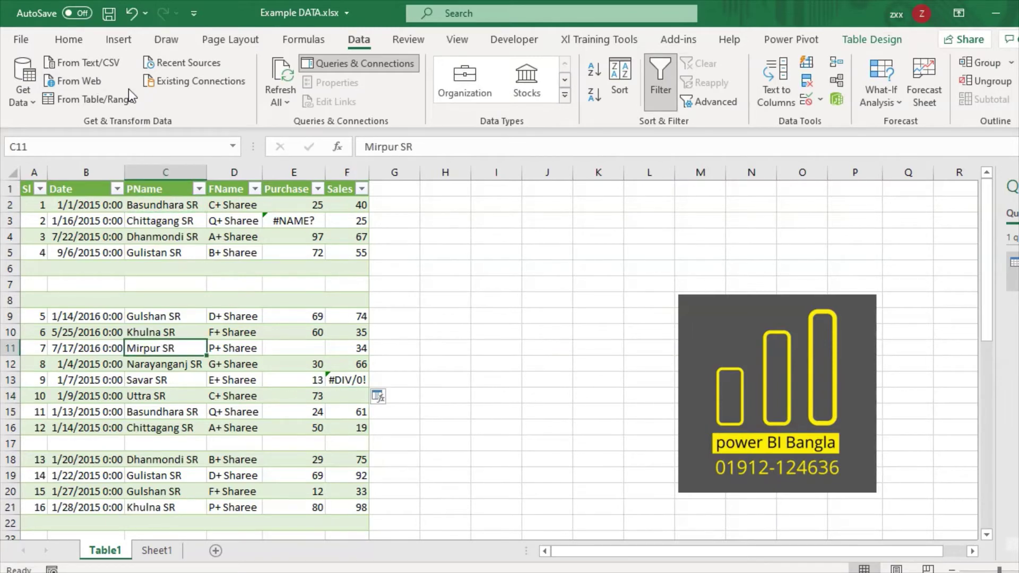
Open the table as query Table1_2 in Power Query Editor and scroll the preview right.
left_click(100, 97)
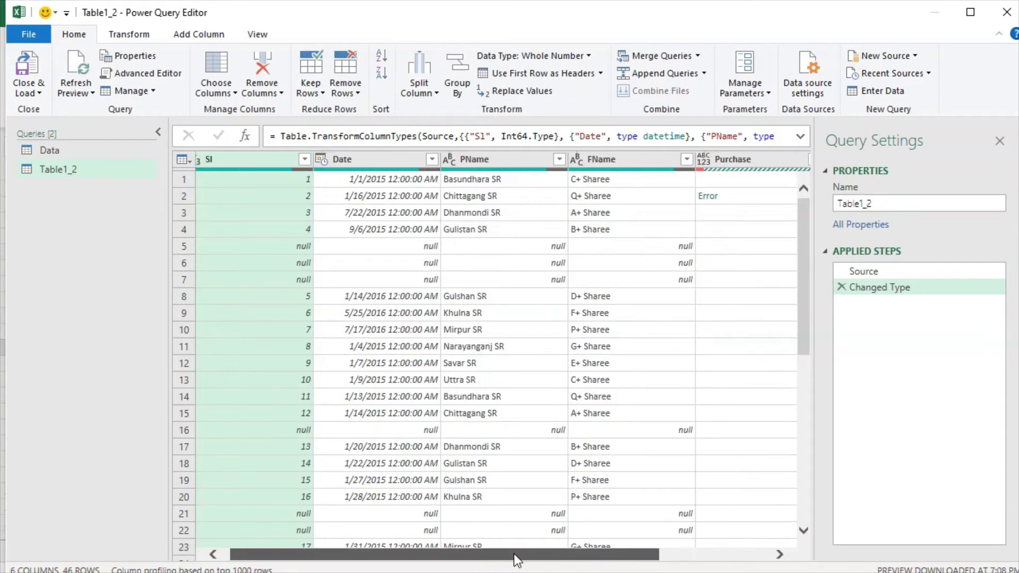
left_click_drag(511, 552, 600, 553)
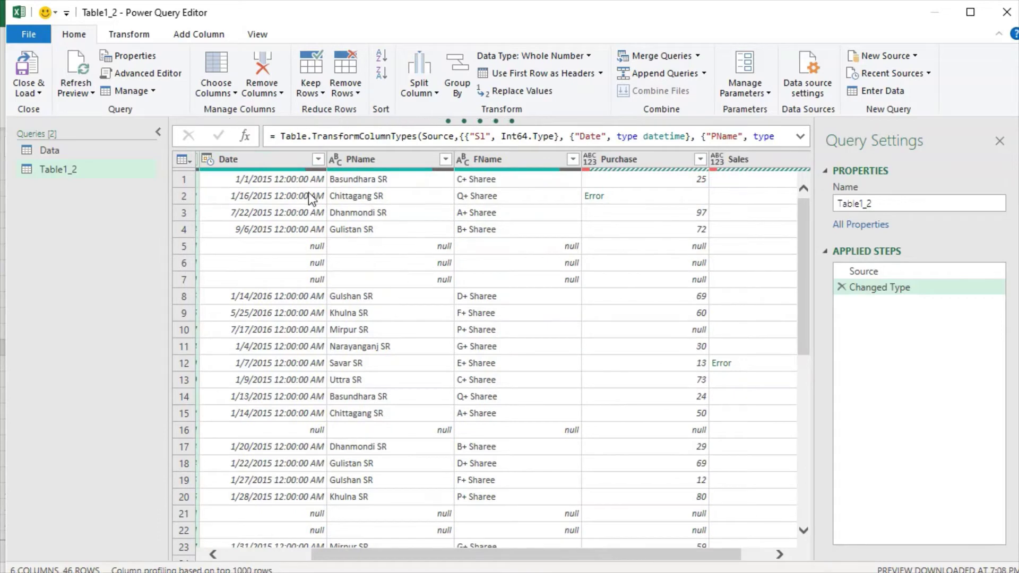
Apply Remove Errors on PName, then delete that Removed Errors step.
left_click(378, 160)
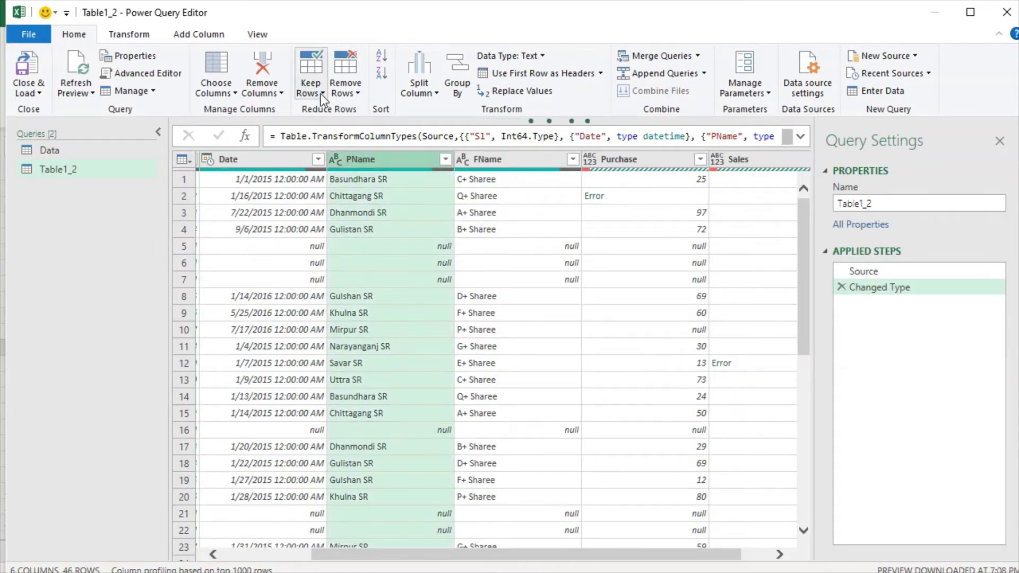
left_click(345, 91)
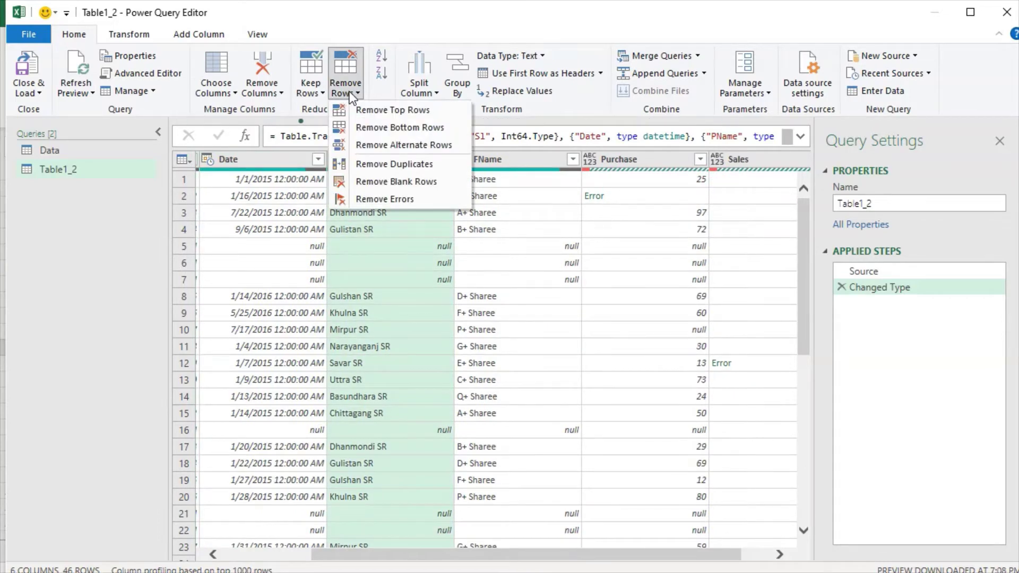
left_click(387, 199)
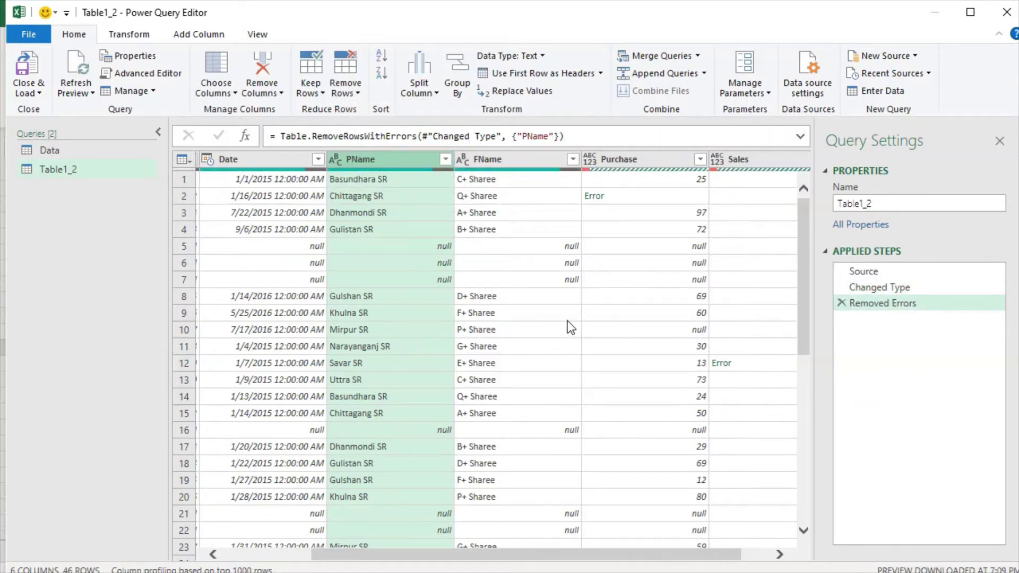
left_click(841, 302)
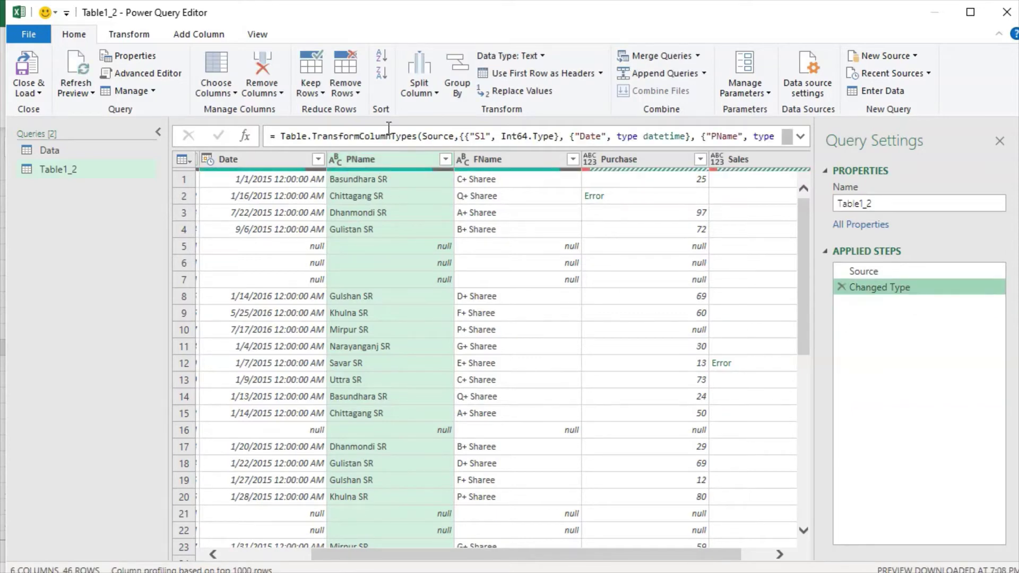
Remove blank rows from Table1_2, leaving 38 rows.
left_click(339, 91)
left_click(410, 181)
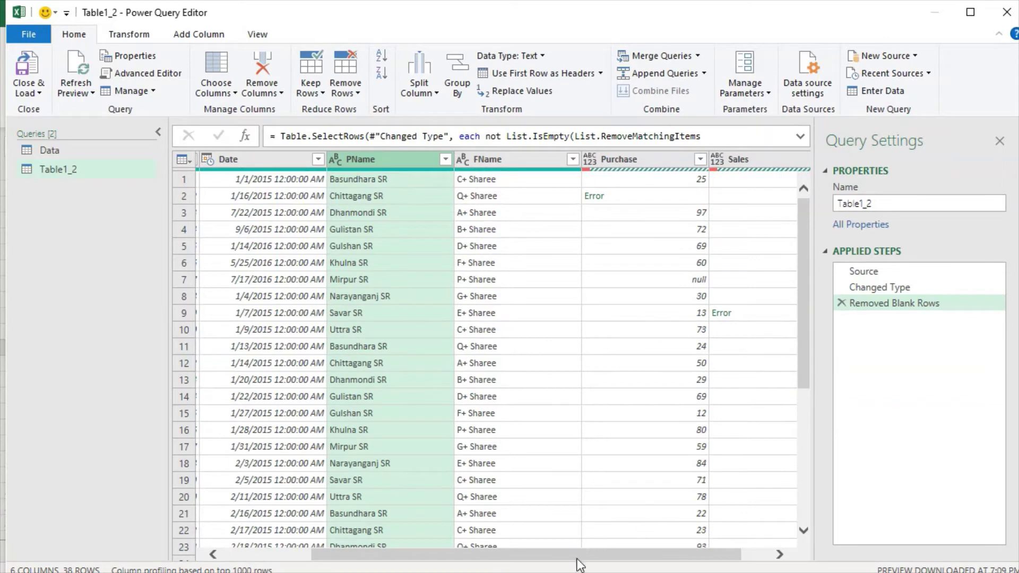
left_click_drag(582, 555, 488, 555)
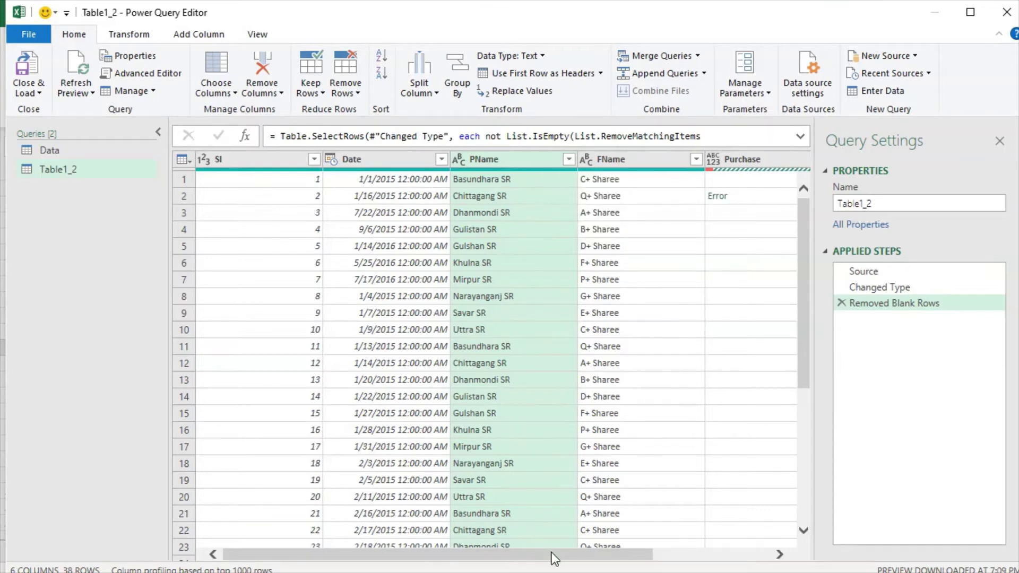
left_click_drag(552, 555, 766, 430)
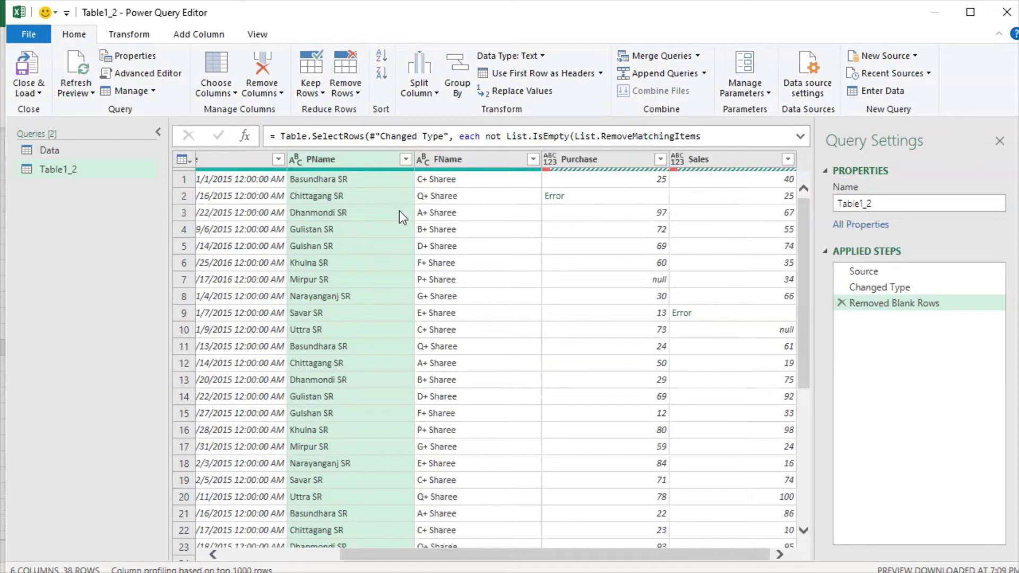
Keep only the rows with errors in Purchase and Sales, leaving 2 rows.
left_click(611, 159)
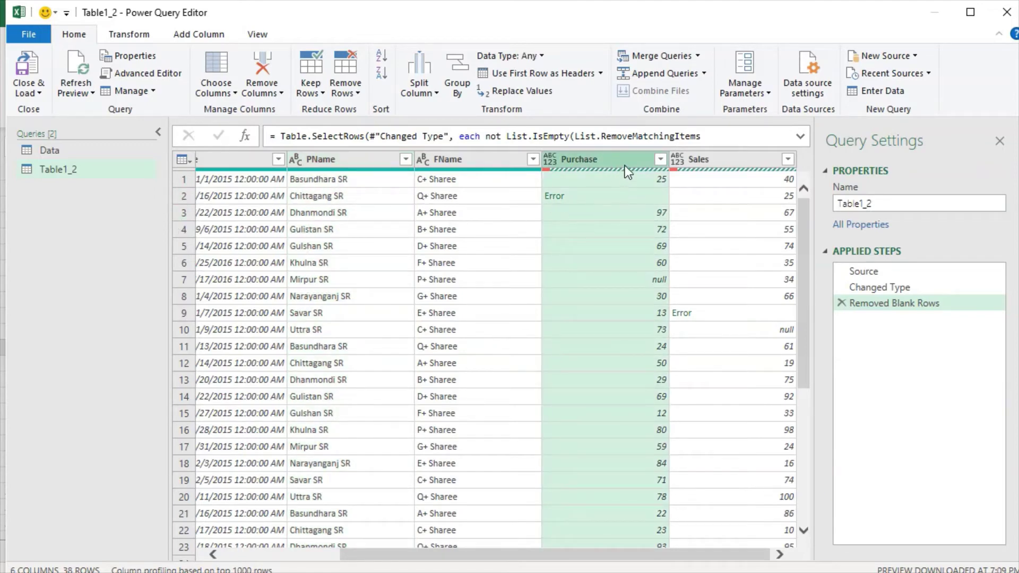
left_click(724, 161, "ctrl")
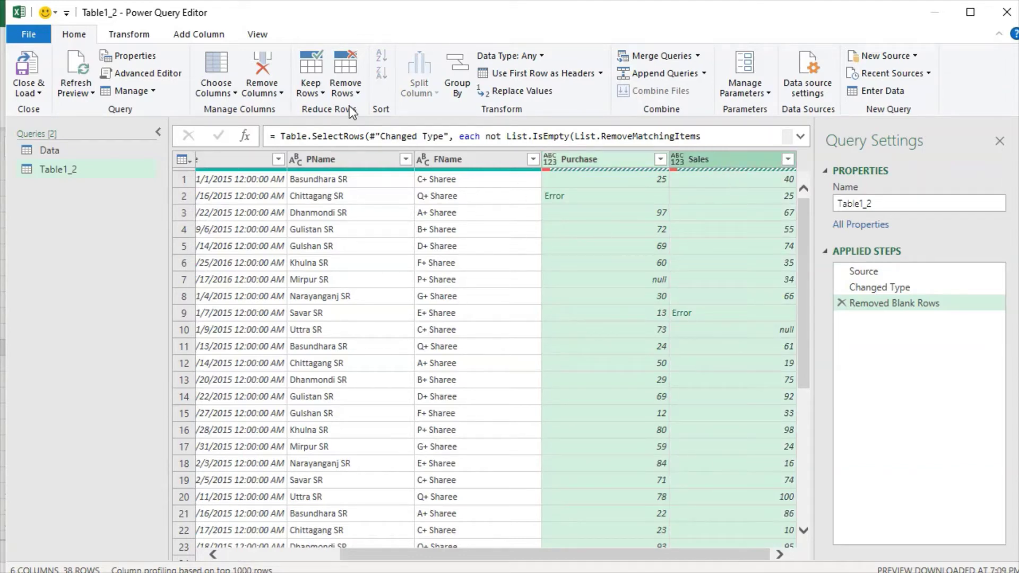
left_click(344, 91)
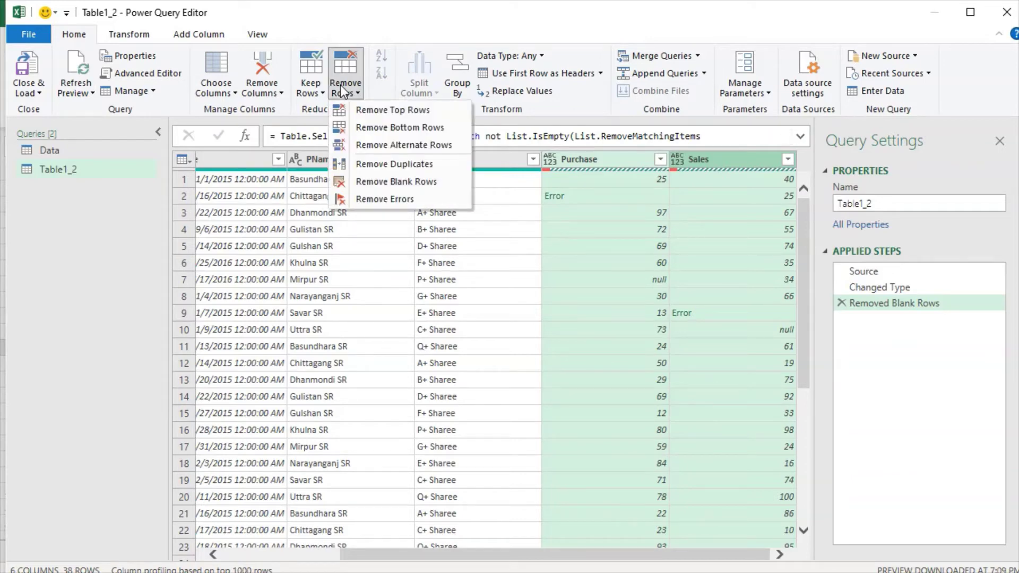
left_click(306, 90)
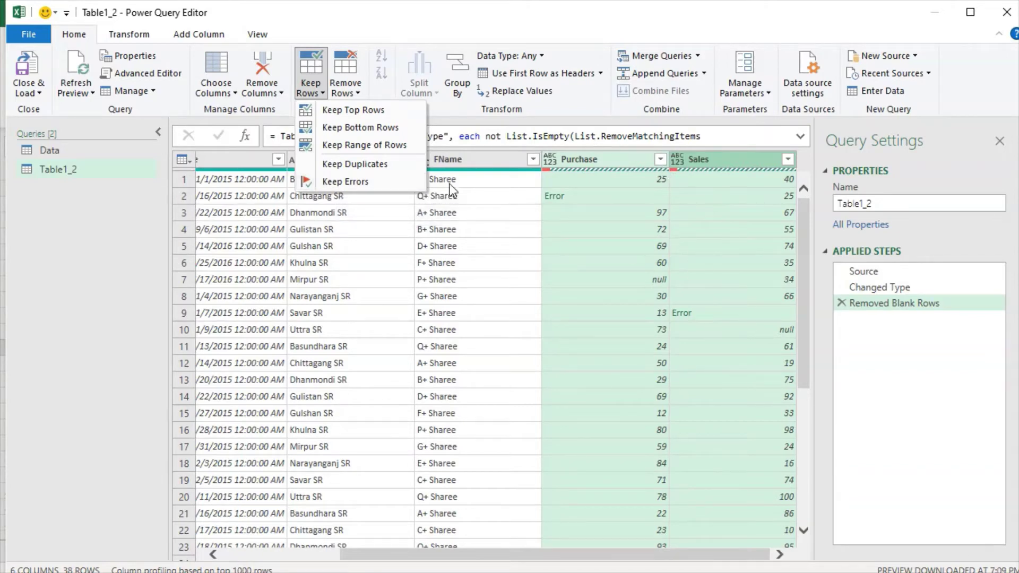
left_click(350, 183)
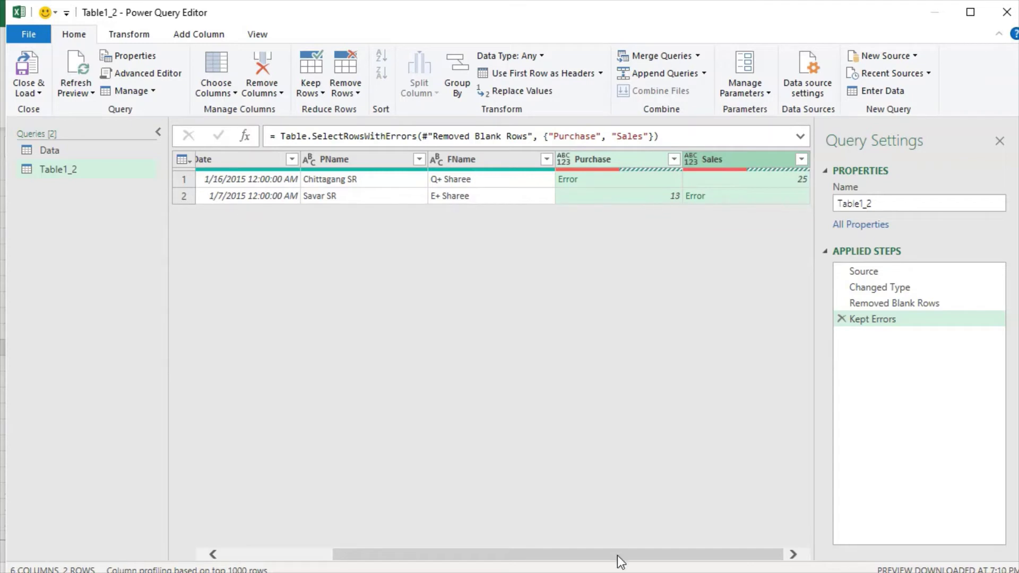
left_click_drag(617, 555, 354, 524)
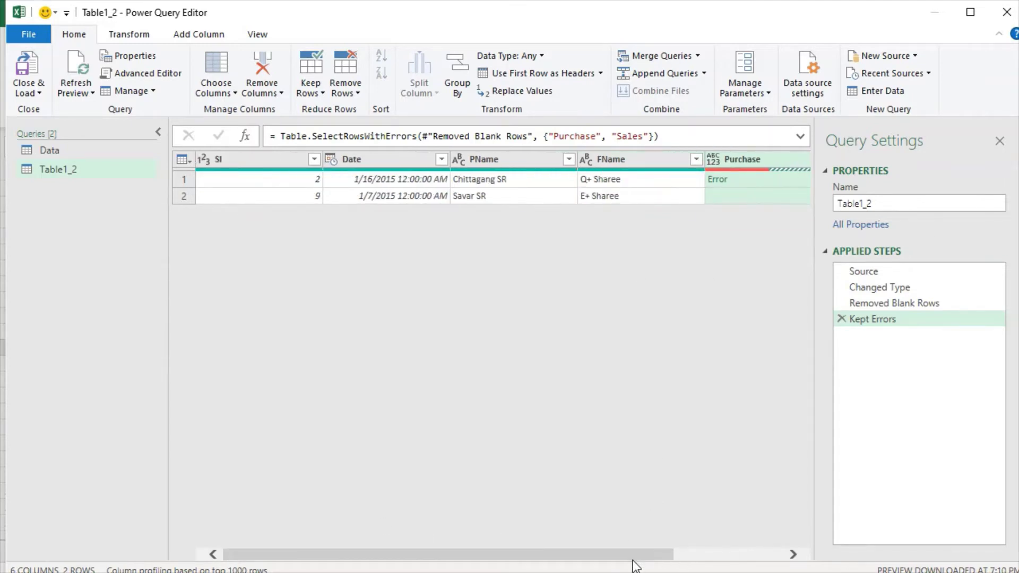
left_click_drag(634, 562, 794, 555)
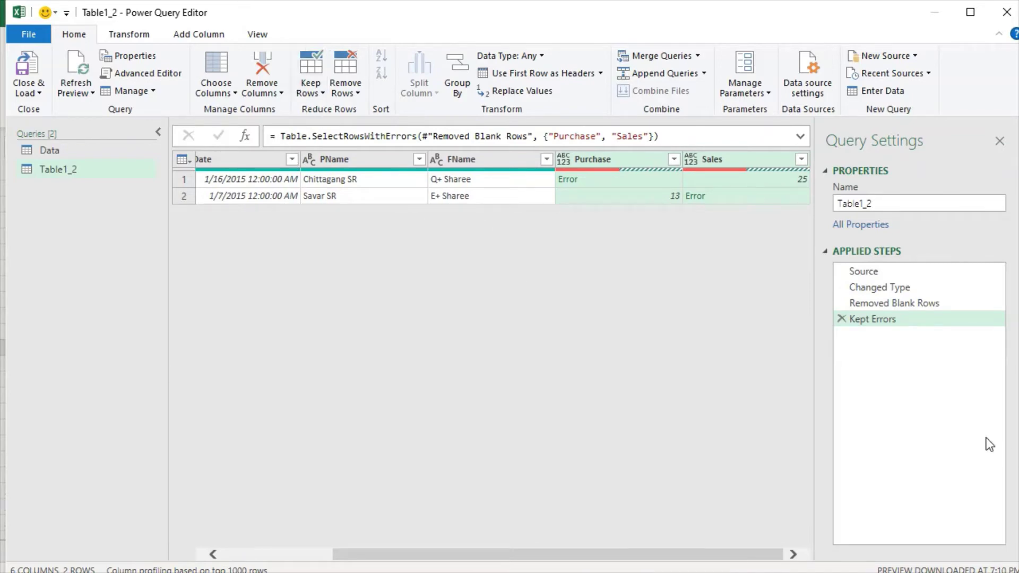
Delete the Kept Errors step from Table1_2.
left_click(841, 319)
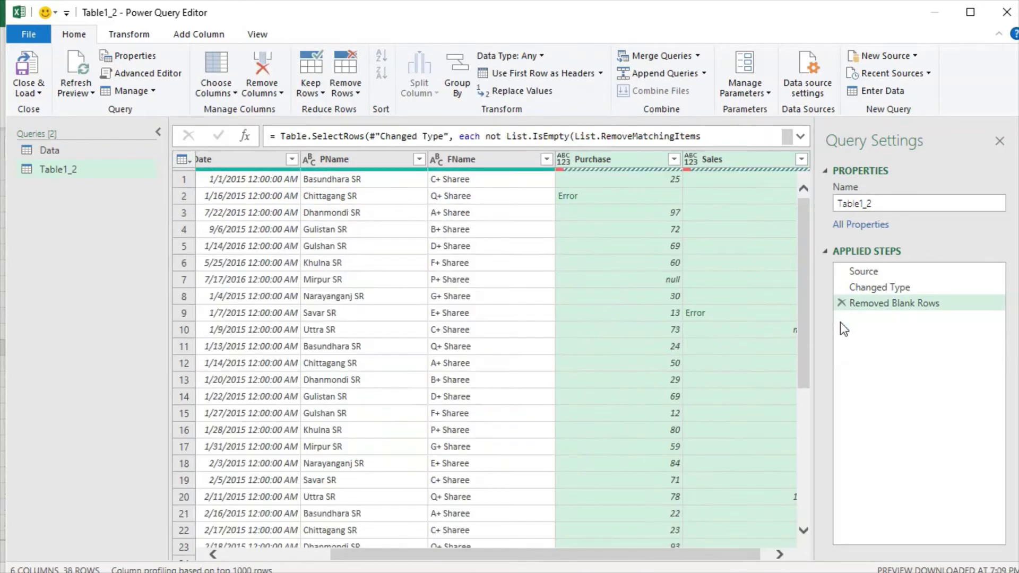
left_click(311, 88)
left_click(346, 73)
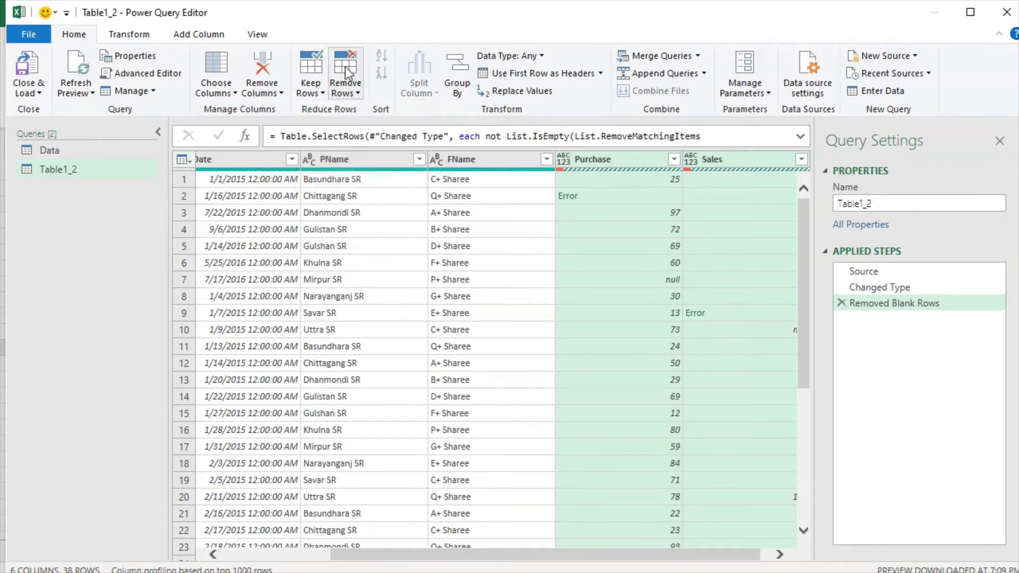
Remove rows with errors in Purchase and Sales, leaving 36 rows.
left_click(352, 94)
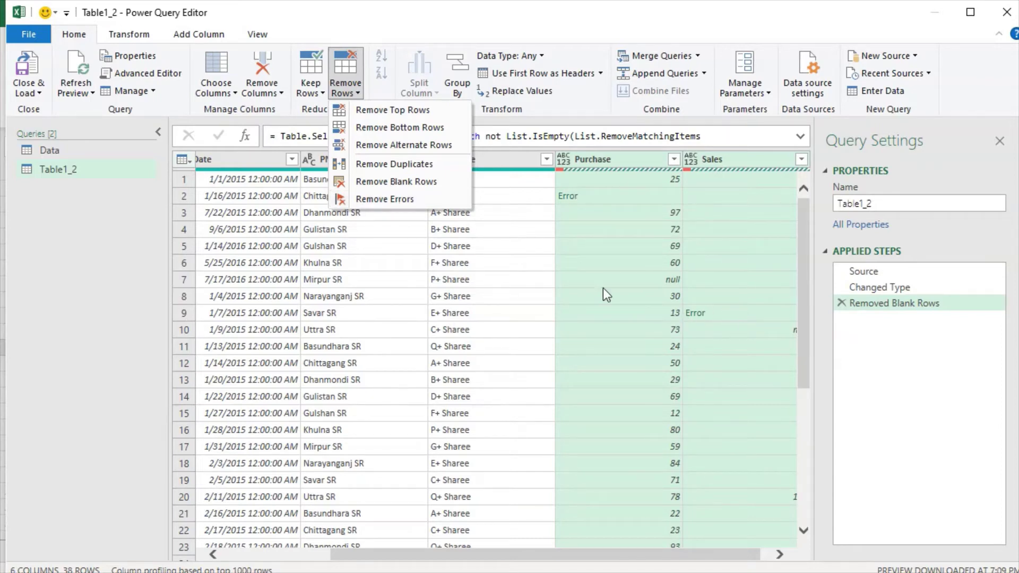
left_click(391, 200)
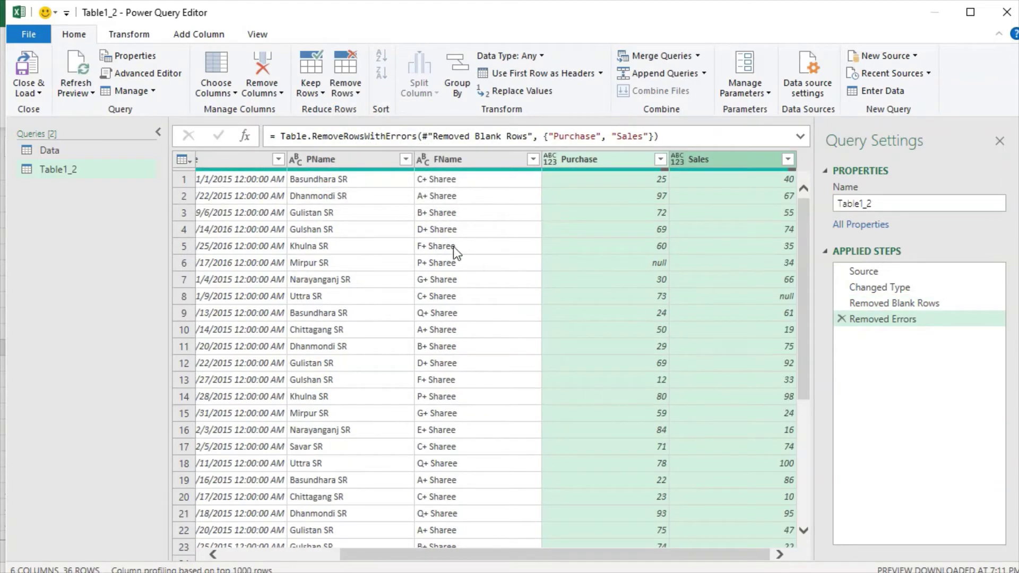
left_click(345, 88)
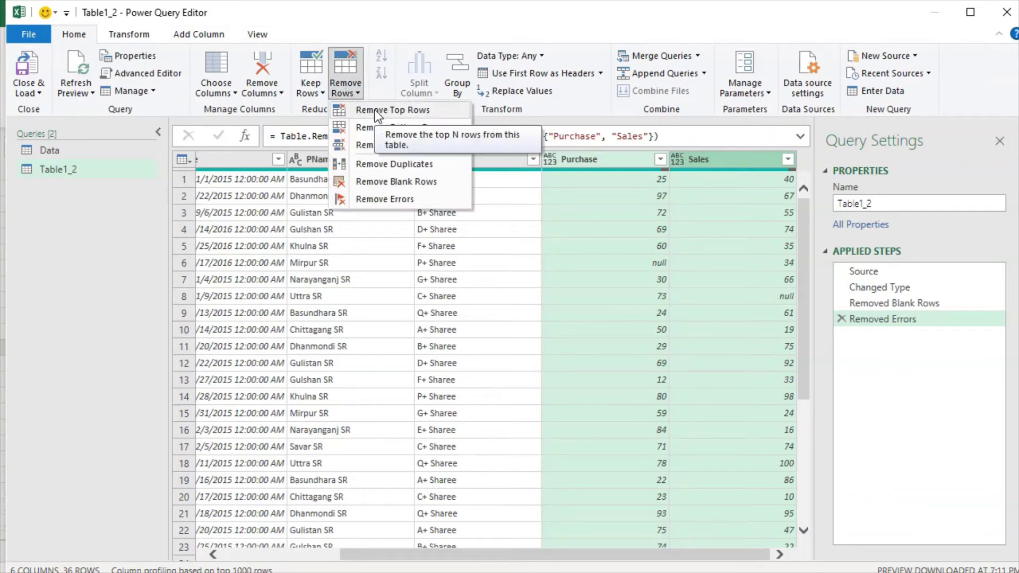
left_click(304, 91)
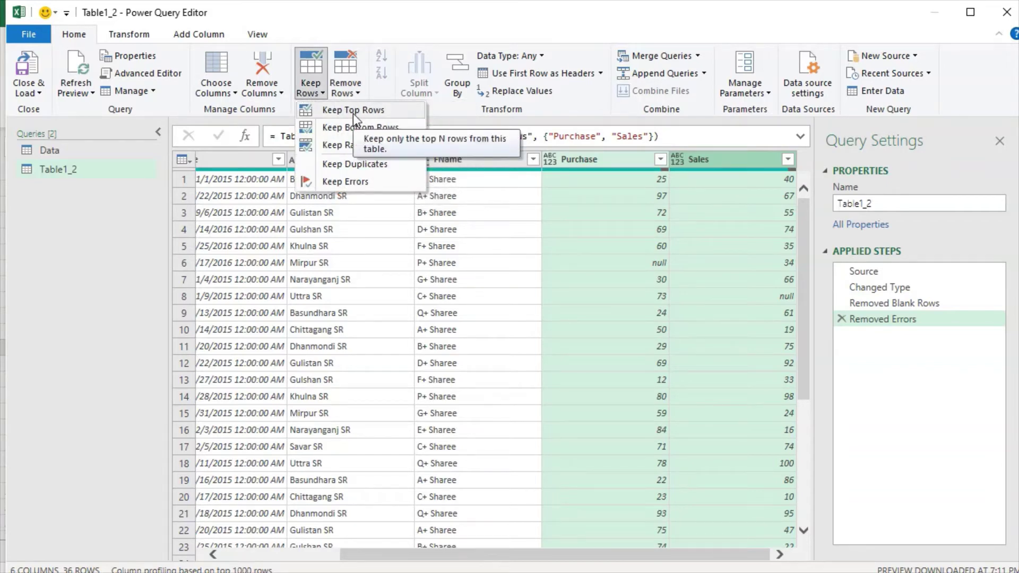
left_click(499, 260)
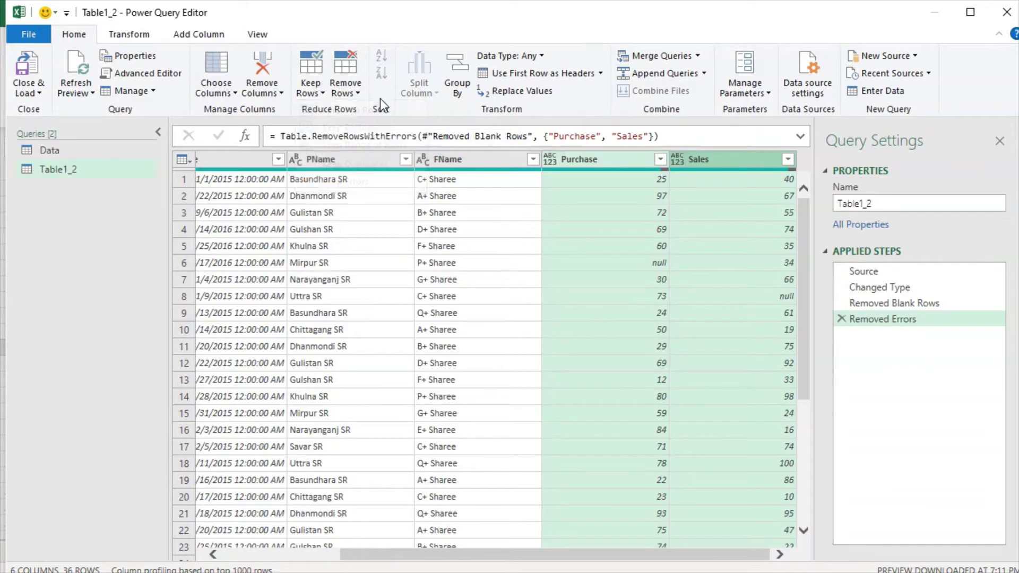
left_click(344, 92)
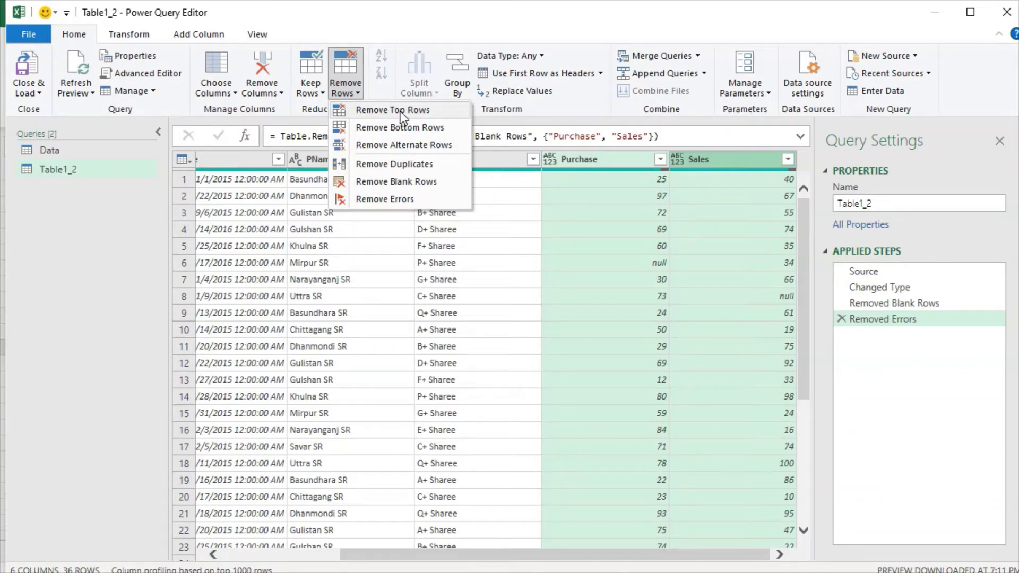
left_click(401, 112)
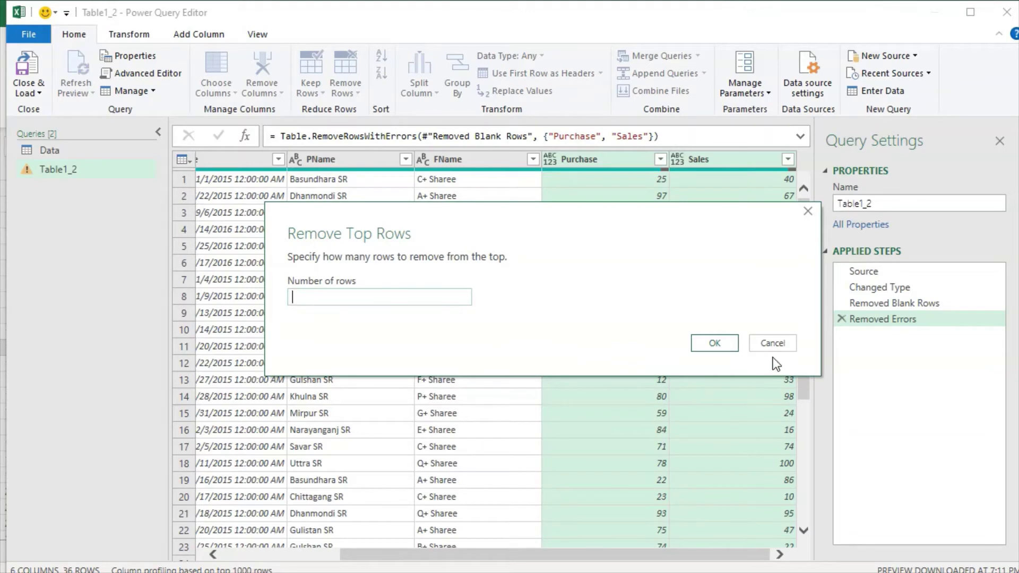
left_click(773, 342)
left_click_drag(584, 555, 467, 555)
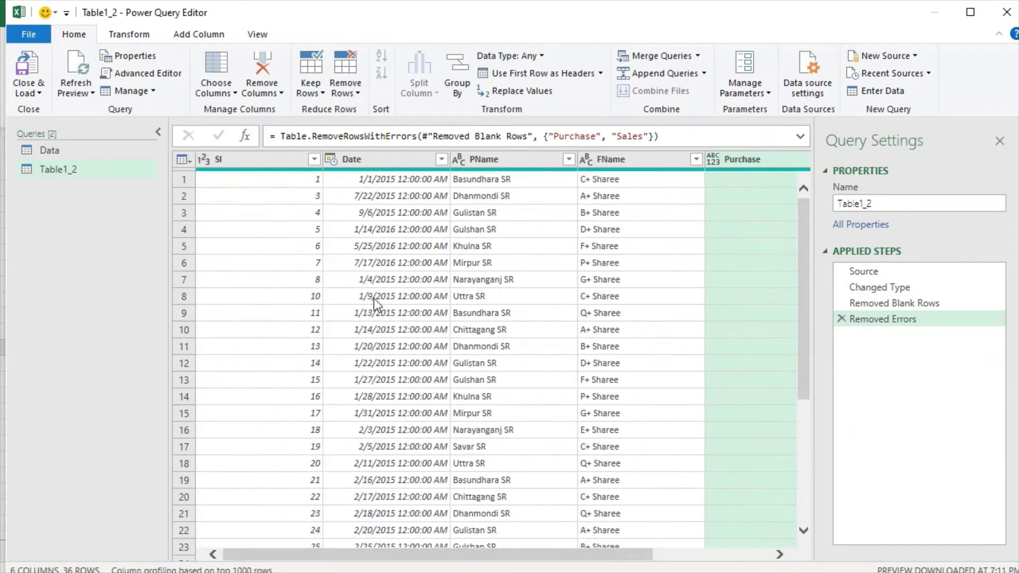
left_click(351, 89)
left_click(379, 111)
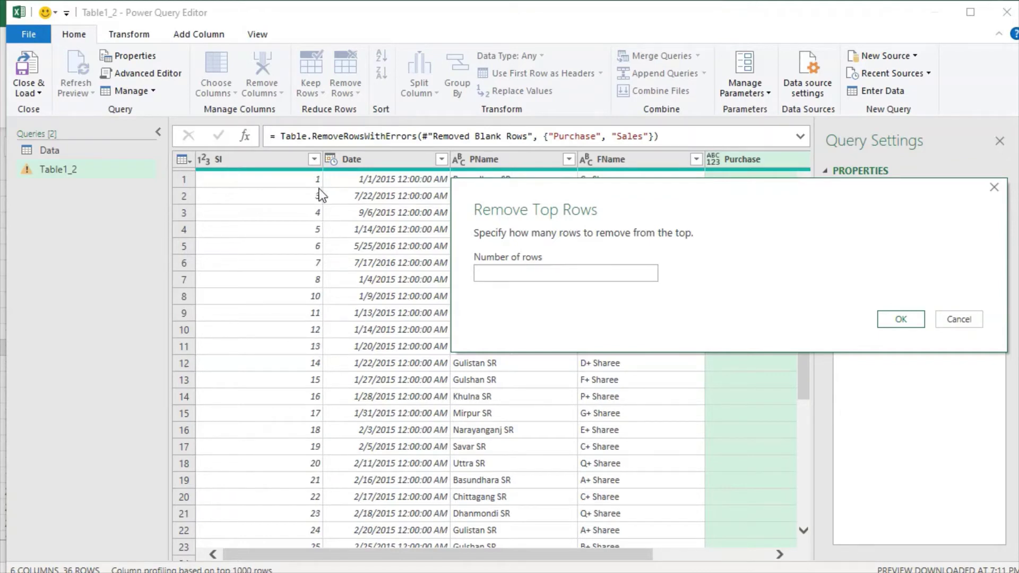
left_click(534, 274)
type("1")
type("0")
left_click(900, 319)
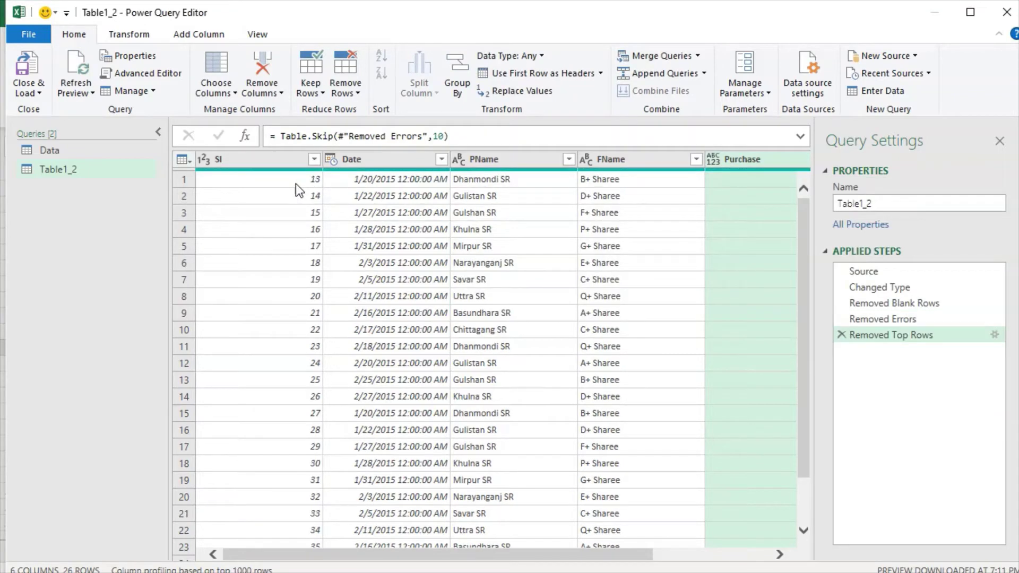
left_click(841, 335)
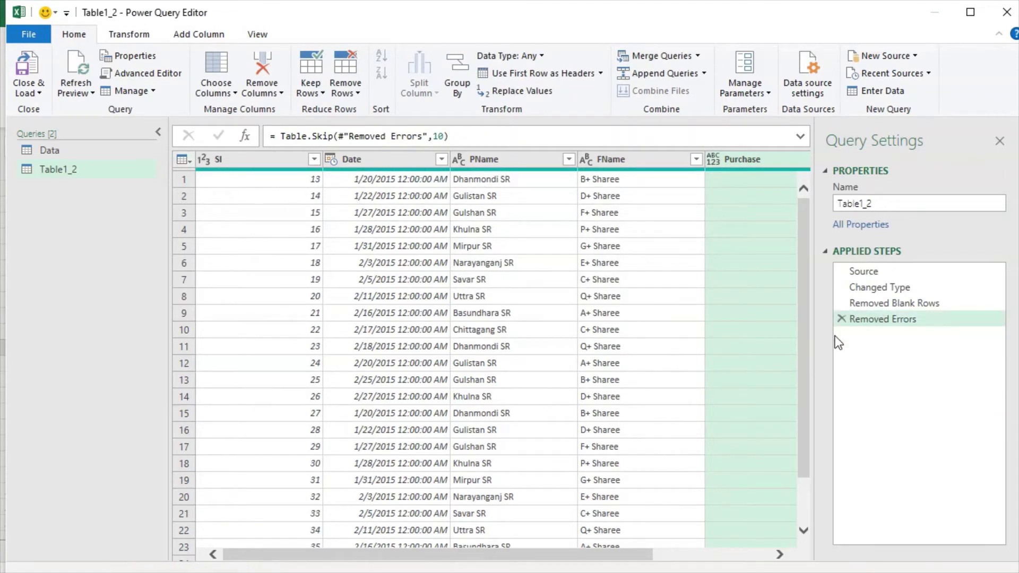
Remove the bottom 2 rows from Table1_2, leaving 34 rows.
left_click(354, 92)
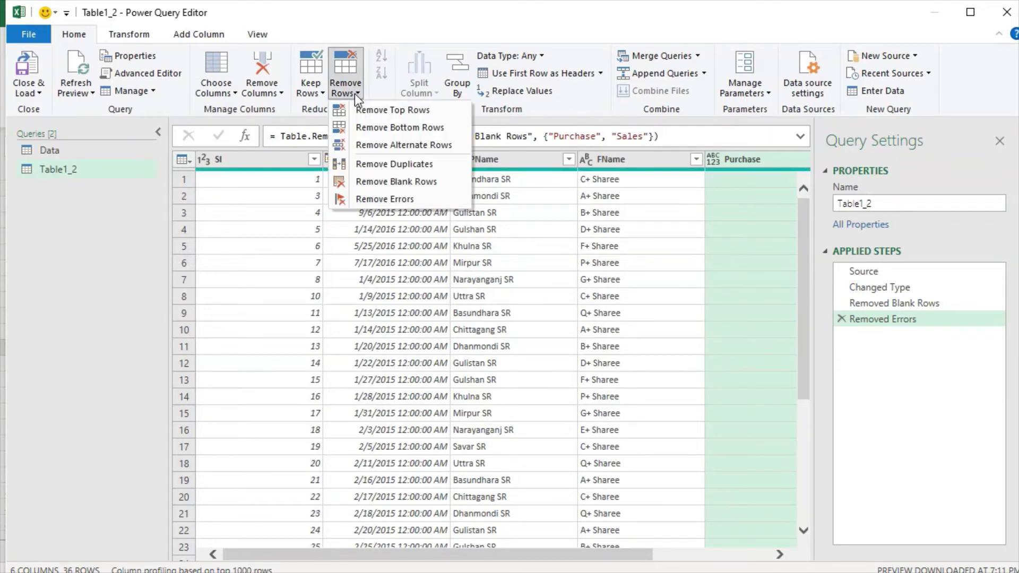
left_click(401, 127)
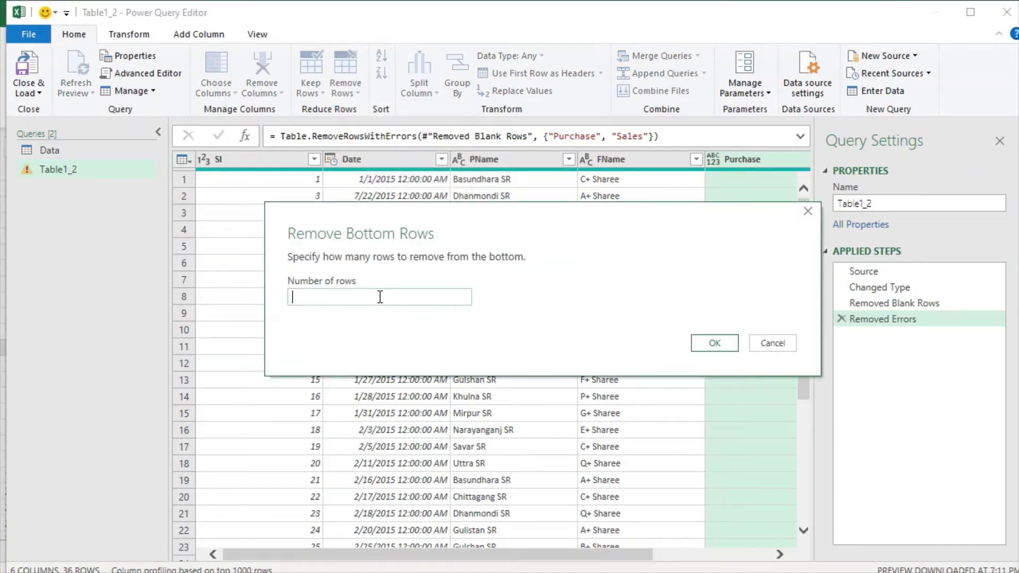
type("1")
type("0")
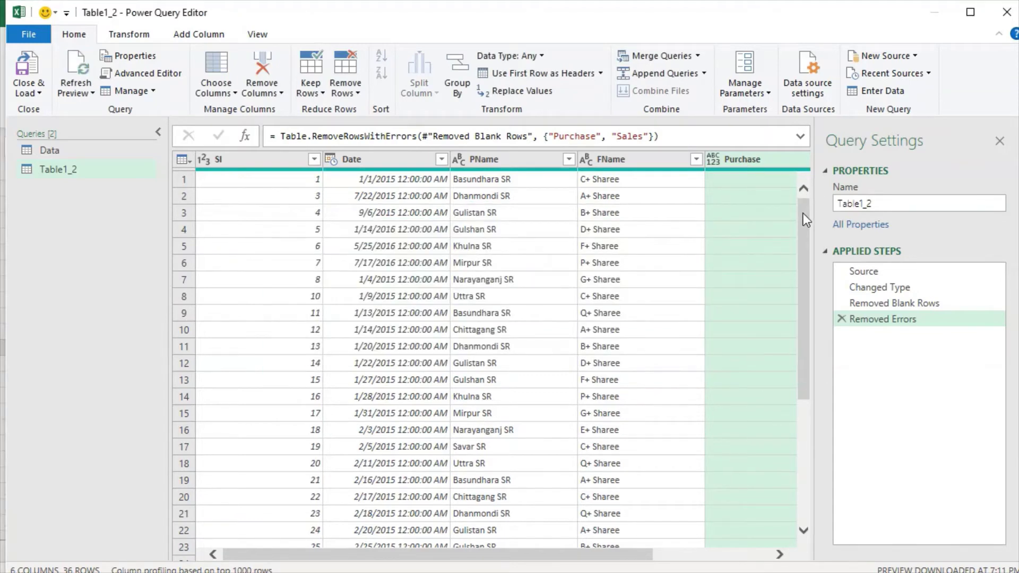
scroll(804, 212, "down", 5)
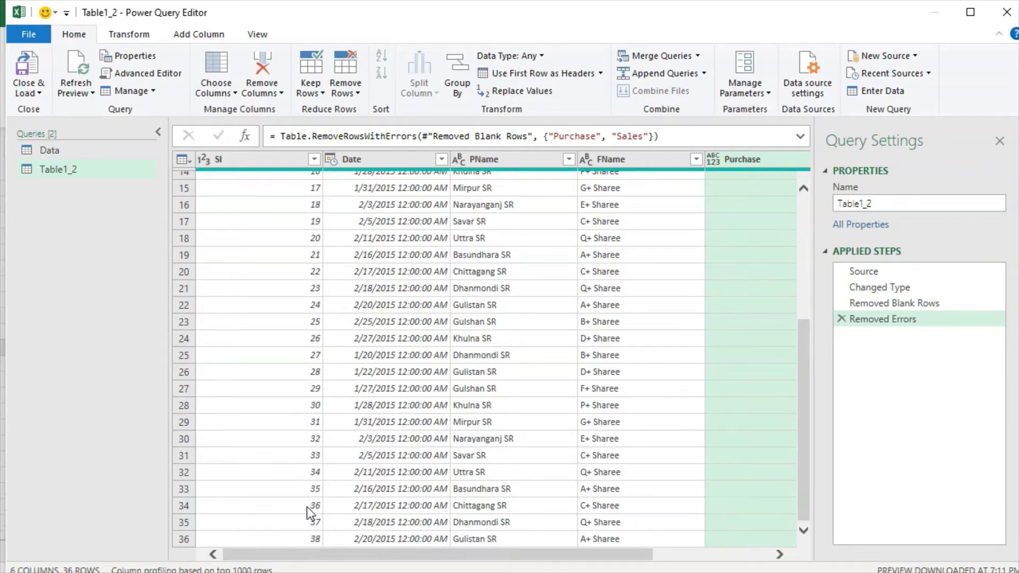
left_click(344, 90)
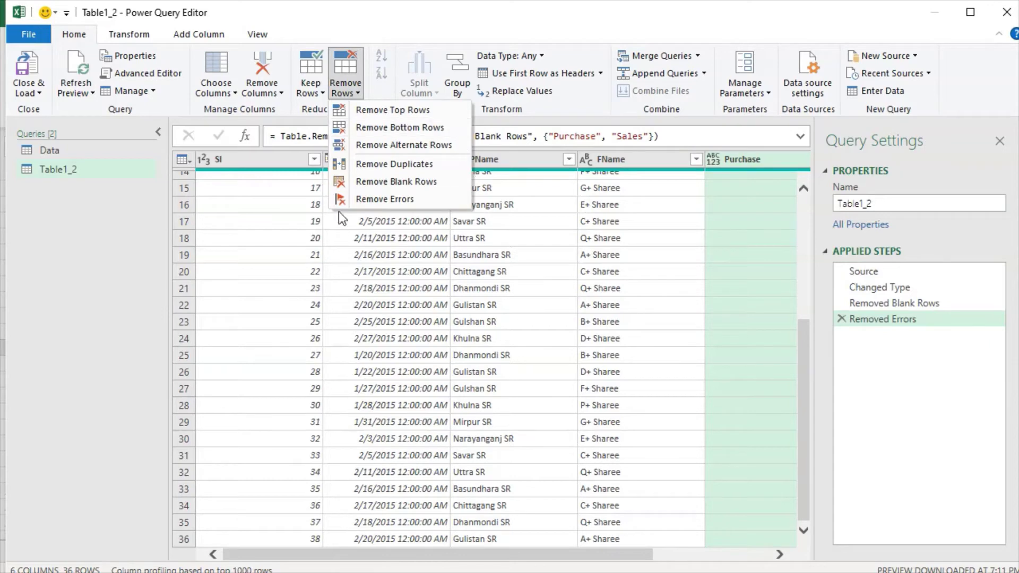
left_click(413, 127)
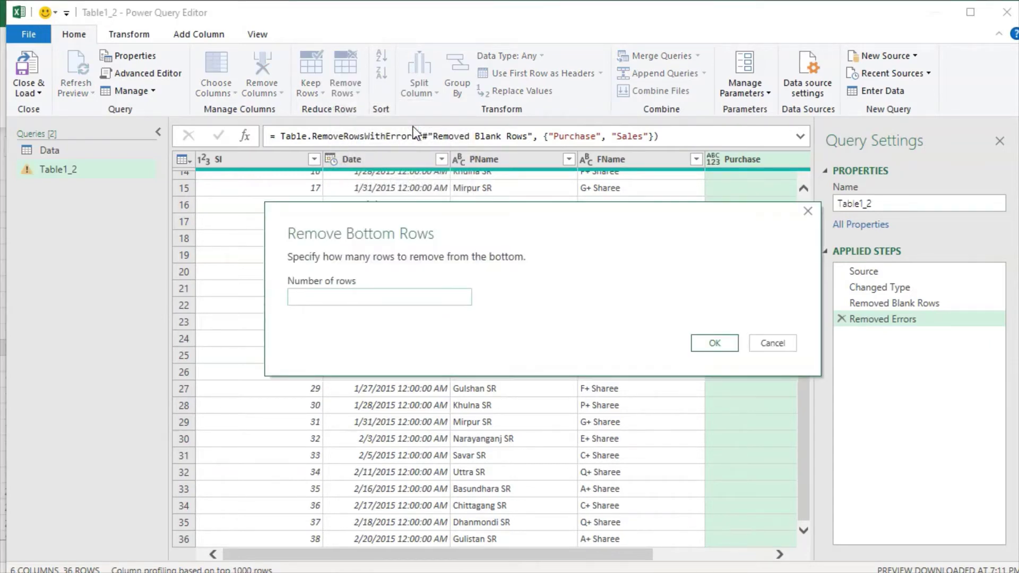
type("2")
left_click(714, 344)
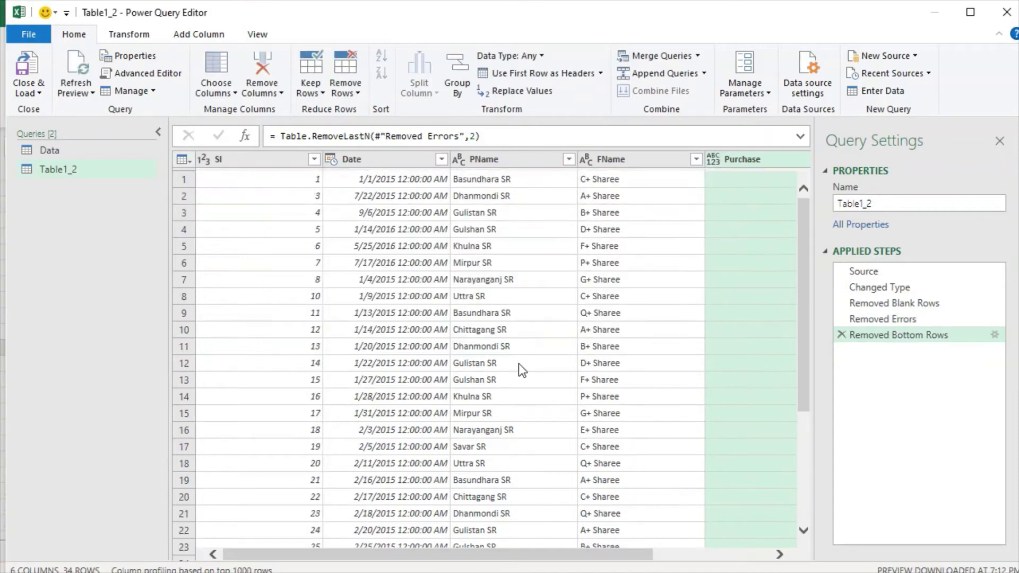
Compare the Removed Errors and Removed Bottom Rows results in Applied Steps.
scroll(518, 364, "down", 4)
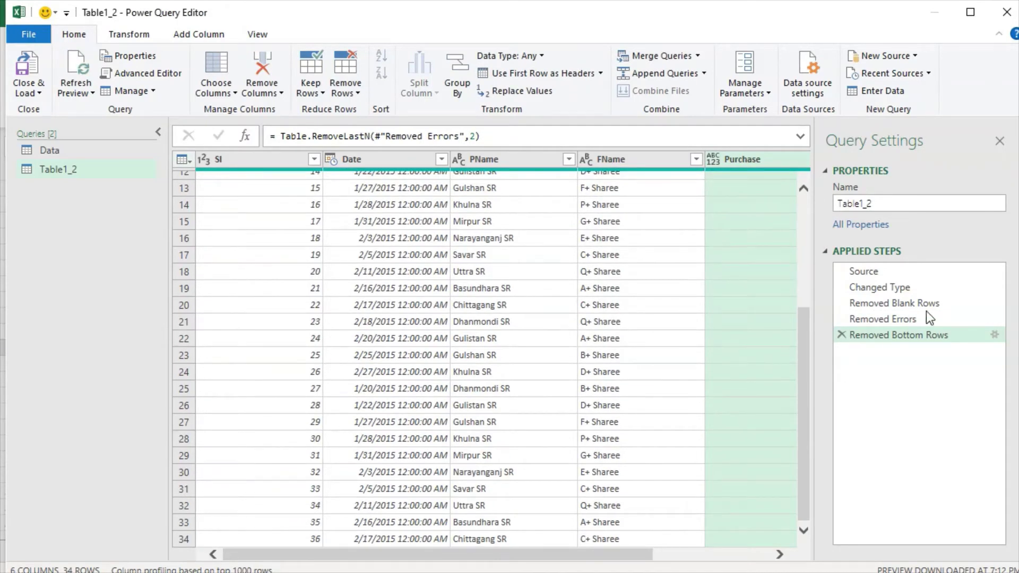
left_click(893, 320)
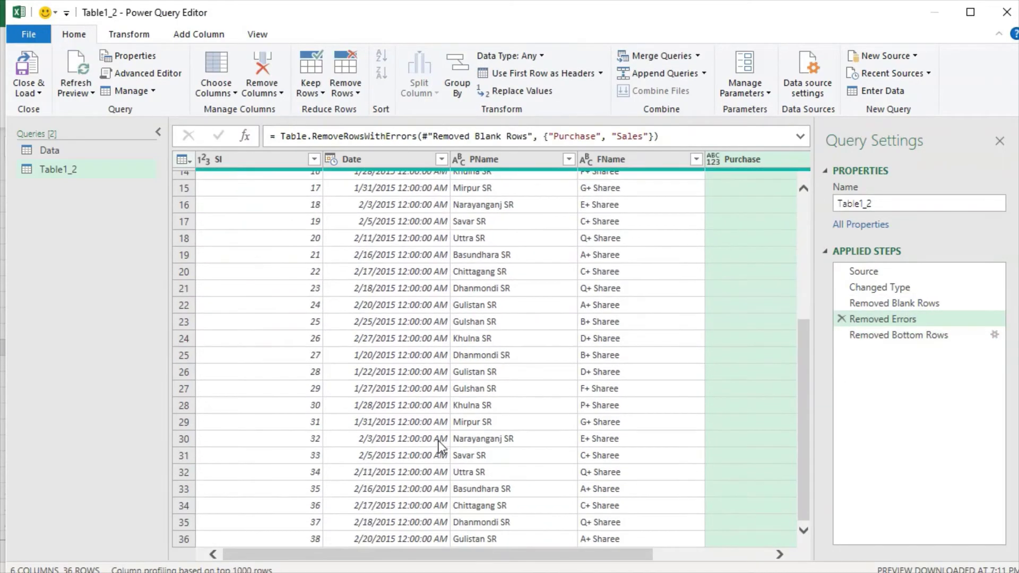
left_click(906, 333)
scroll(513, 445, "down", 4)
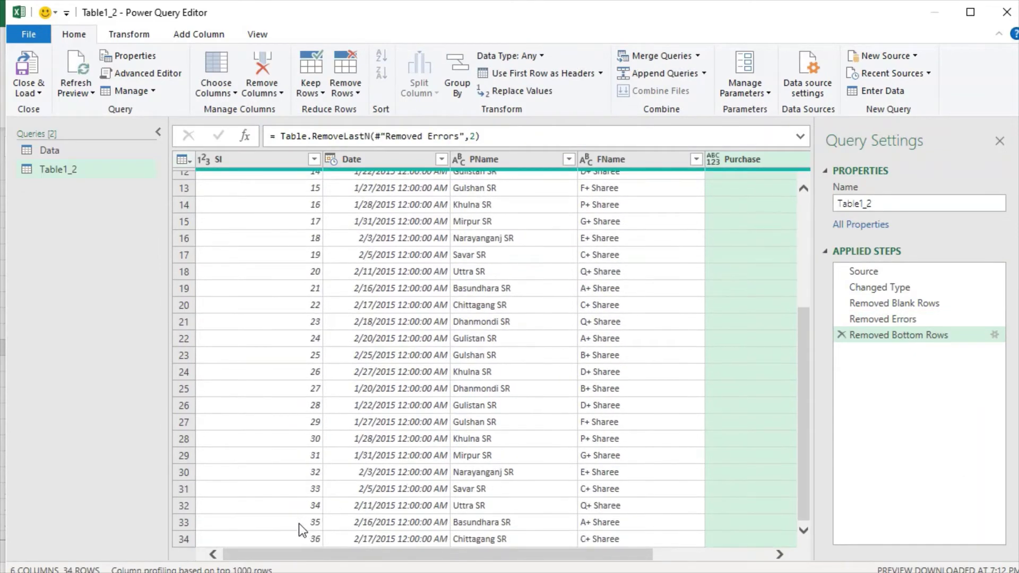
left_click_drag(883, 319, 885, 314)
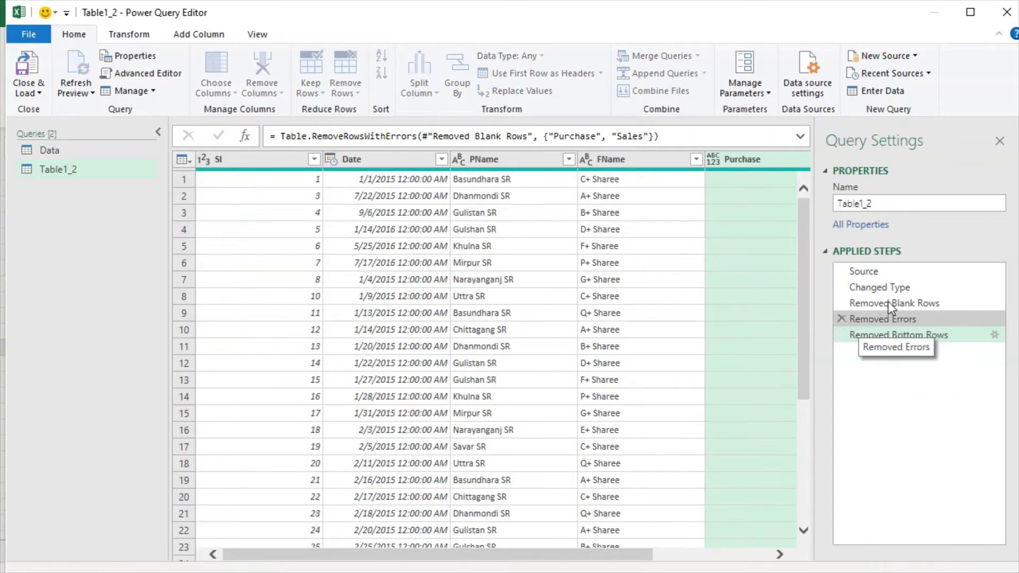
Compare Table1_2 at the Changed Type and Source steps, then return to Removed Bottom Rows.
left_click(890, 289)
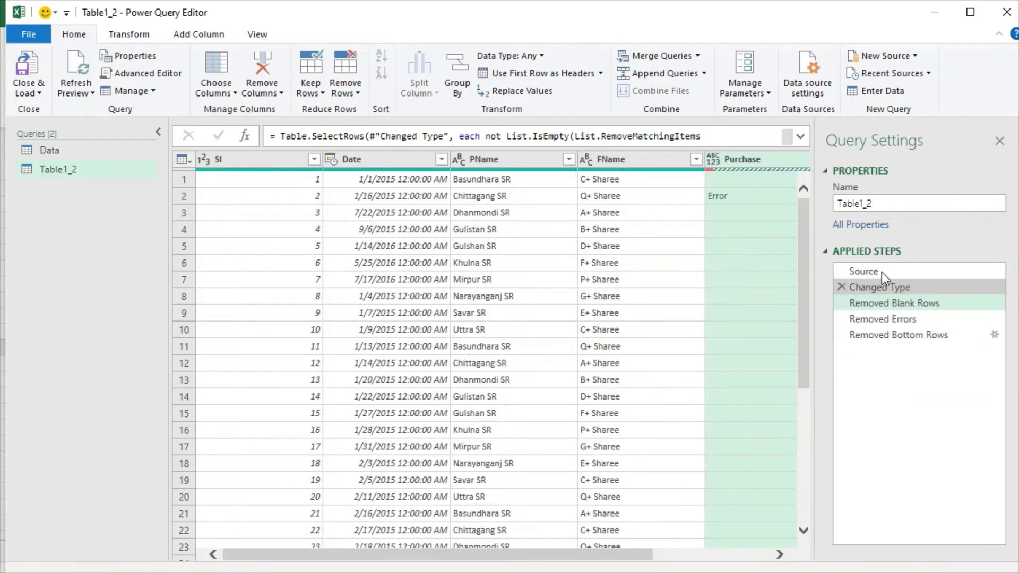
left_click(881, 271)
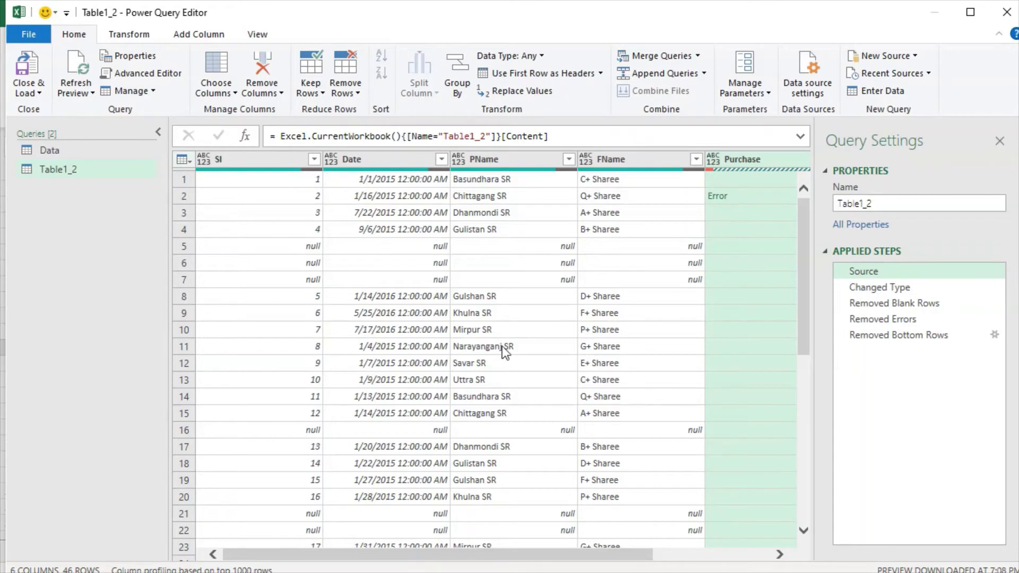
left_click(896, 335)
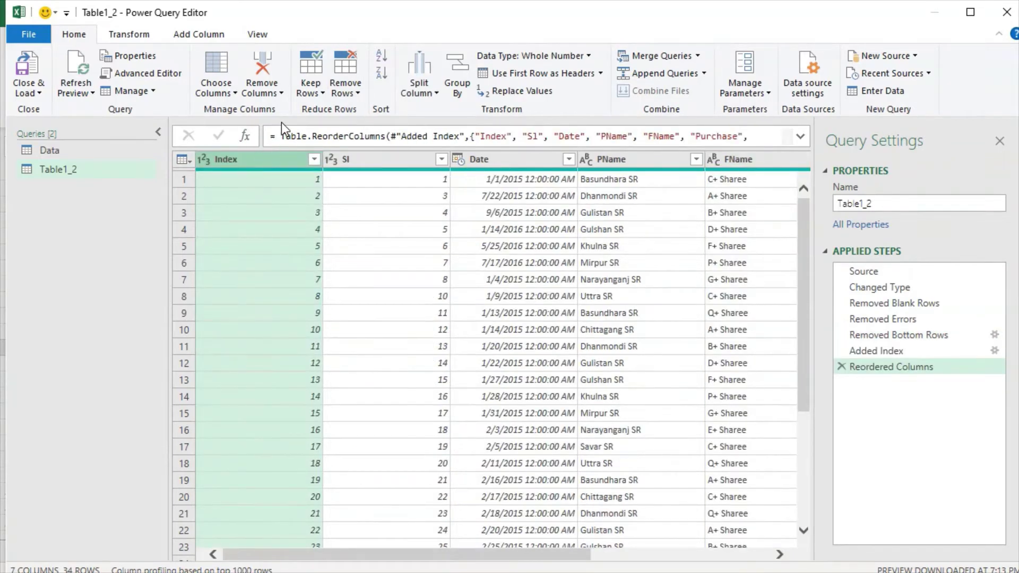
Remove alternate rows starting at row 5, removing 4 and keeping 2.
left_click(348, 88)
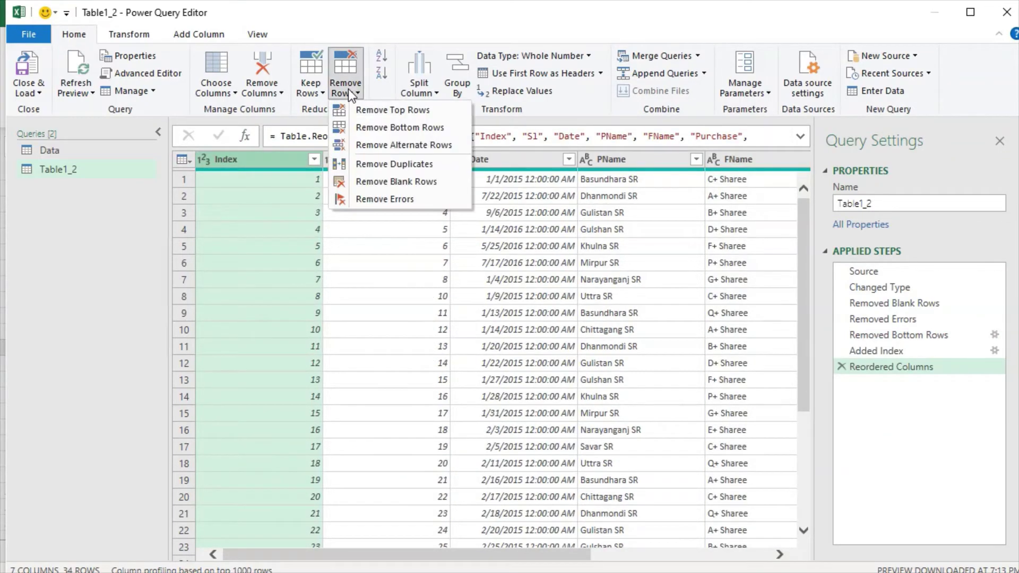
left_click(380, 147)
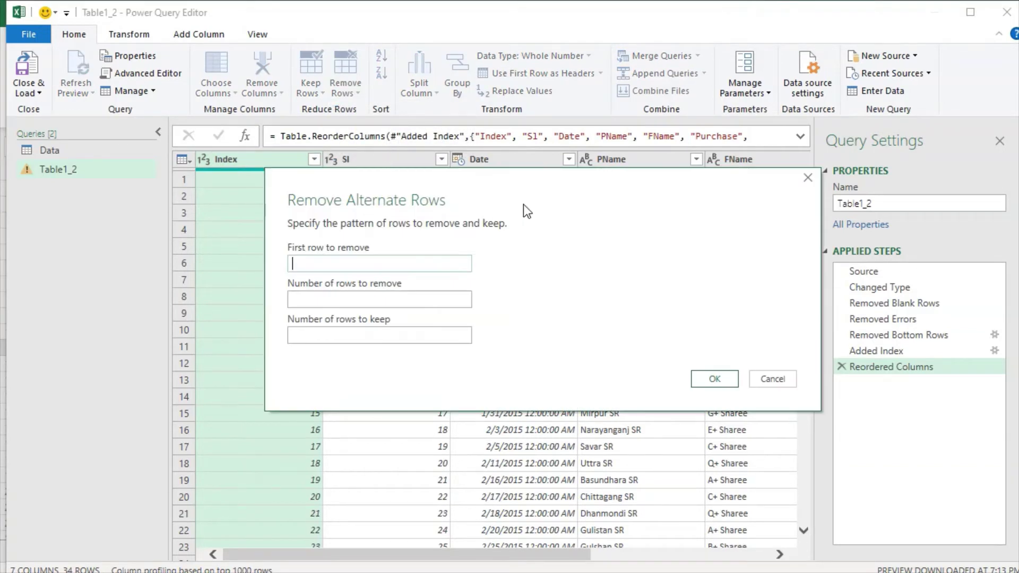
left_click_drag(495, 190, 598, 119)
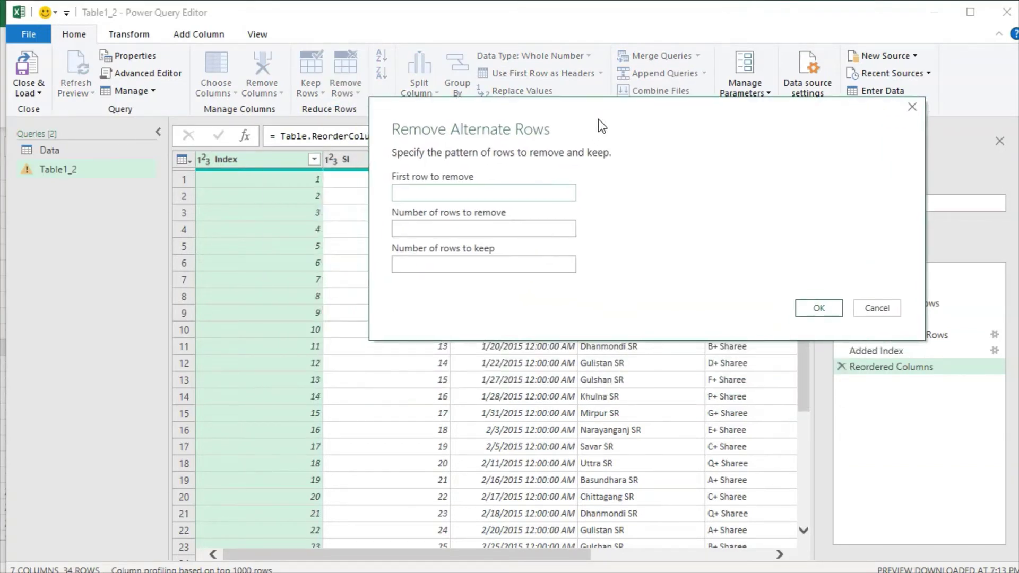
left_click(414, 194)
left_click(424, 192)
left_click(417, 228)
type("4")
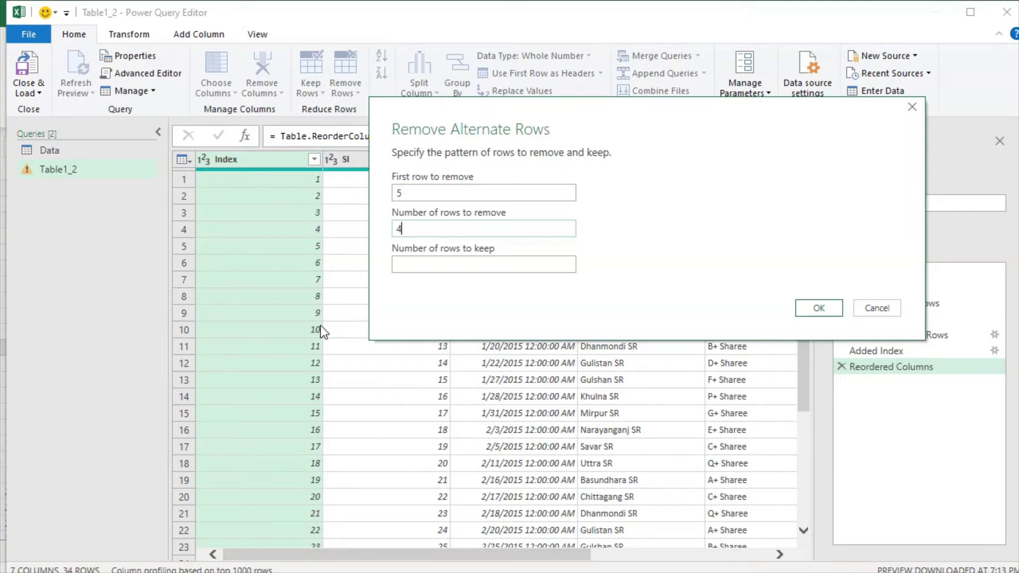
left_click(414, 263)
type("2")
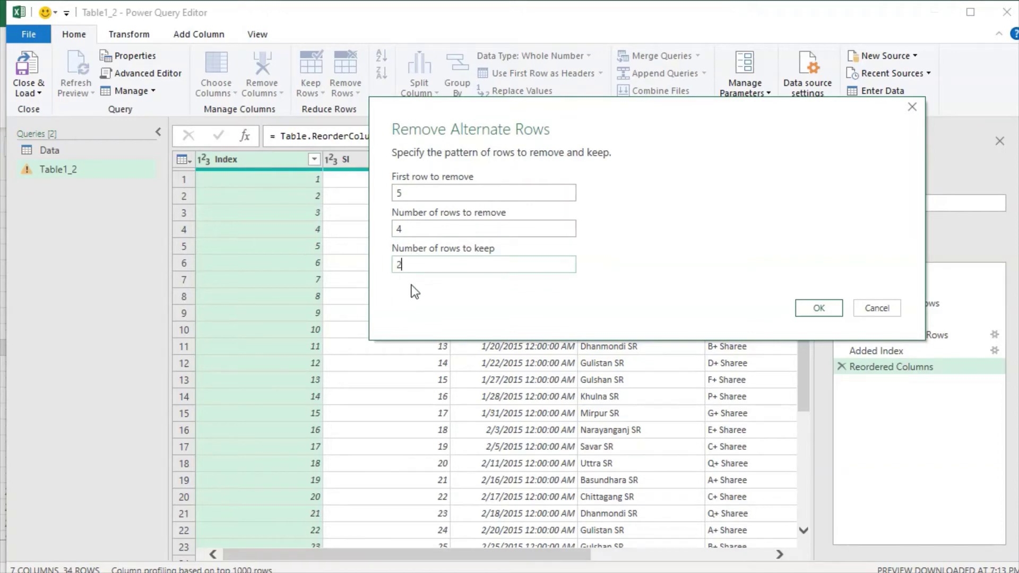
left_click(823, 307)
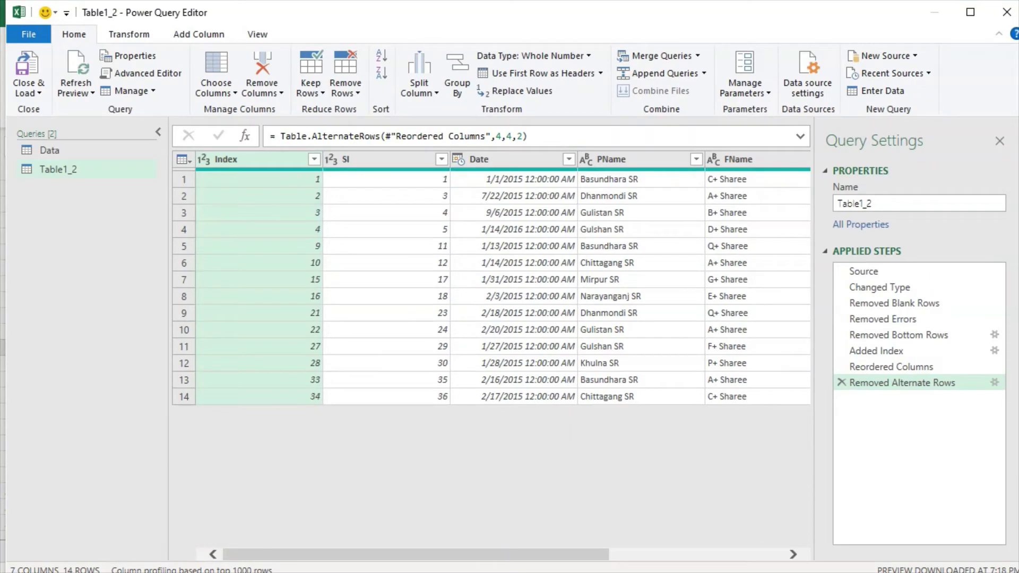
Snip the resulting Index column and view the Reordered Columns step.
left_click(750, 517)
mouse_move(190, 154)
left_mouse_down()
mouse_move(367, 410)
mouse_move(339, 415)
left_mouse_up()
left_click(754, 467)
left_click(890, 364)
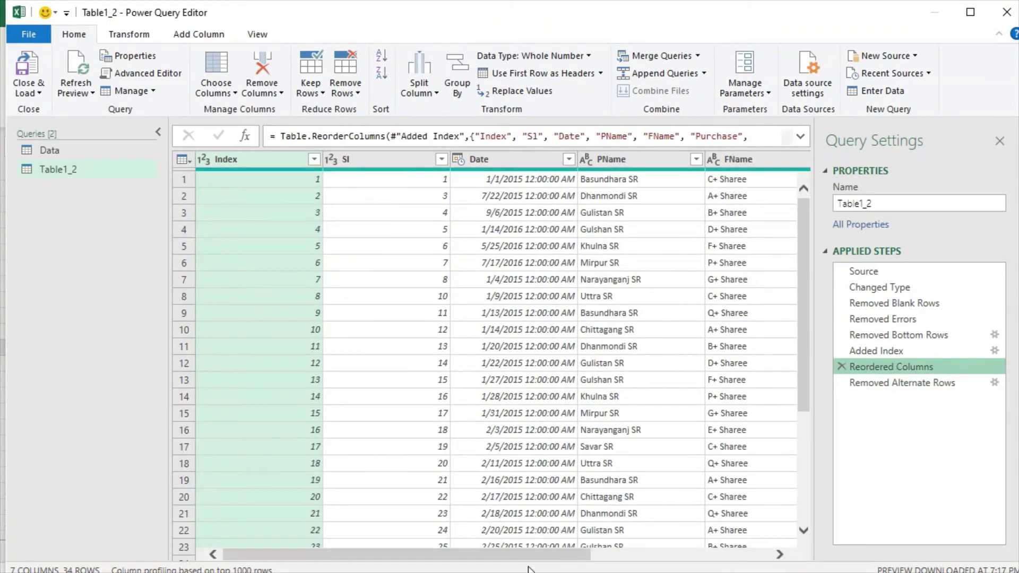
Place the Index column snip over the table and write the 5, 4, 2 pattern beside it.
left_click(528, 569)
mouse_move(285, 32)
left_mouse_down()
mouse_move(622, 51)
mouse_move(577, 27)
left_mouse_up()
mouse_move(686, 134)
left_mouse_down()
mouse_move(713, 162)
mouse_move(689, 162)
left_mouse_up()
key("ctrl+z")
left_click_drag(682, 131, 714, 131)
mouse_move(700, 182)
left_mouse_down()
mouse_move(695, 202)
mouse_move(720, 196)
left_mouse_up()
mouse_move(717, 186)
left_mouse_down()
mouse_move(717, 211)
mouse_move(757, 259)
left_mouse_up()
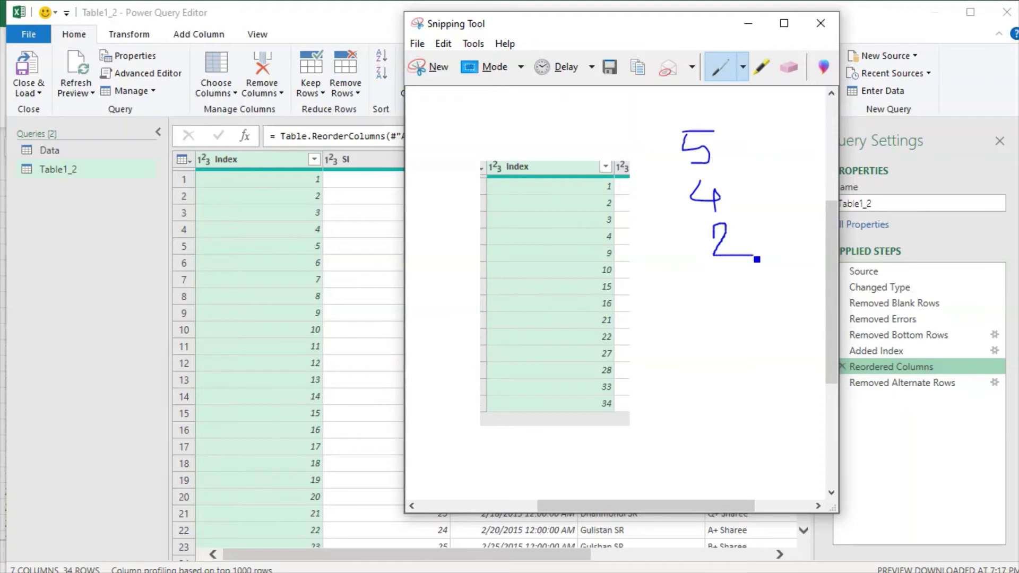
left_click_drag(723, 149, 741, 129)
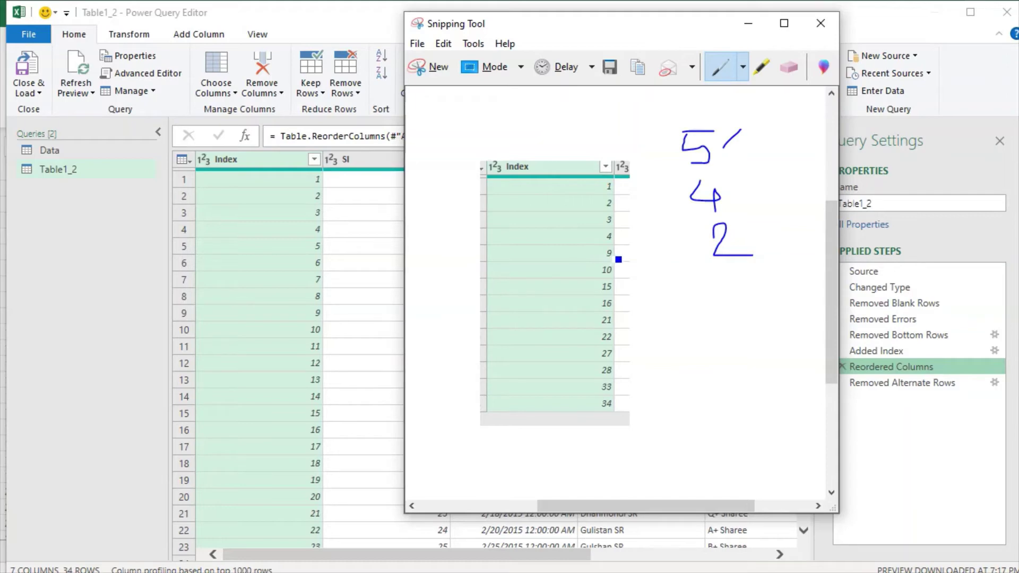
Circle 4 and 2, mark rows 9, 10, 15, 16, 21, 22, then close the snip.
mouse_move(614, 256)
left_mouse_down()
mouse_move(629, 251)
mouse_move(629, 269)
left_mouse_up()
mouse_move(756, 197)
left_mouse_down()
mouse_move(690, 283)
mouse_move(690, 173)
left_mouse_up()
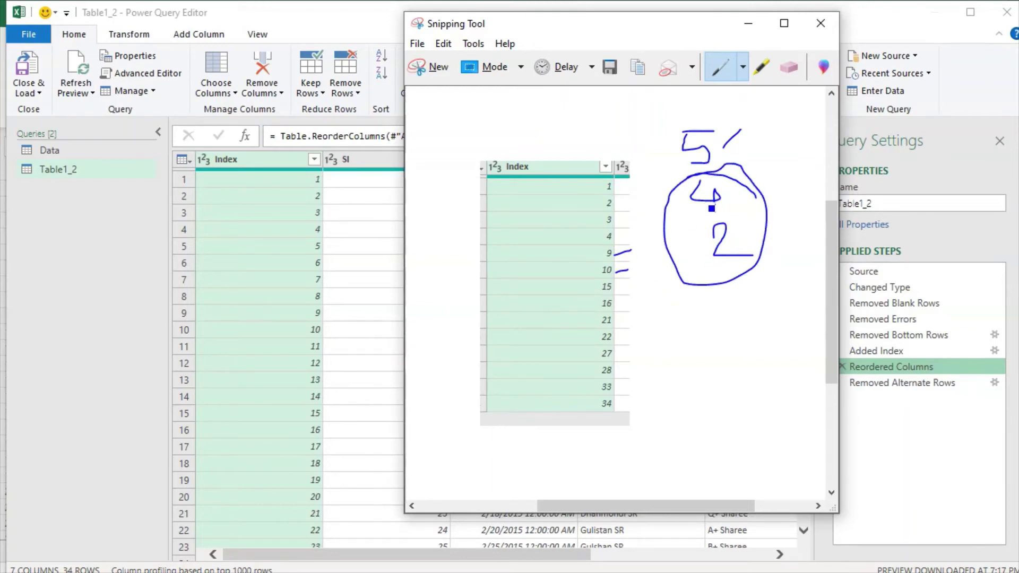
left_click_drag(616, 274, 628, 270)
mouse_move(621, 290)
left_mouse_down()
mouse_move(640, 283)
mouse_move(646, 302)
left_mouse_up()
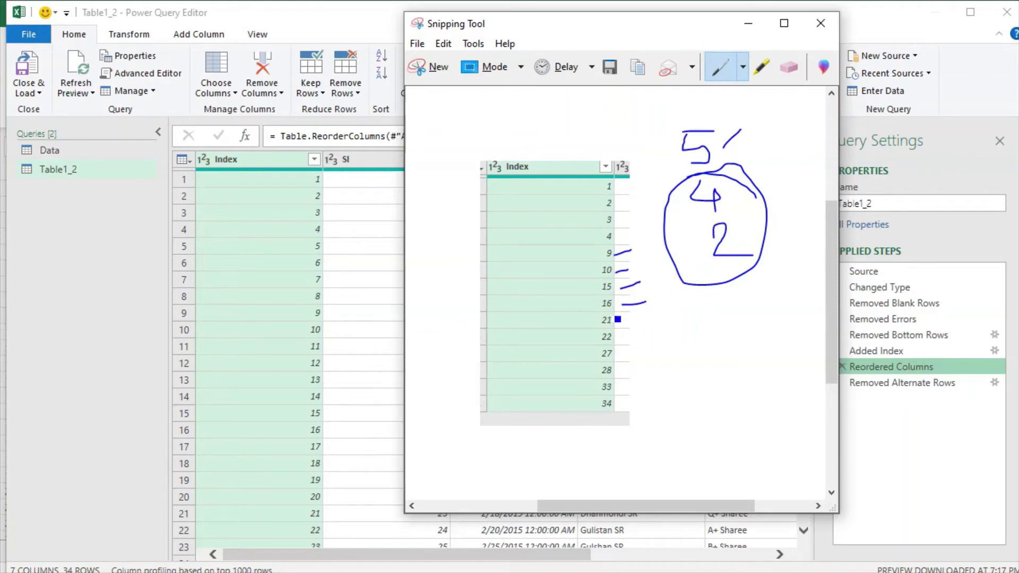
mouse_move(619, 322)
left_mouse_down()
mouse_move(631, 319)
mouse_move(626, 335)
left_mouse_up()
left_click_drag(651, 214, 714, 223)
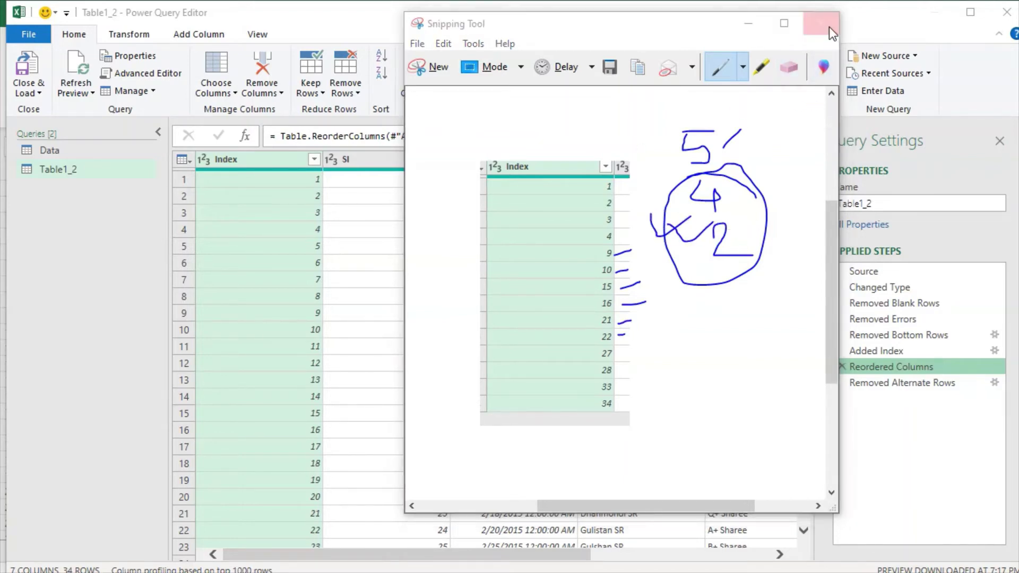
left_click(828, 26)
Discard the annotated snip without saving and review the Removed Alternate Rows result.
left_click(697, 274)
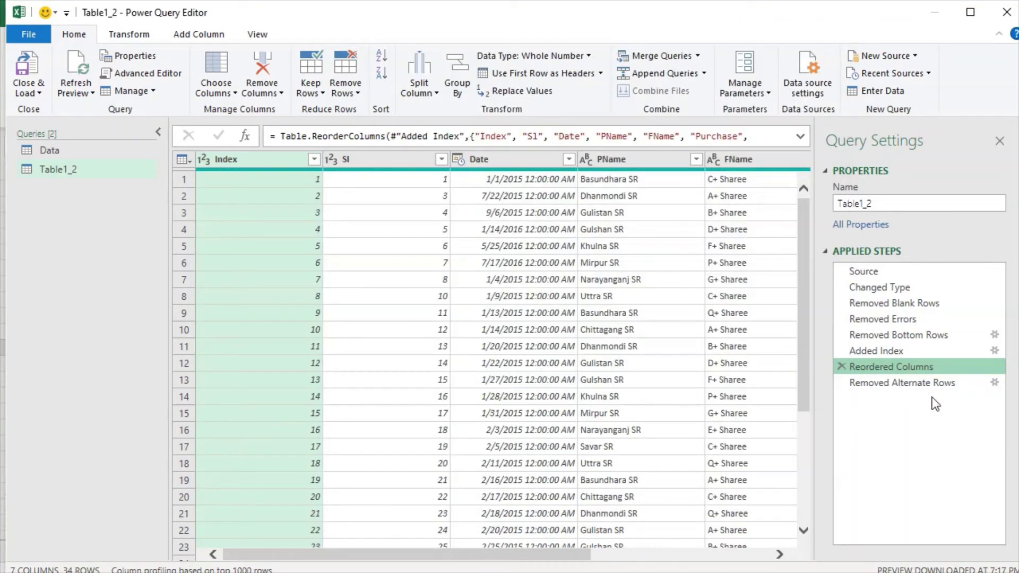
left_click(907, 385)
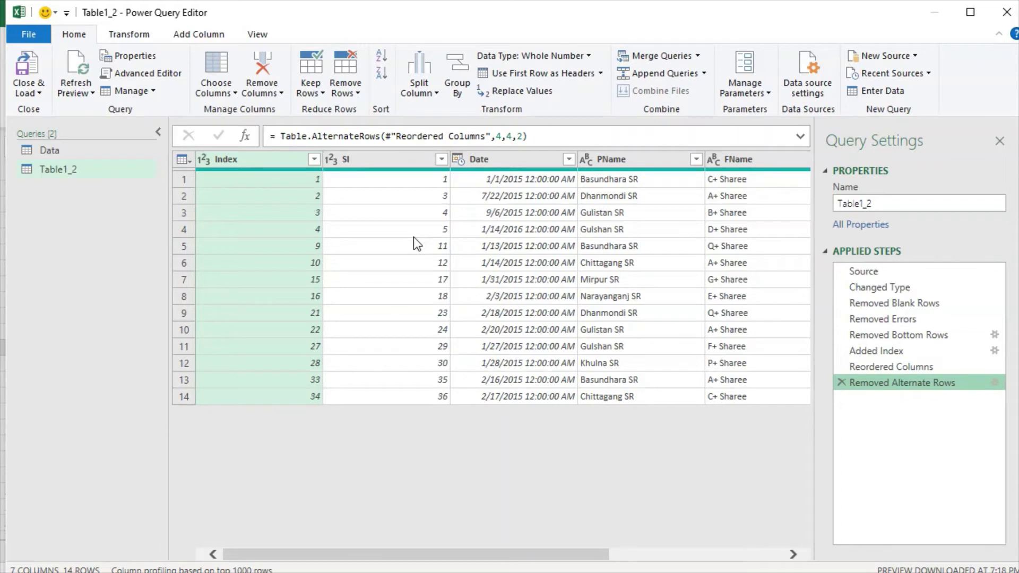
left_click(348, 90)
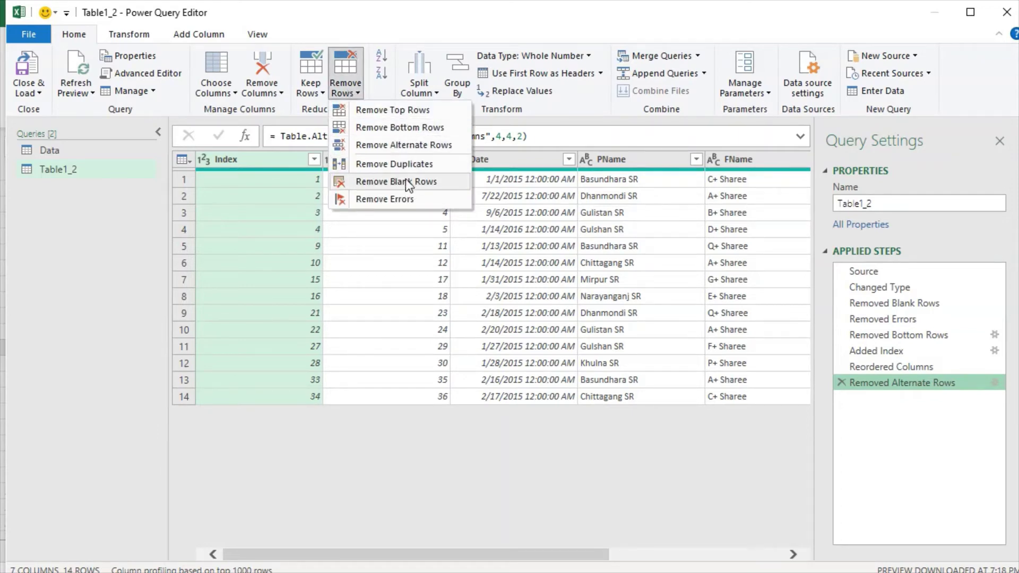
left_click(842, 382)
Delete the Removed Alternate Rows, Reordered Columns, Added Index and Removed Bottom Rows steps.
left_click(842, 382)
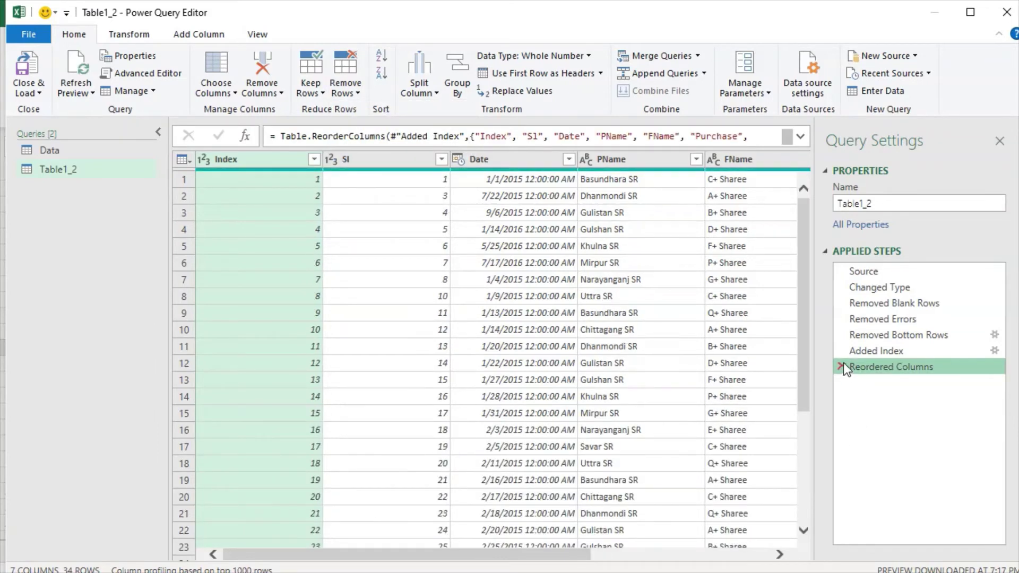
left_click(842, 367)
left_click(842, 352)
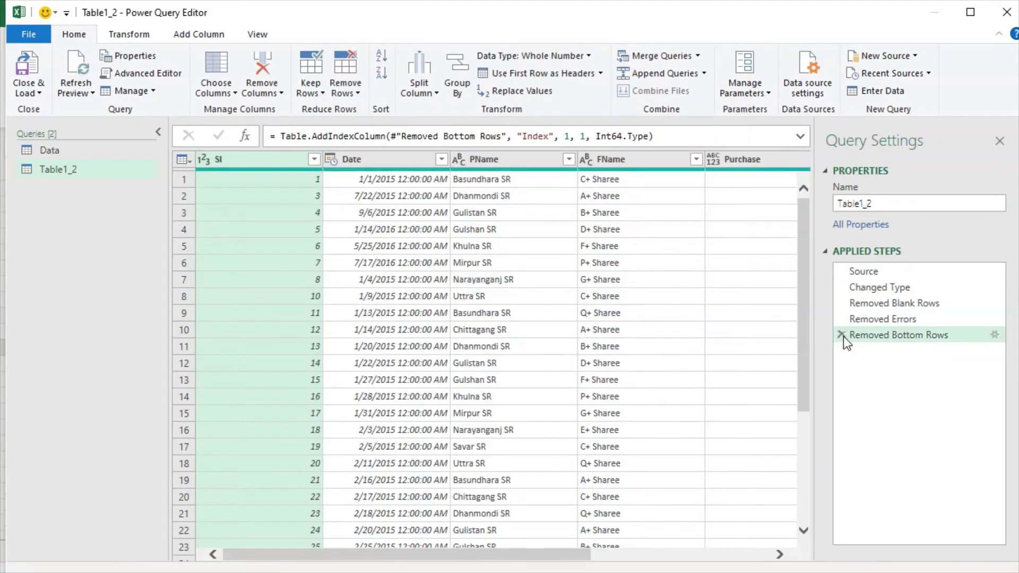
left_click(843, 337)
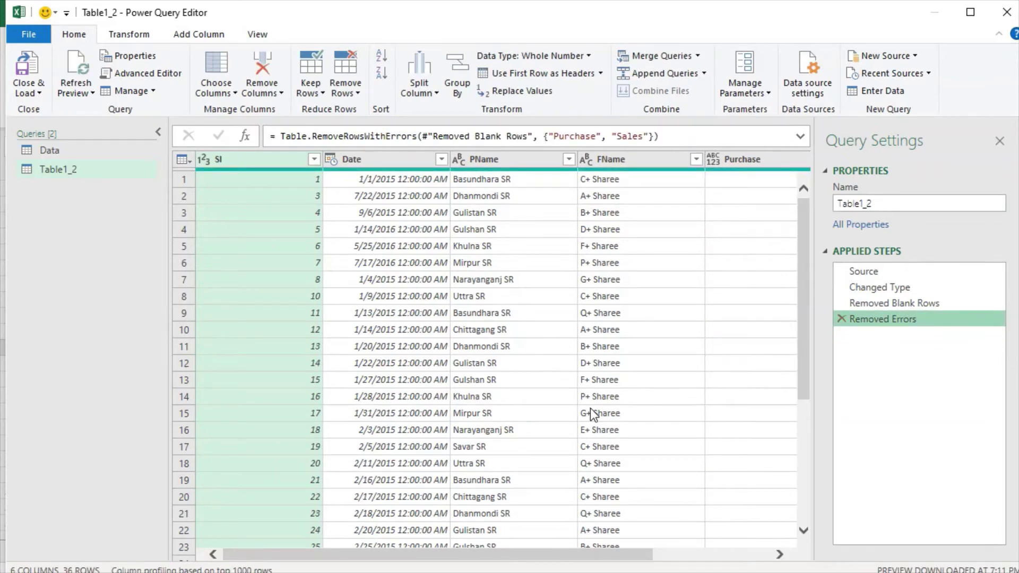
left_click(348, 93)
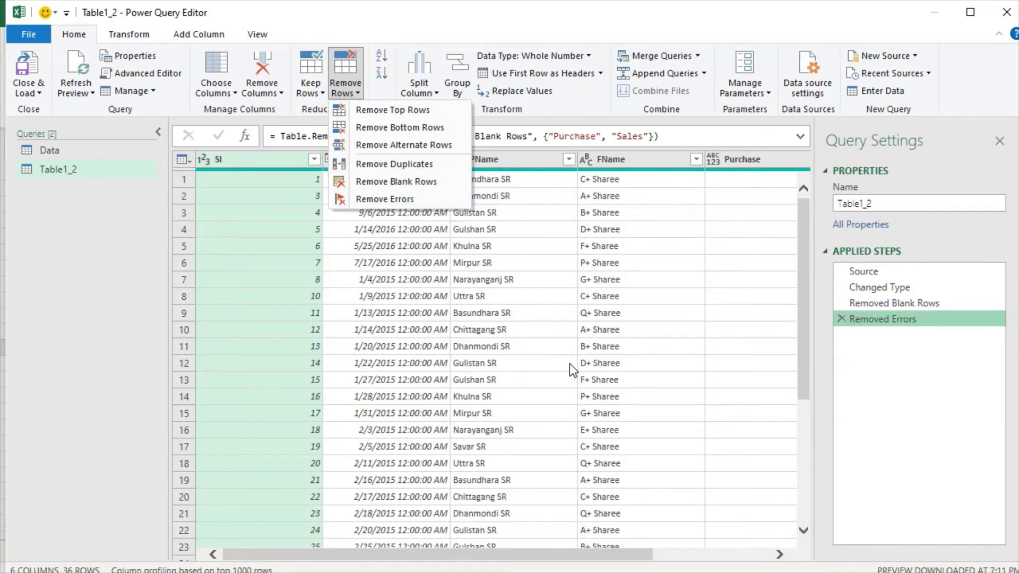
left_click(507, 158)
left_click(505, 157)
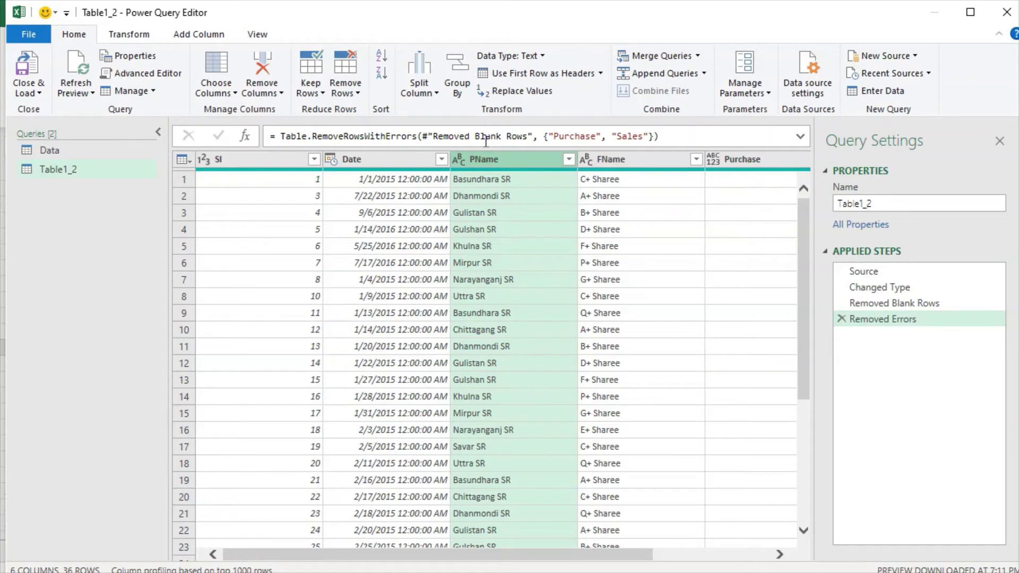
left_click(344, 94)
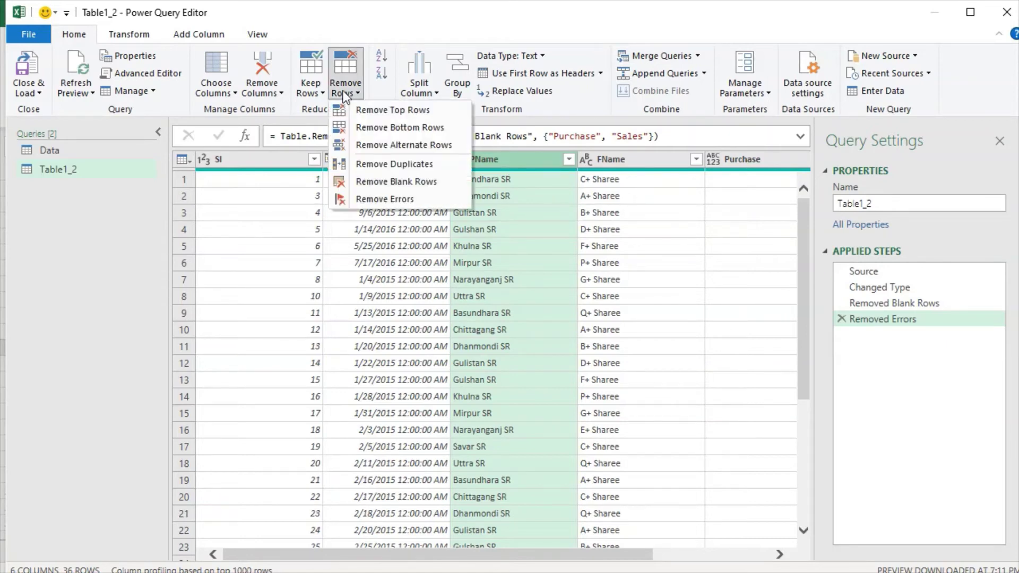
left_click(403, 166)
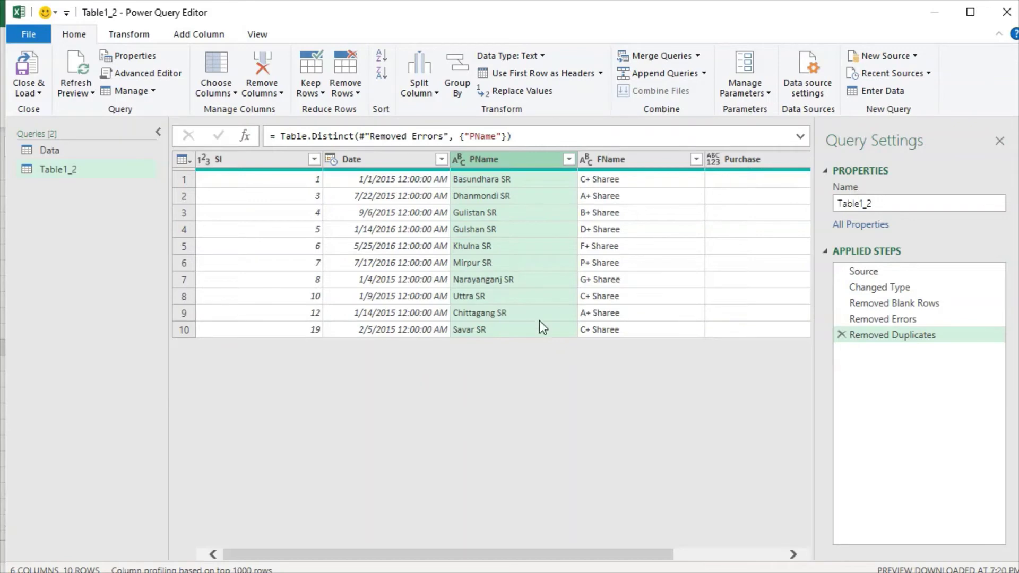
left_click(841, 335)
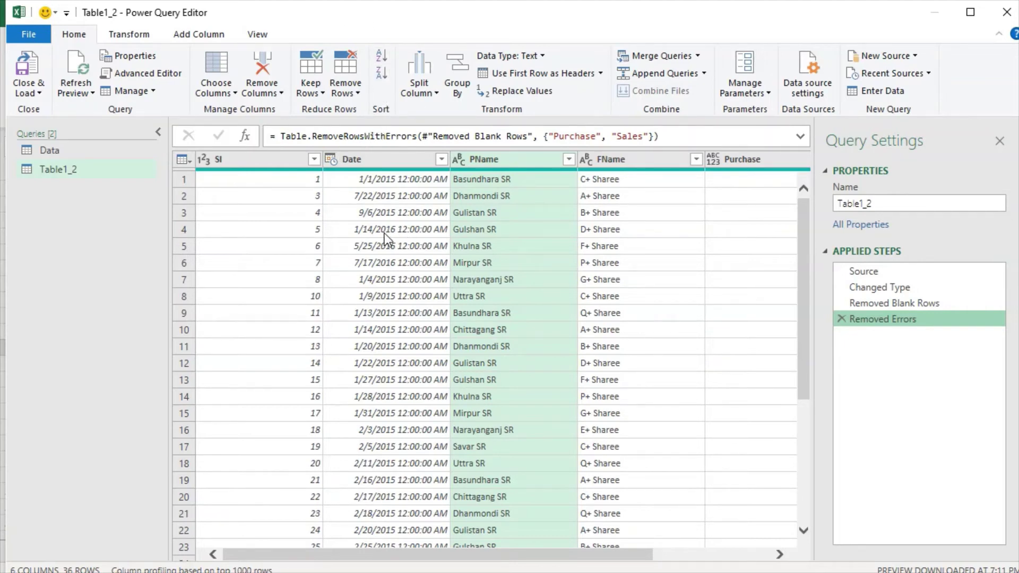
Sort Table1_2 by SI descending, so rows start from 38, via the SI header's Sort Descending.
left_click(260, 165)
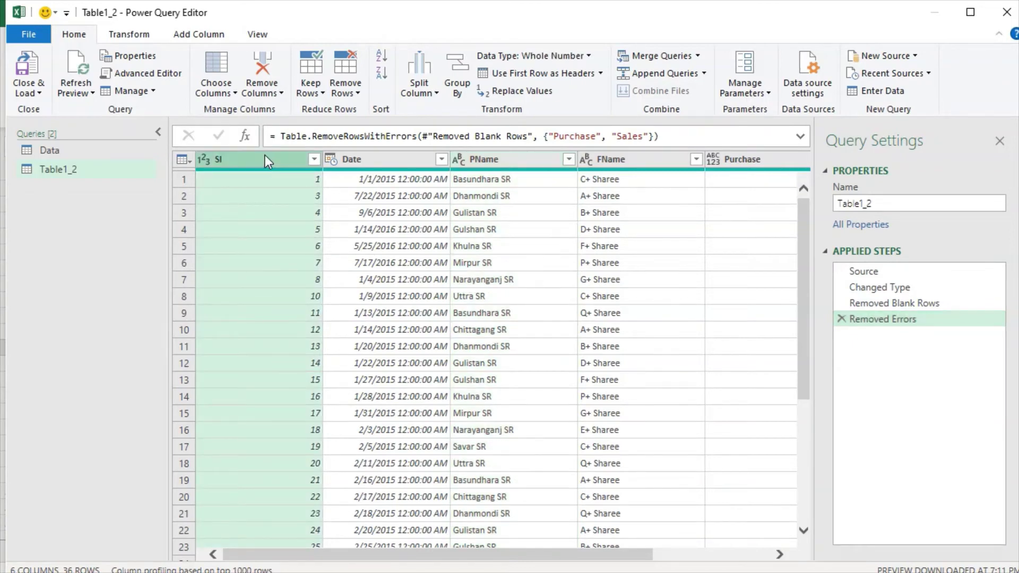
left_click(385, 70)
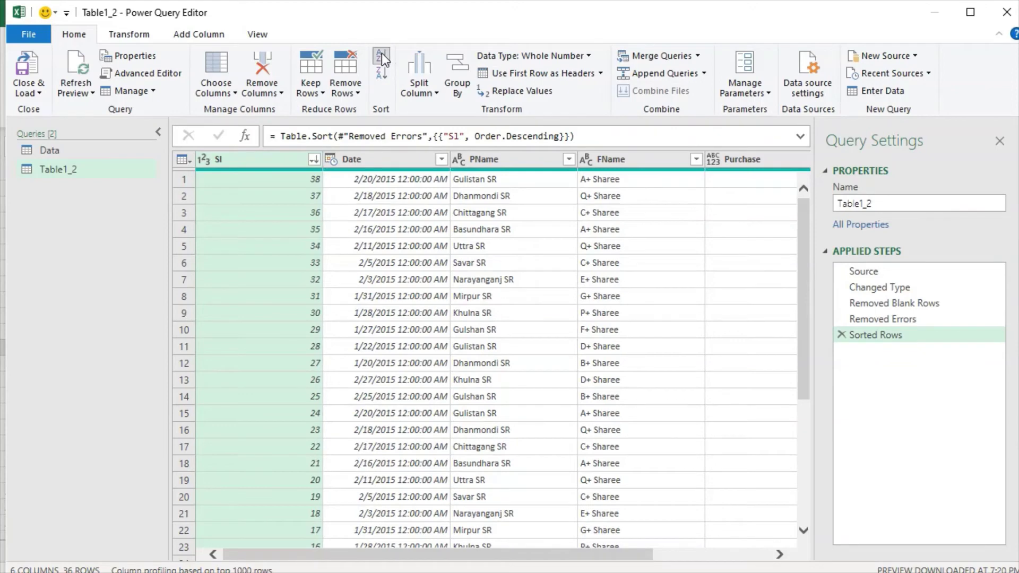
left_click(381, 54)
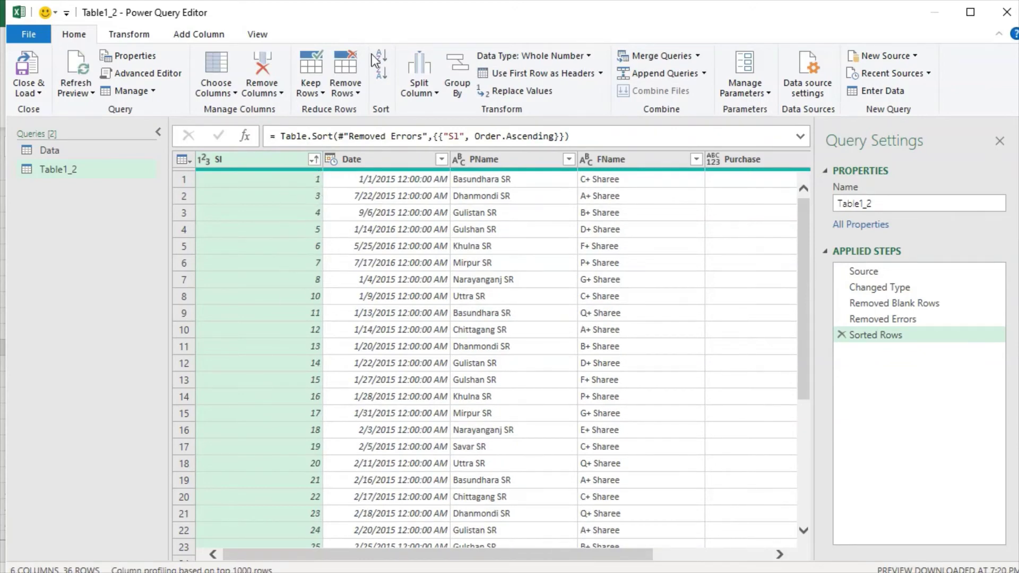
left_click(314, 159)
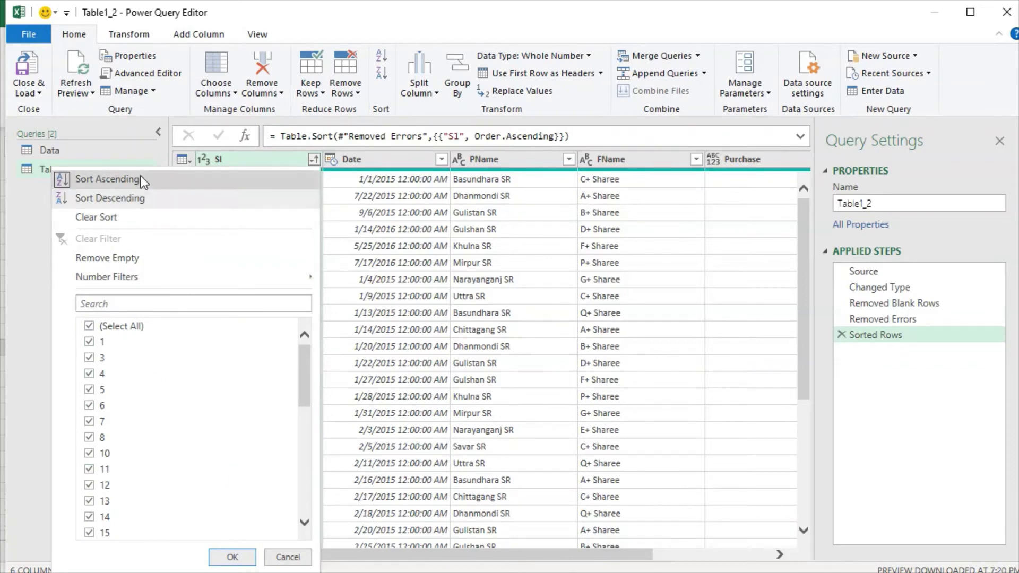
left_click(136, 196)
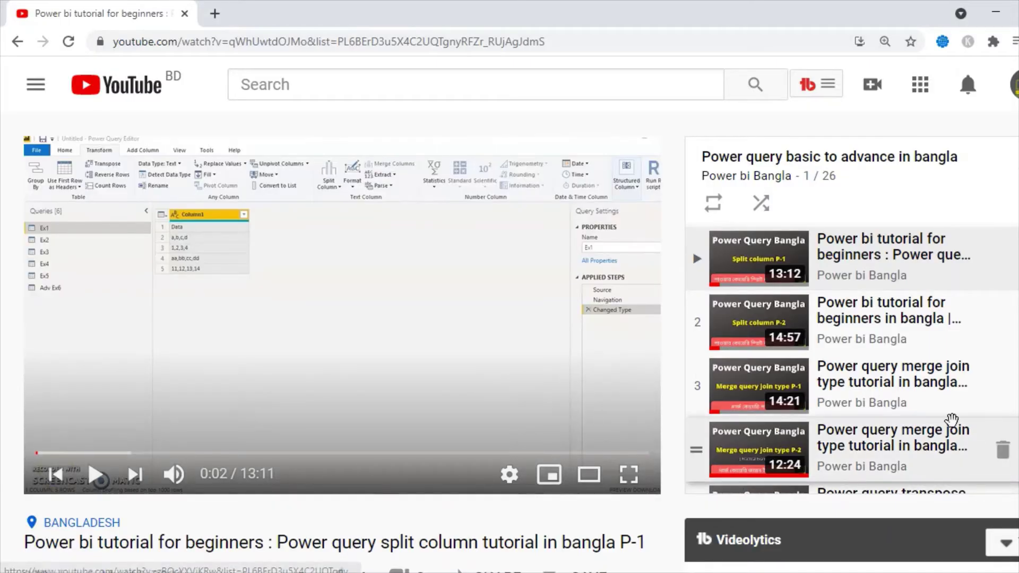
scroll(953, 425, "down", 1)
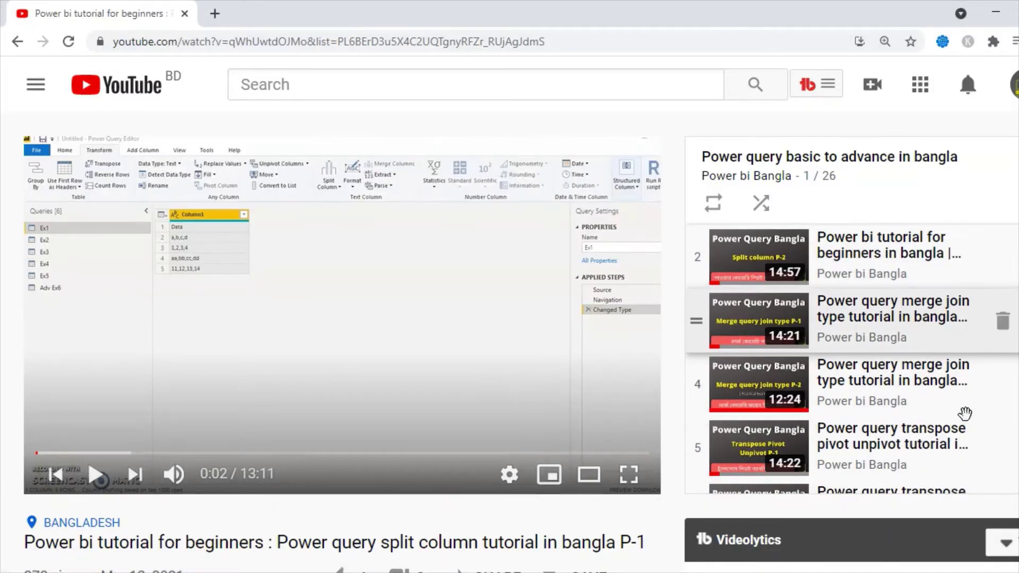
scroll(968, 422, "down", 2)
scroll(966, 422, "down", 1)
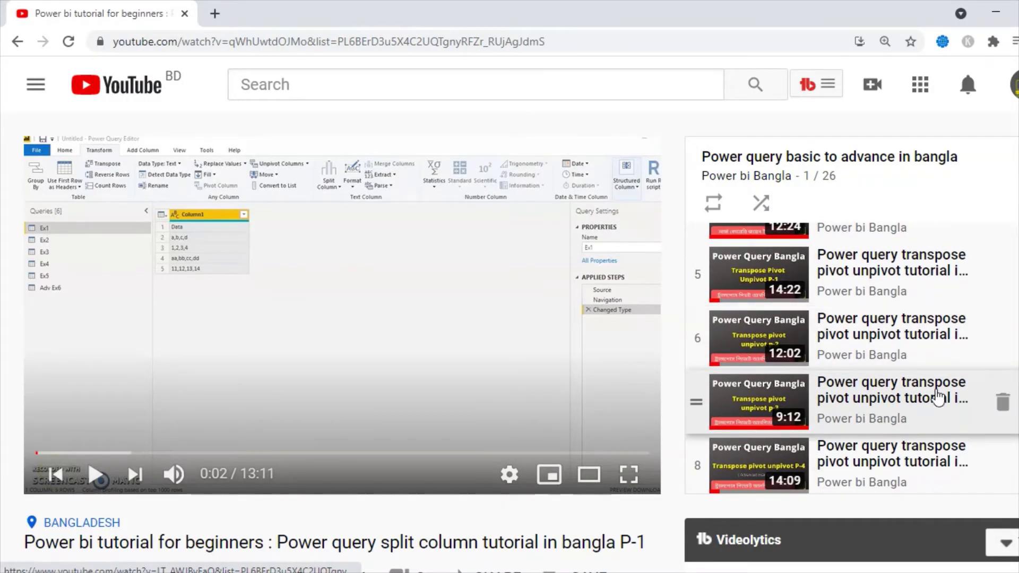
scroll(937, 397, "up", 3)
scroll(937, 395, "up", 2)
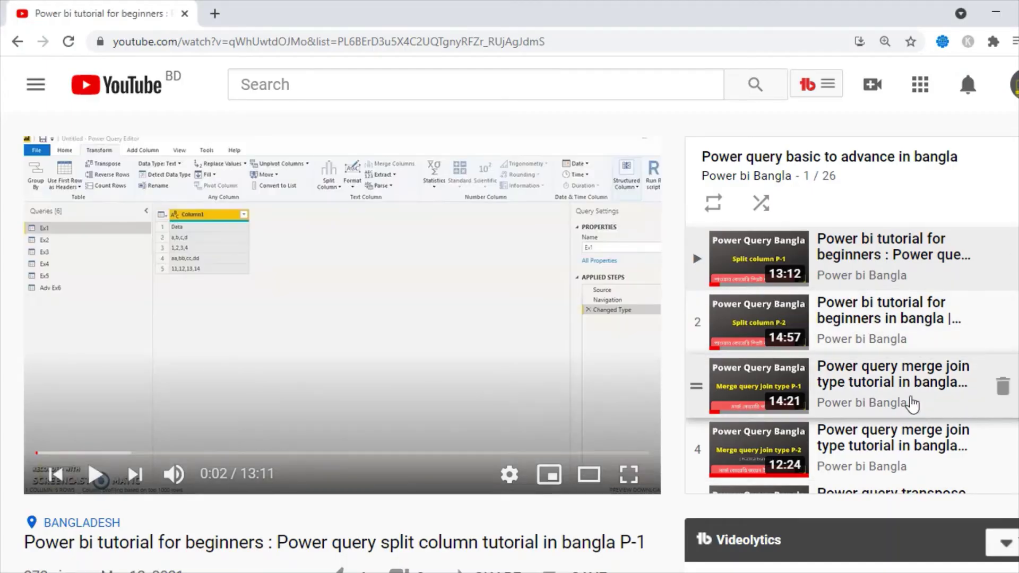
scroll(922, 418, "down", 1)
scroll(919, 420, "down", 1)
scroll(908, 422, "down", 1)
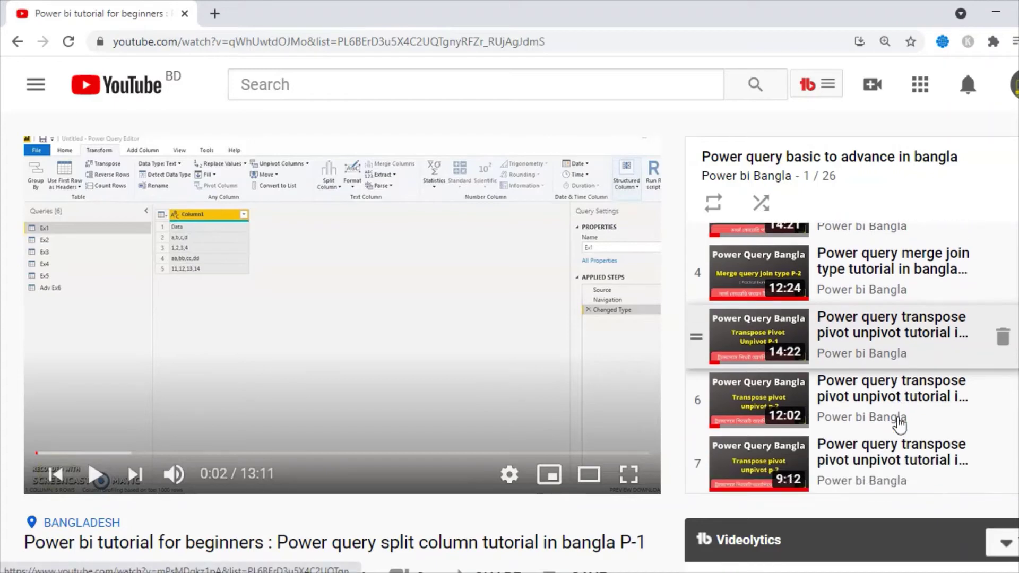
scroll(899, 425, "down", 1)
scroll(899, 424, "down", 1)
scroll(900, 424, "down", 1)
scroll(899, 425, "down", 1)
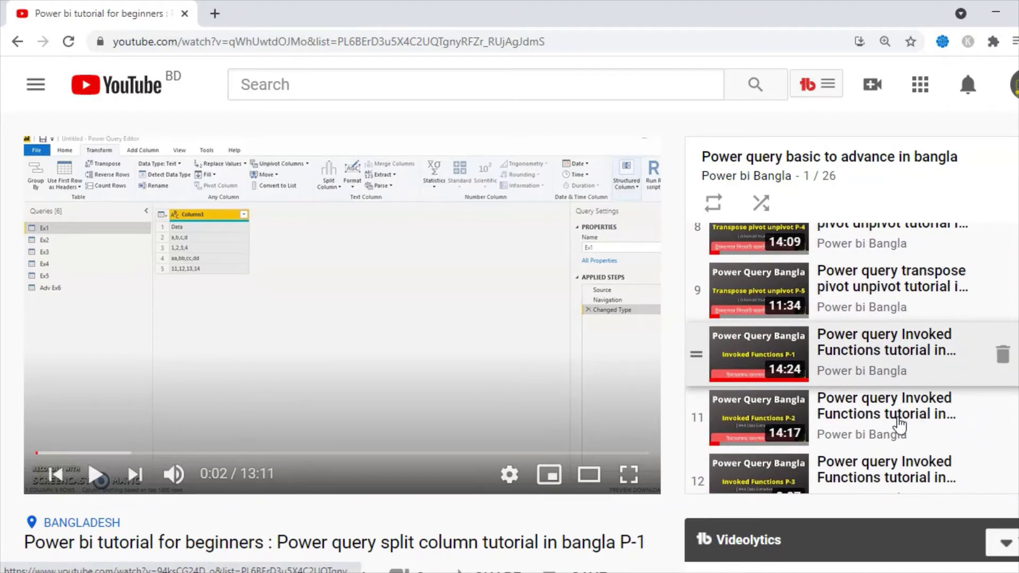
scroll(900, 425, "down", 1)
scroll(900, 424, "down", 1)
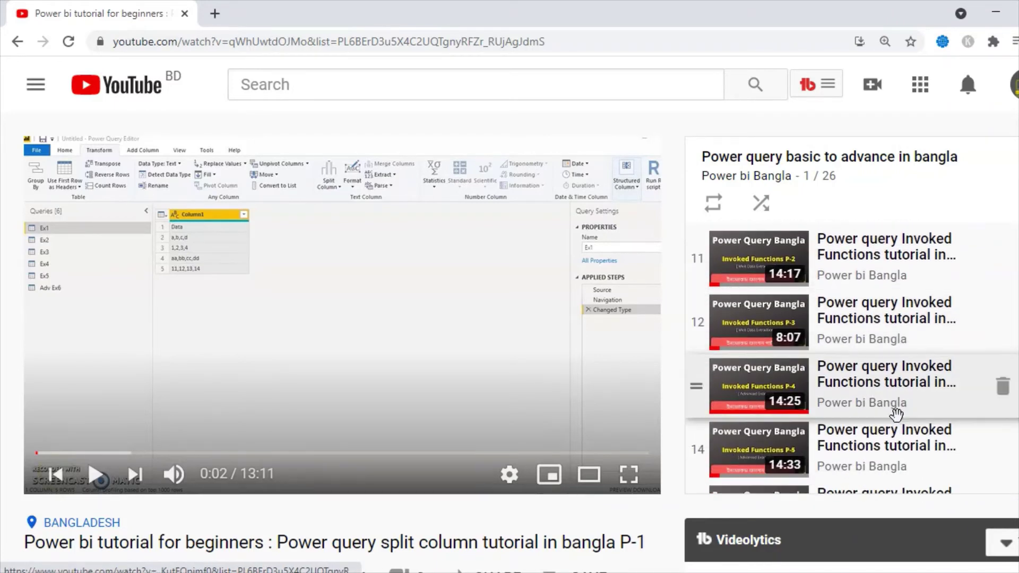
scroll(901, 422, "down", 1)
scroll(901, 421, "down", 1)
scroll(900, 421, "down", 1)
scroll(900, 421, "down", 1)
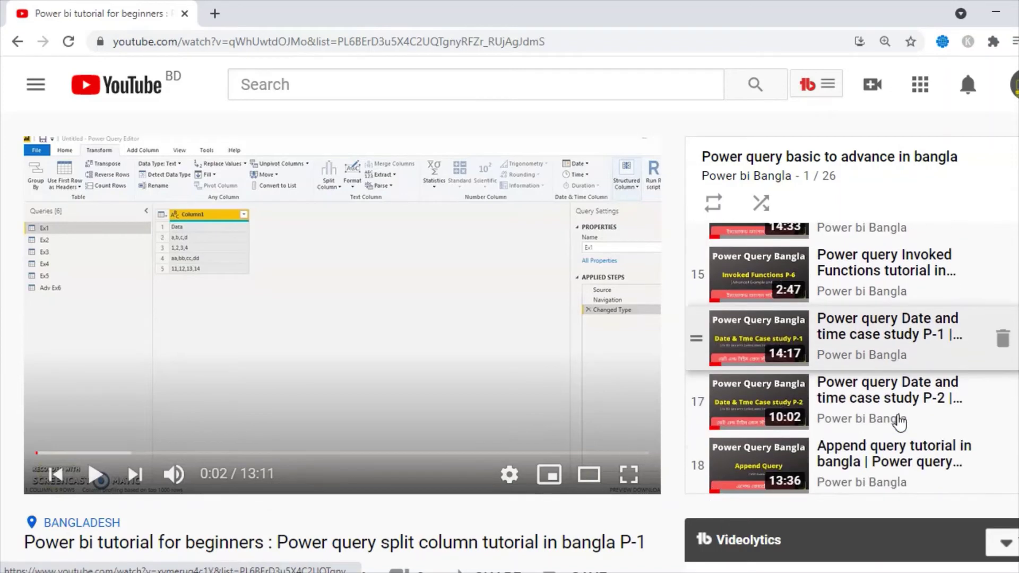
scroll(900, 421, "down", 1)
scroll(900, 421, "down", 1)
scroll(899, 419, "down", 1)
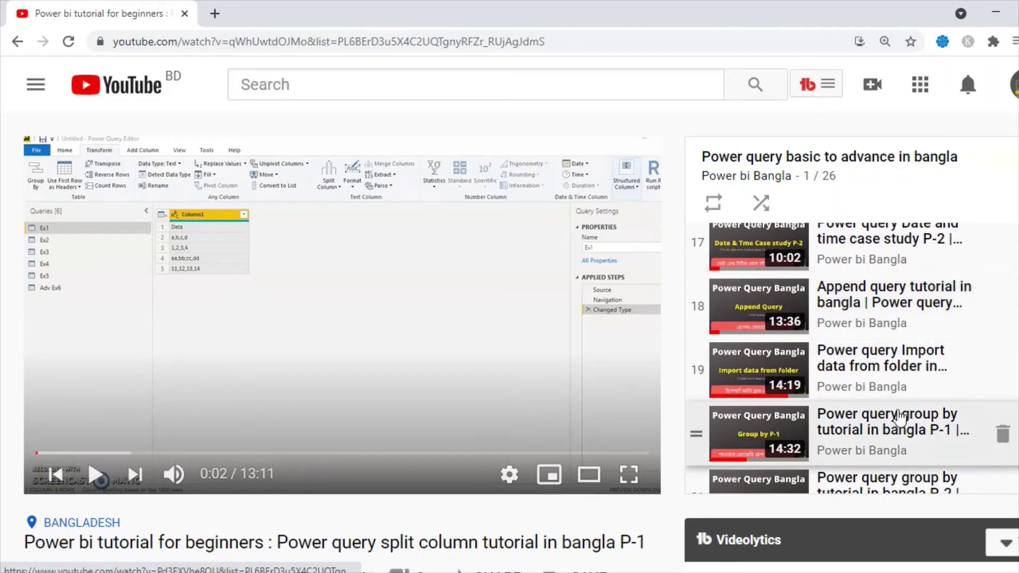
scroll(900, 418, "down", 1)
scroll(850, 382, "down", 3)
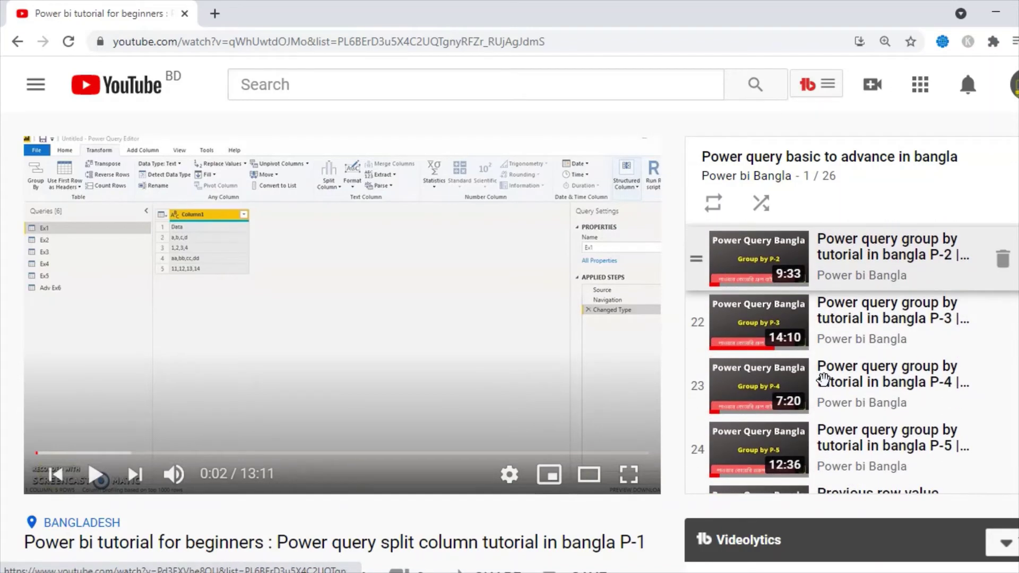
scroll(873, 385, "down", 1)
scroll(871, 387, "down", 1)
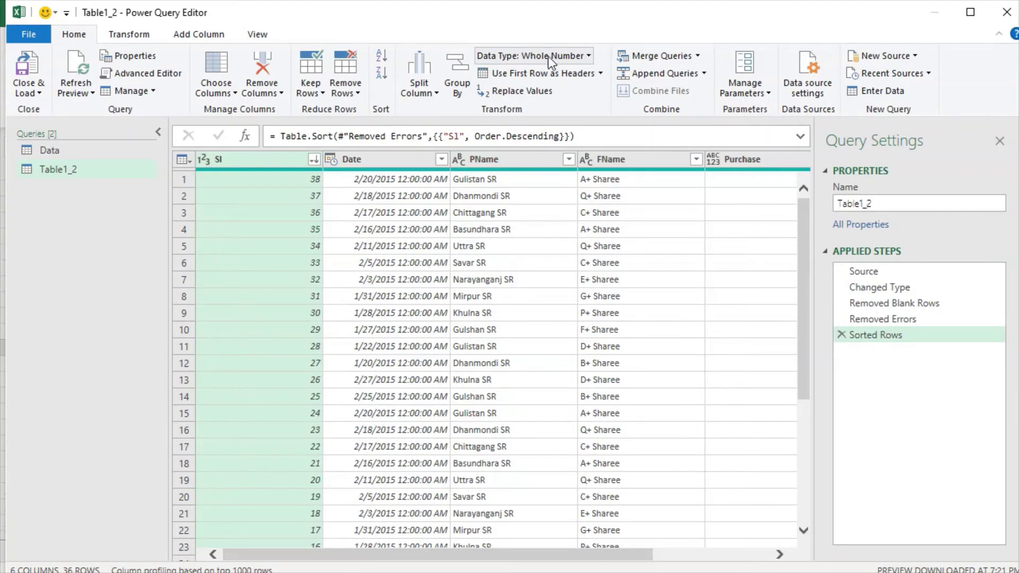
Change the Date column's type to Date so its values show without times.
left_click(587, 55)
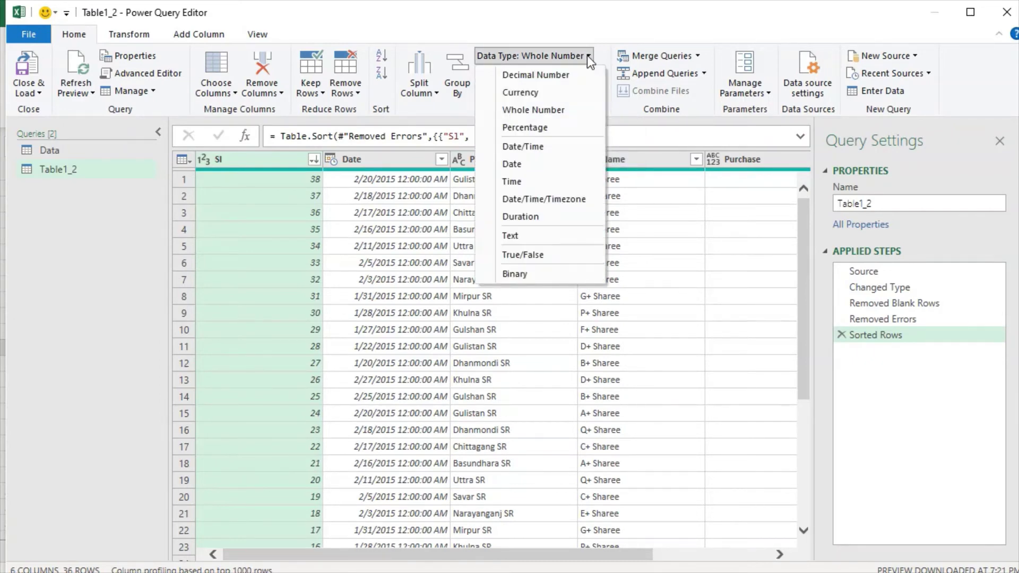
left_click(616, 426)
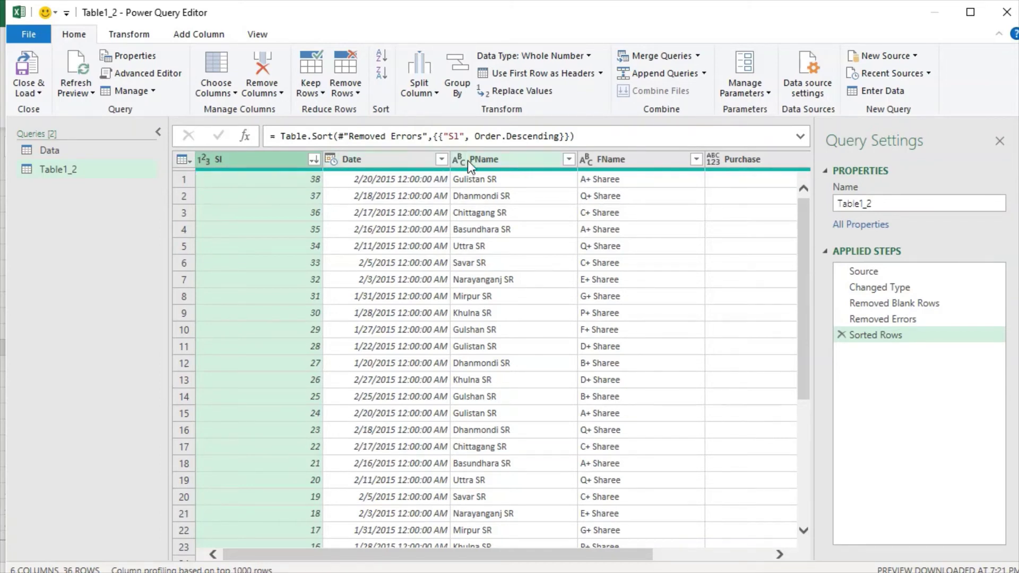
left_click(205, 158)
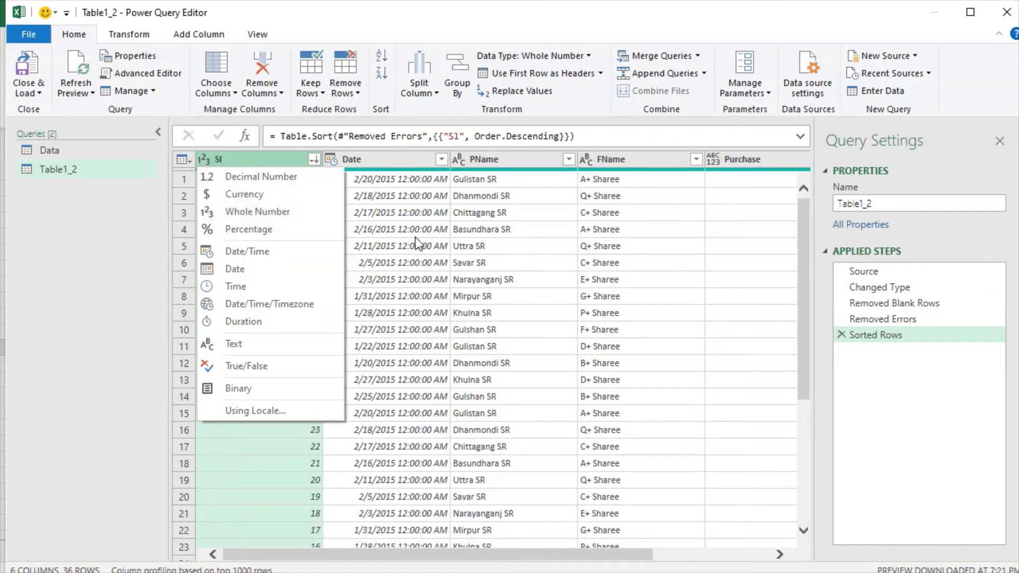
left_click(457, 245)
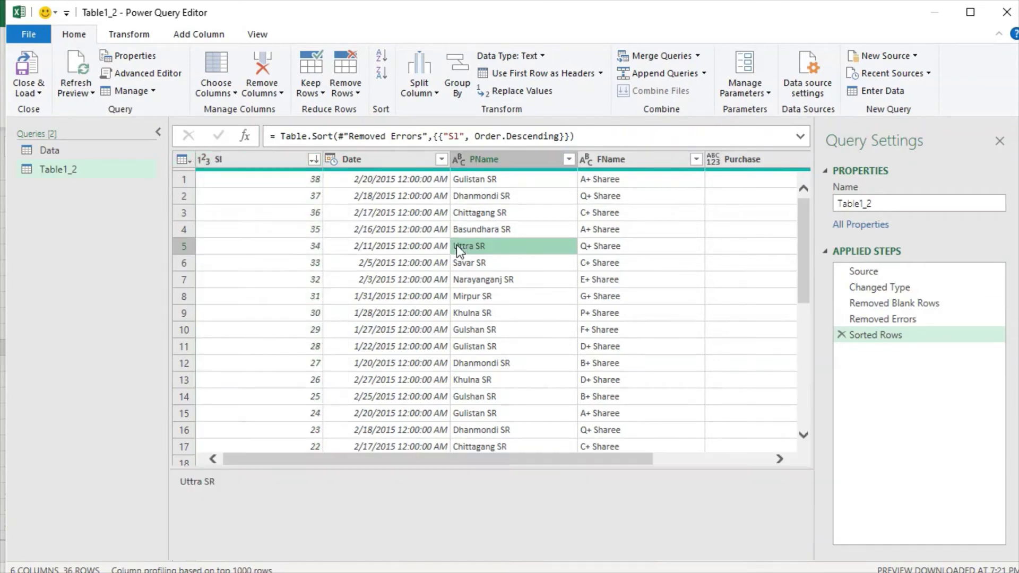
left_click(330, 158)
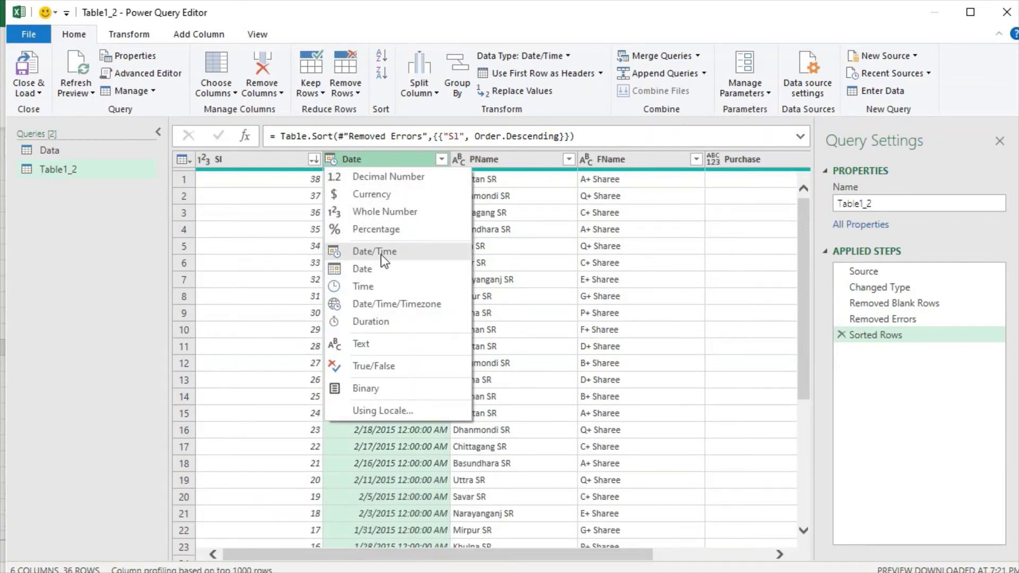
left_click(600, 329)
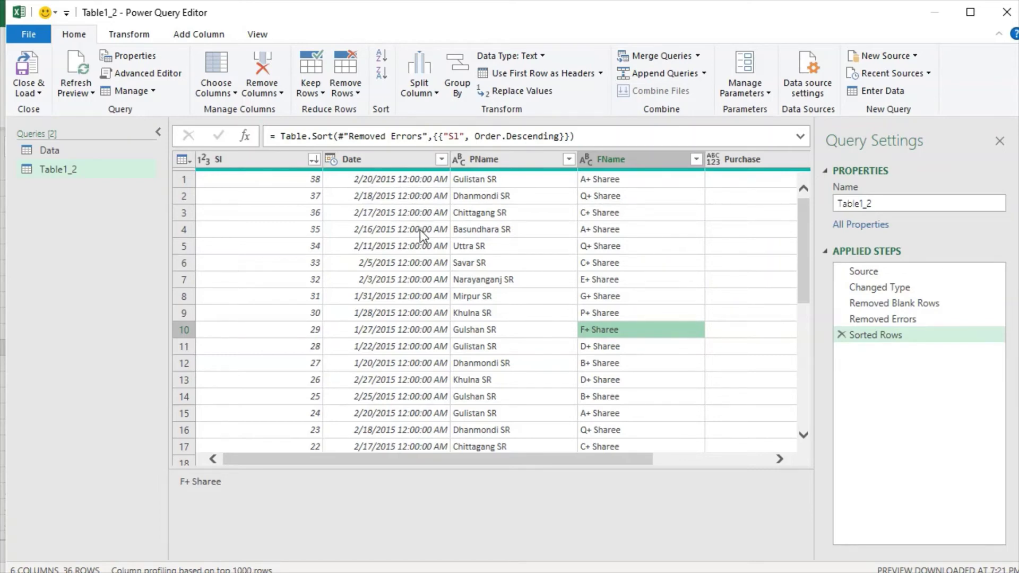
left_click(330, 155)
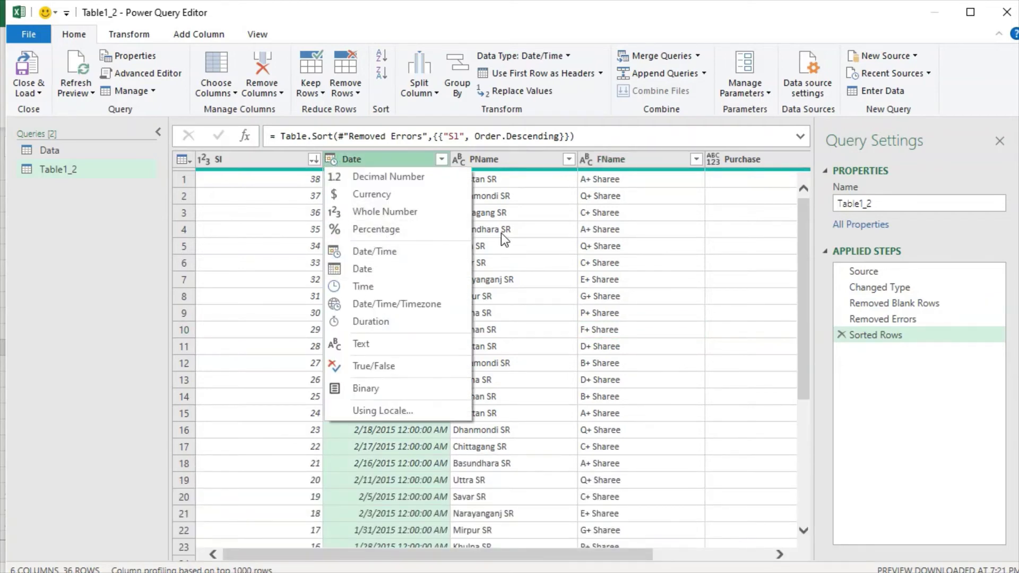
left_click(501, 232)
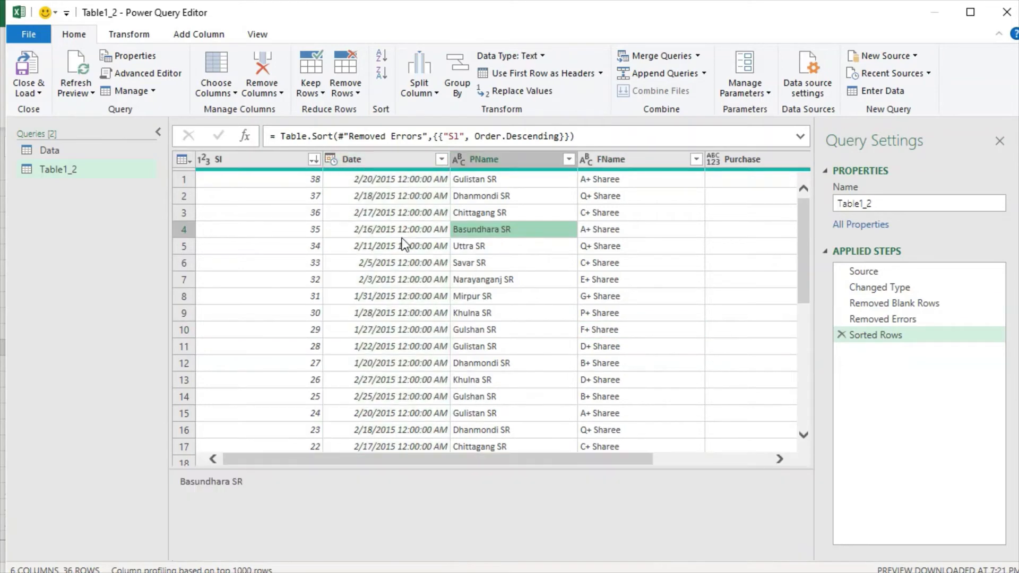
left_click(332, 159)
left_click(366, 267)
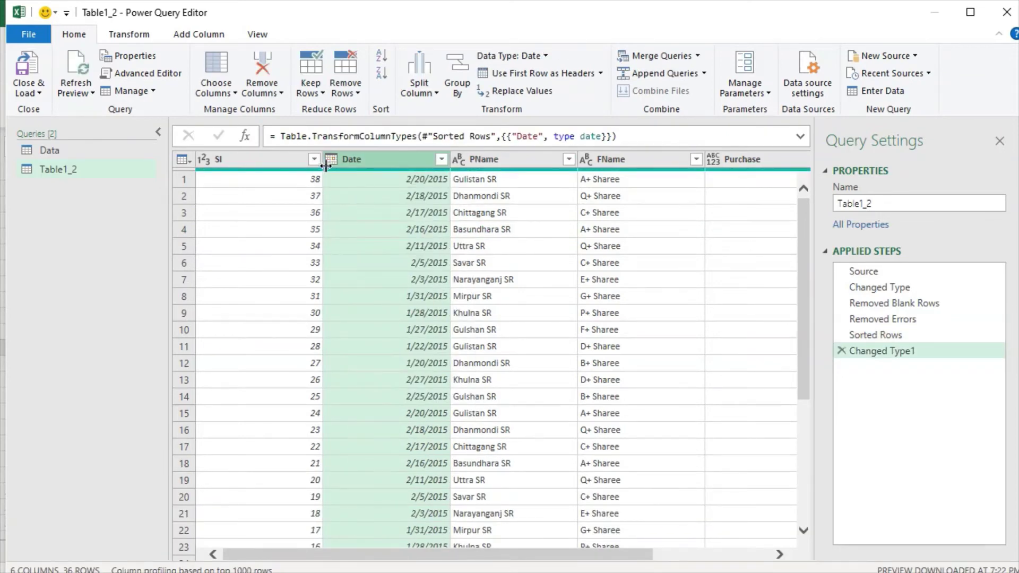
Check PName's data type choices and select the PName and FName columns.
left_click(500, 160)
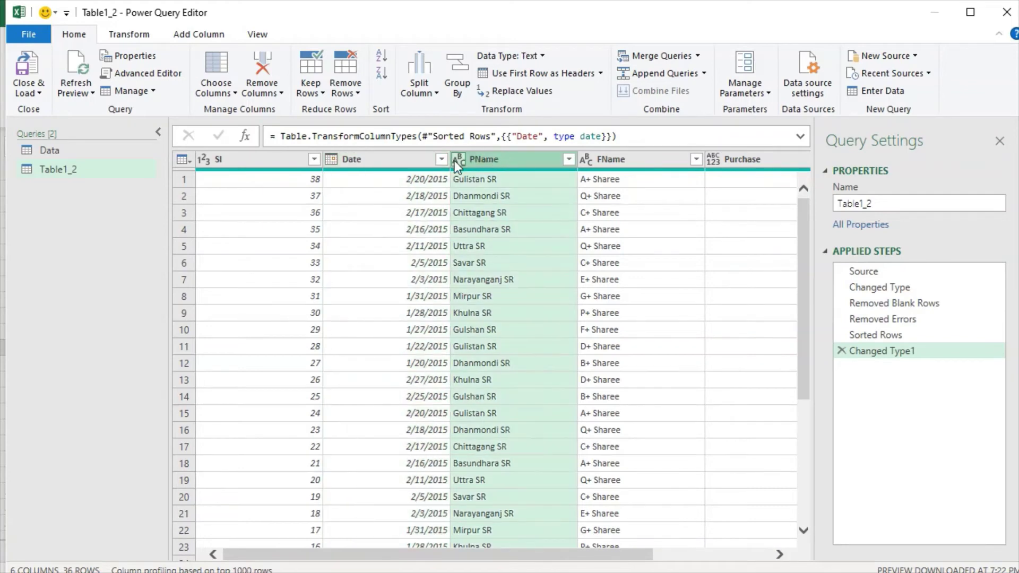
left_click(458, 160)
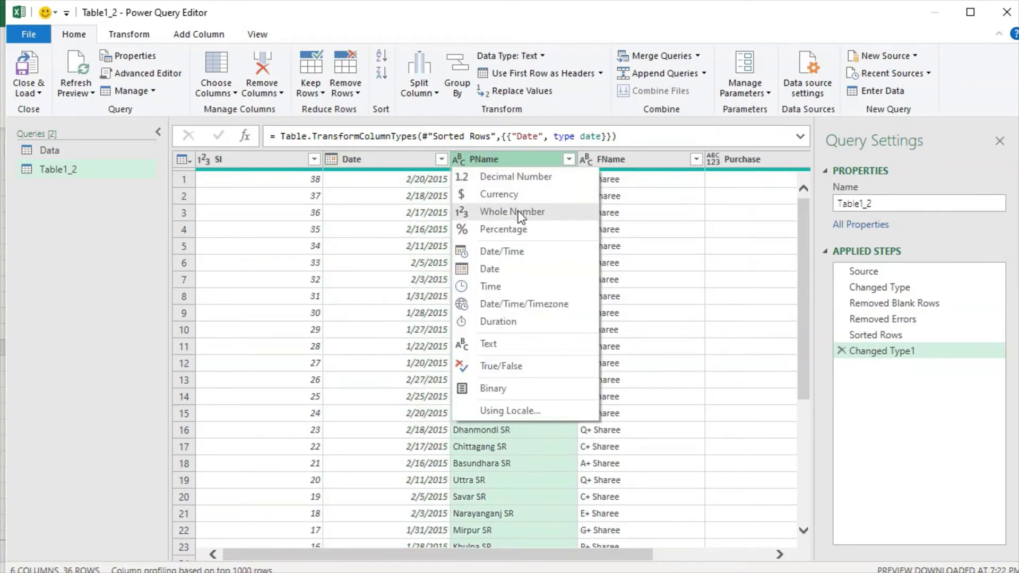
left_click(711, 314)
left_click(465, 158)
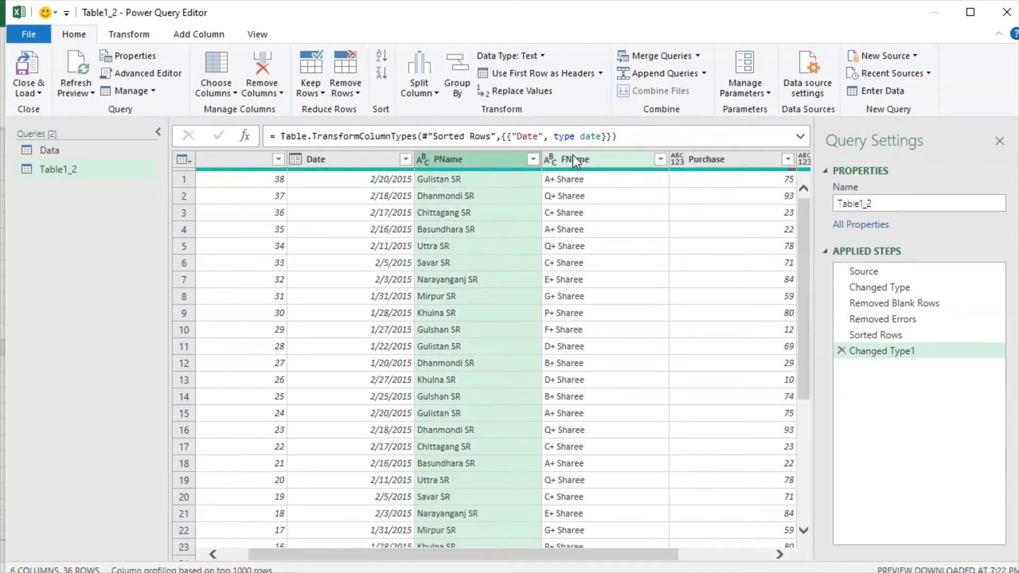
left_click(591, 161)
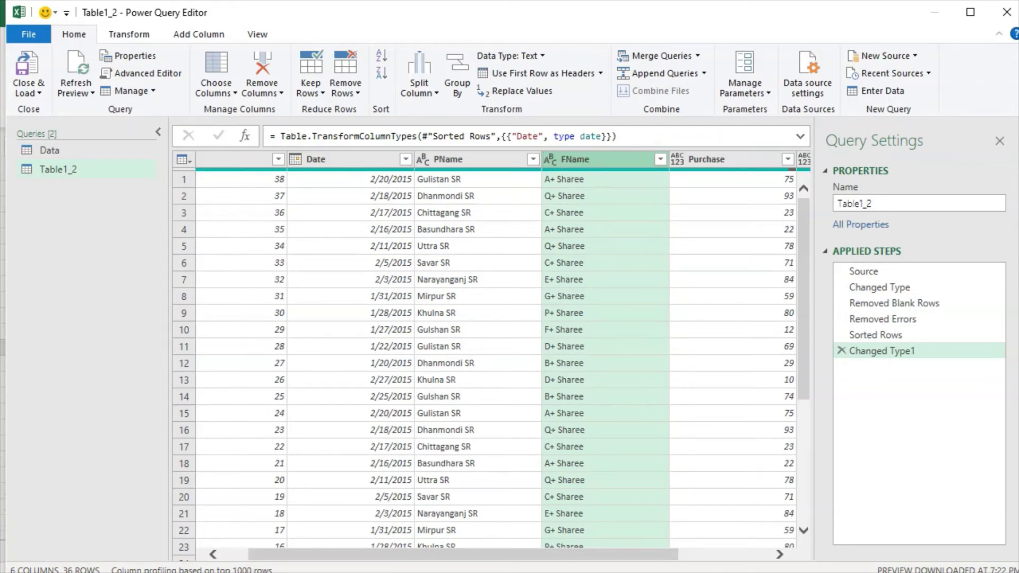
Delete the original Changed Type step, confirming in the Delete Step dialog.
left_click(843, 289)
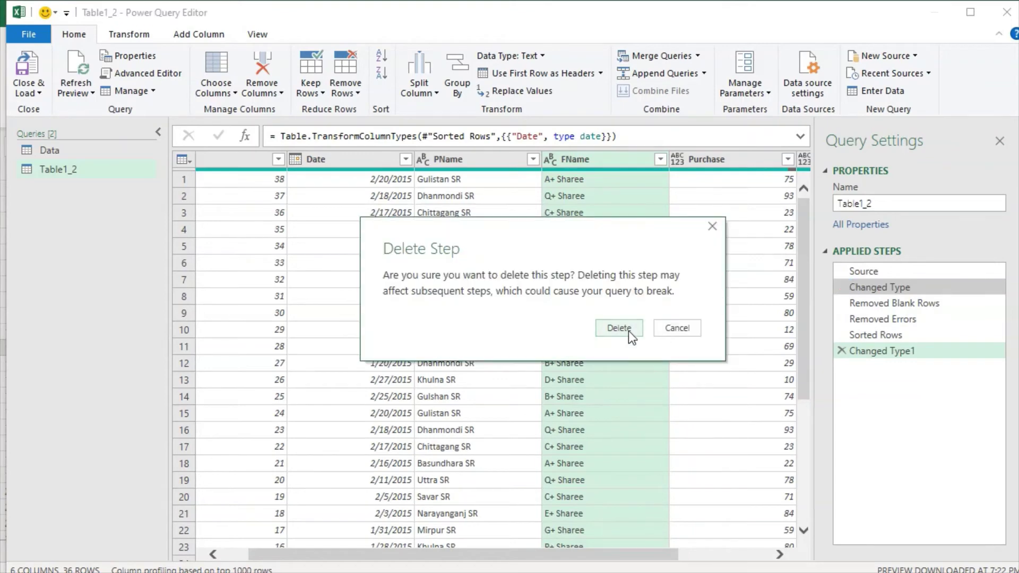
left_click(629, 330)
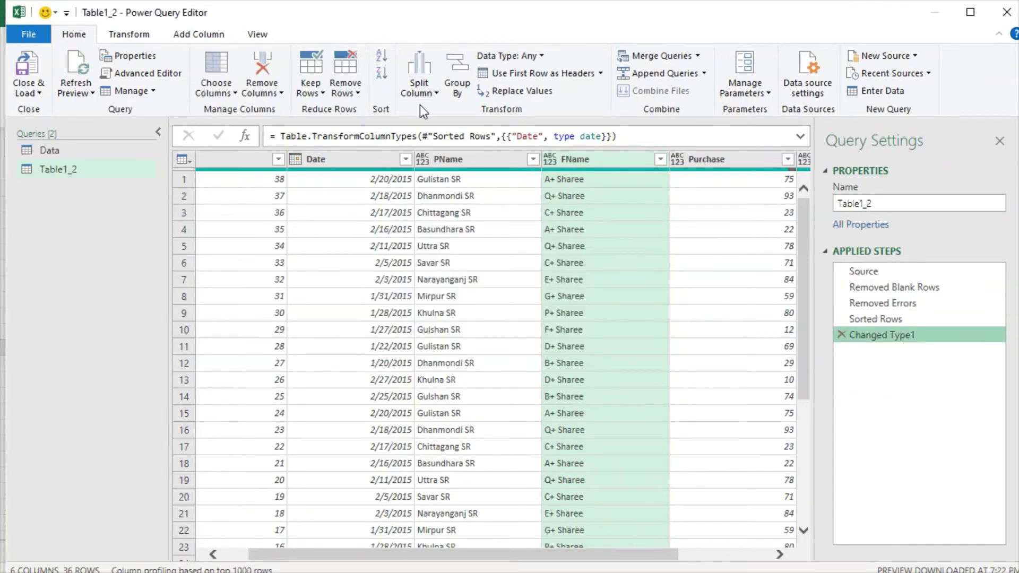
left_click(550, 160)
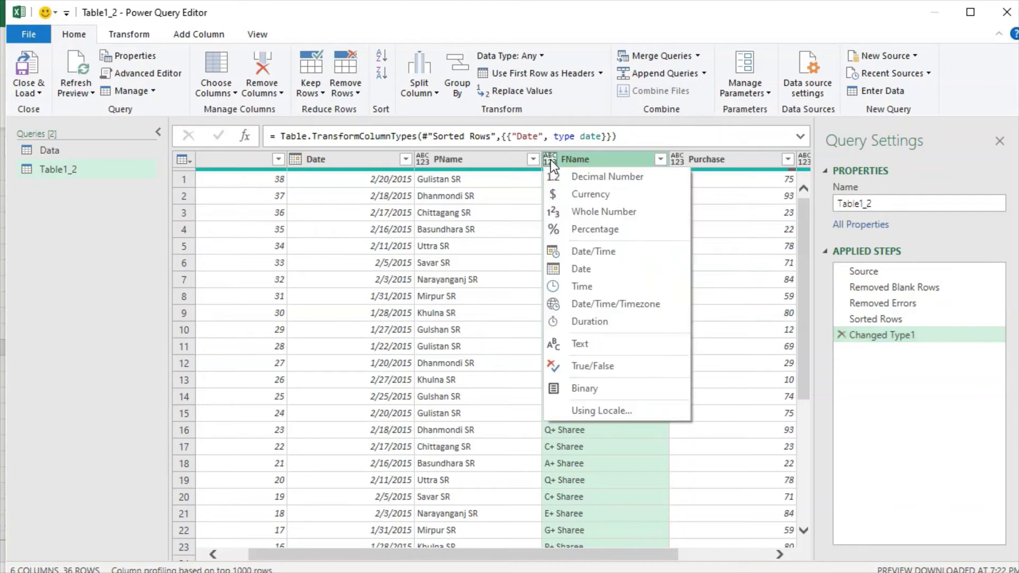
Type FName as Text and Purchase as Decimal Number, replacing Purchase's brief Currency setting.
left_click(603, 351)
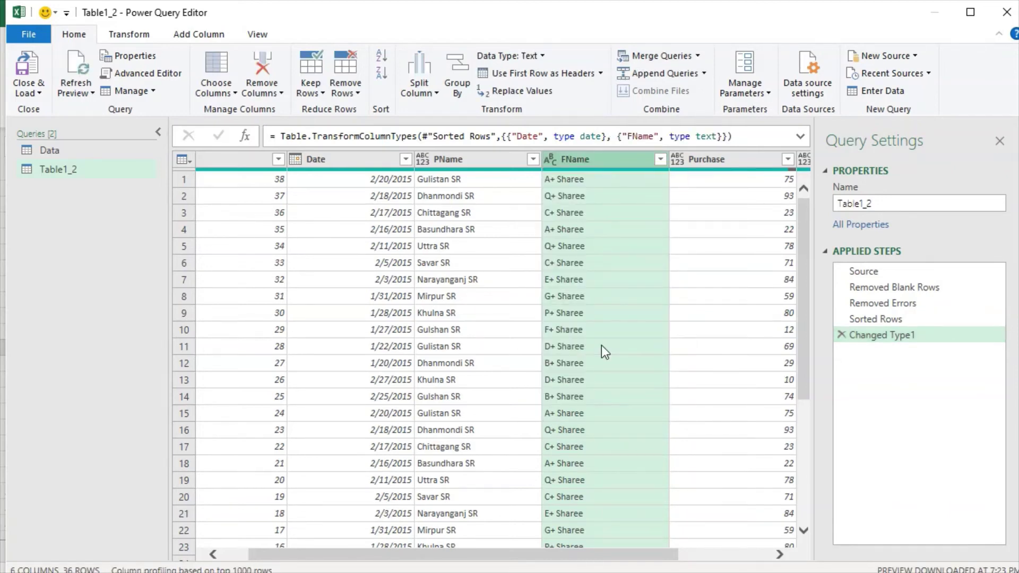
scroll(556, 553, "right", 3)
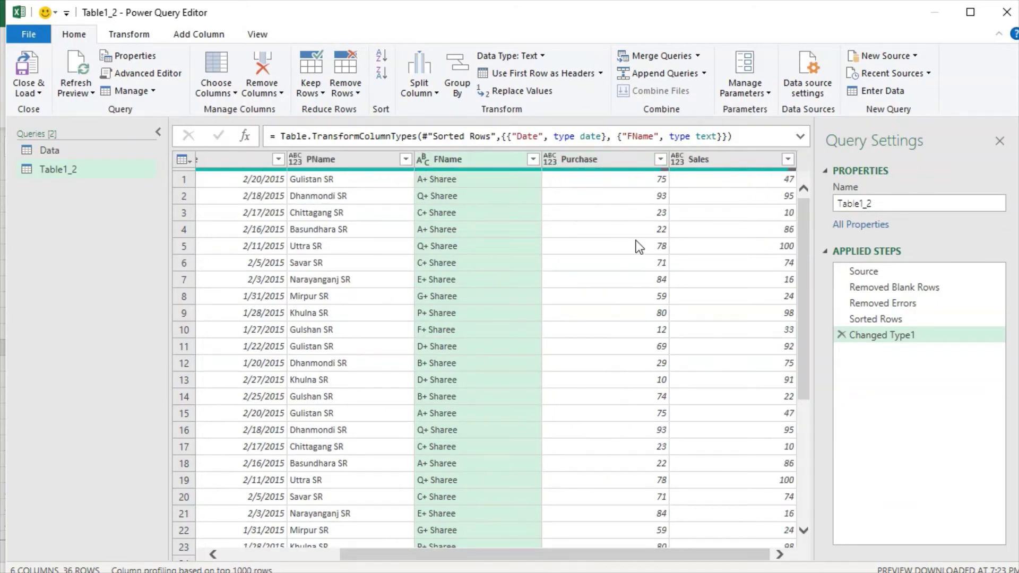
left_click(550, 159)
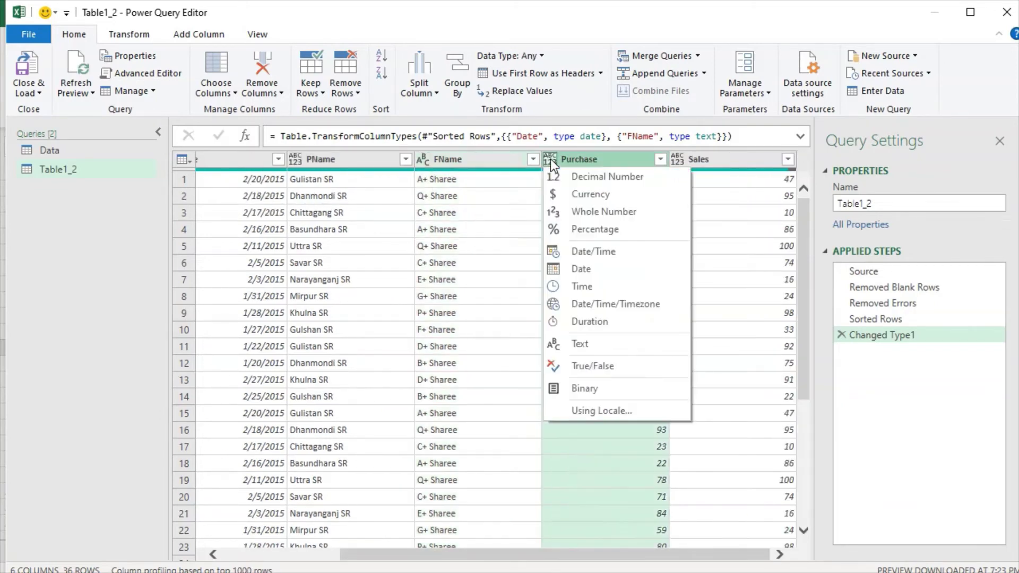
left_click(605, 195)
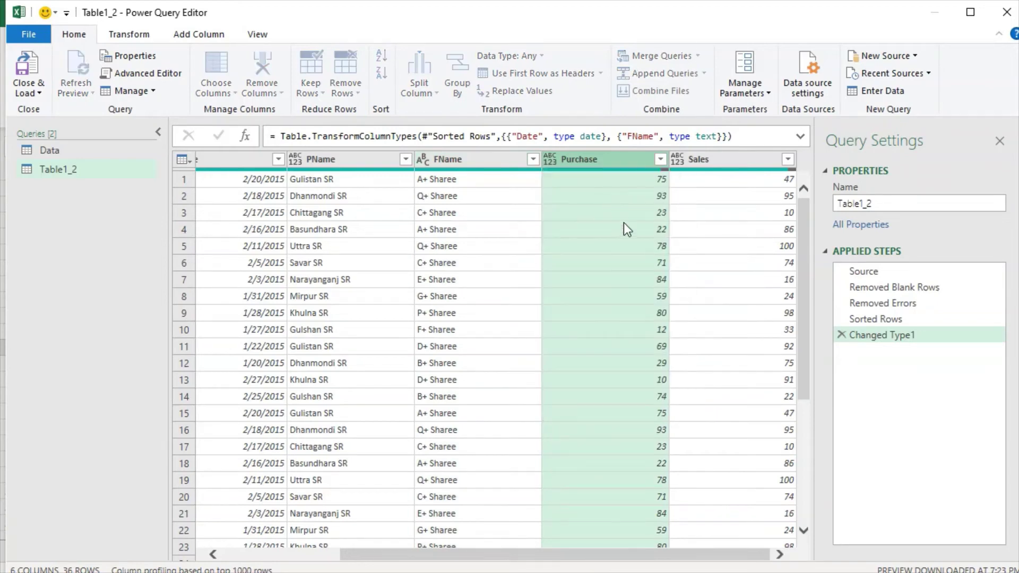
left_click(565, 159)
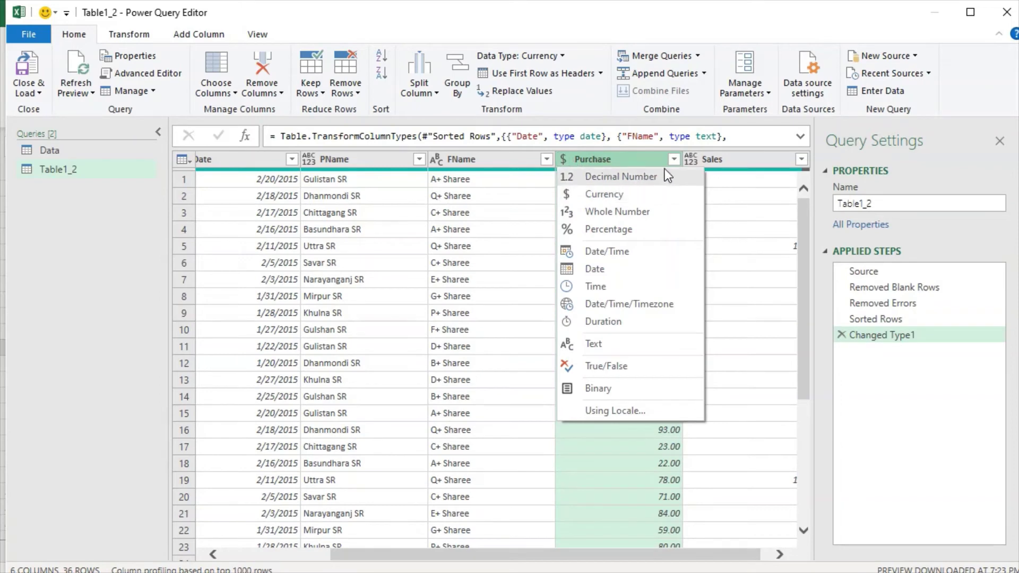
left_click(633, 181)
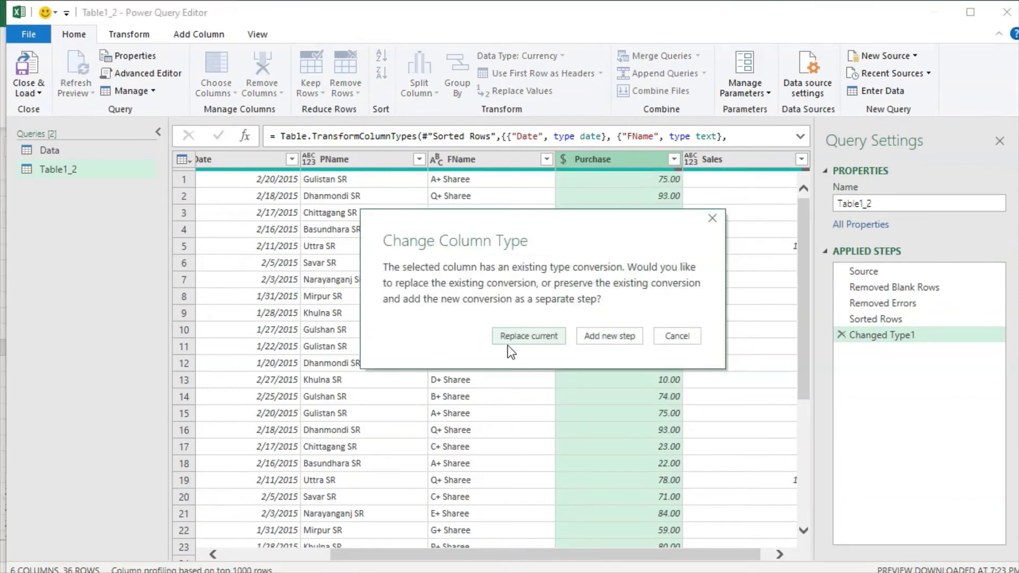
left_click(532, 337)
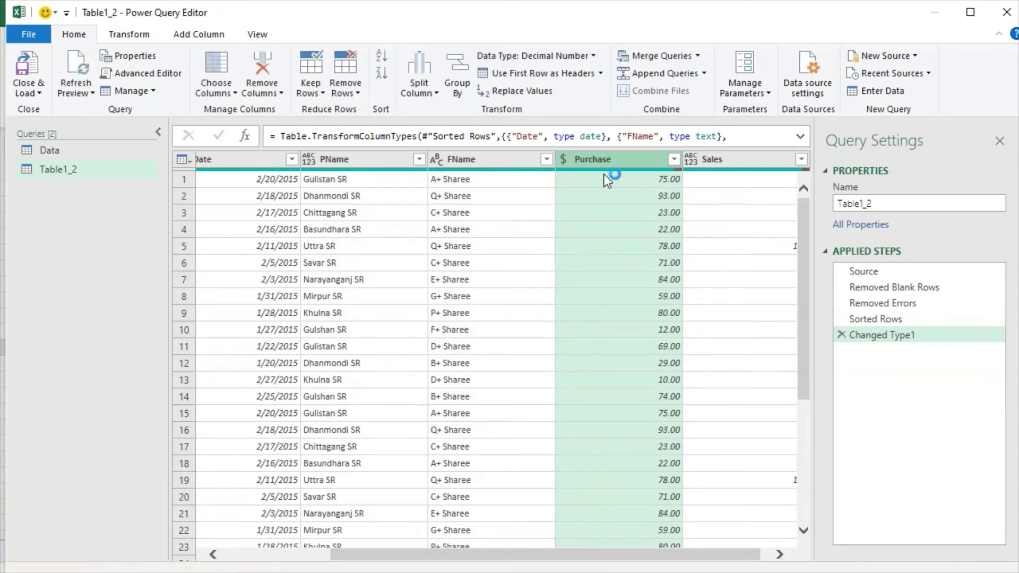
Inspect the Purchase value 78 in row 19 and shrink the value preview pane.
left_click(564, 160)
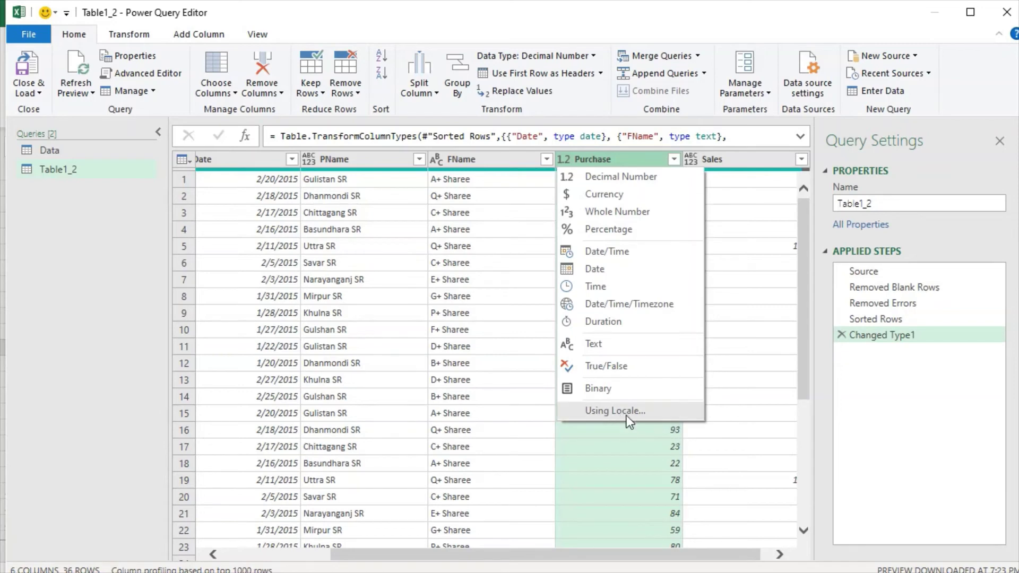
left_click(611, 485)
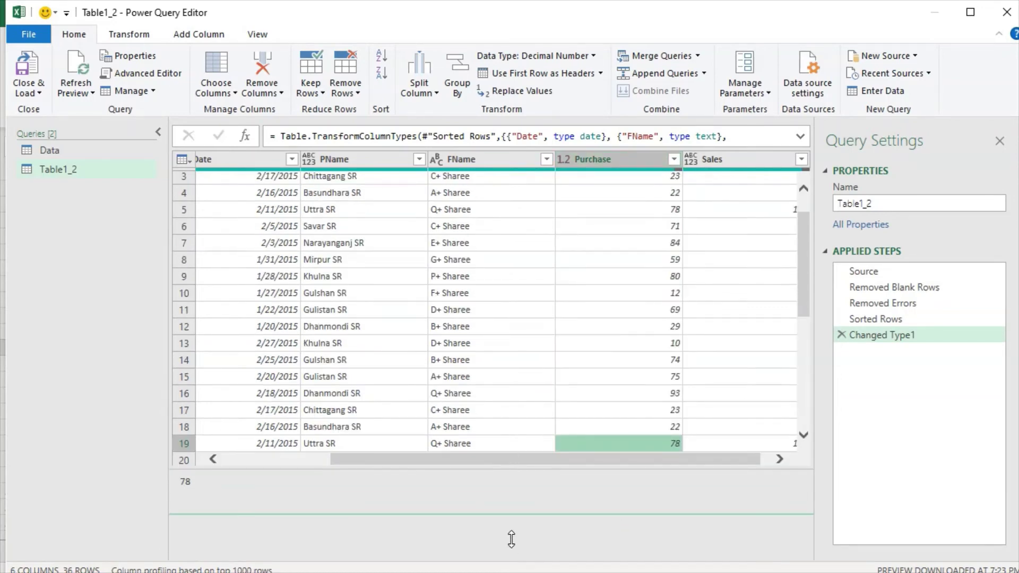
mouse_move(507, 470)
left_mouse_down()
mouse_move(509, 515)
mouse_move(243, 480)
left_mouse_up()
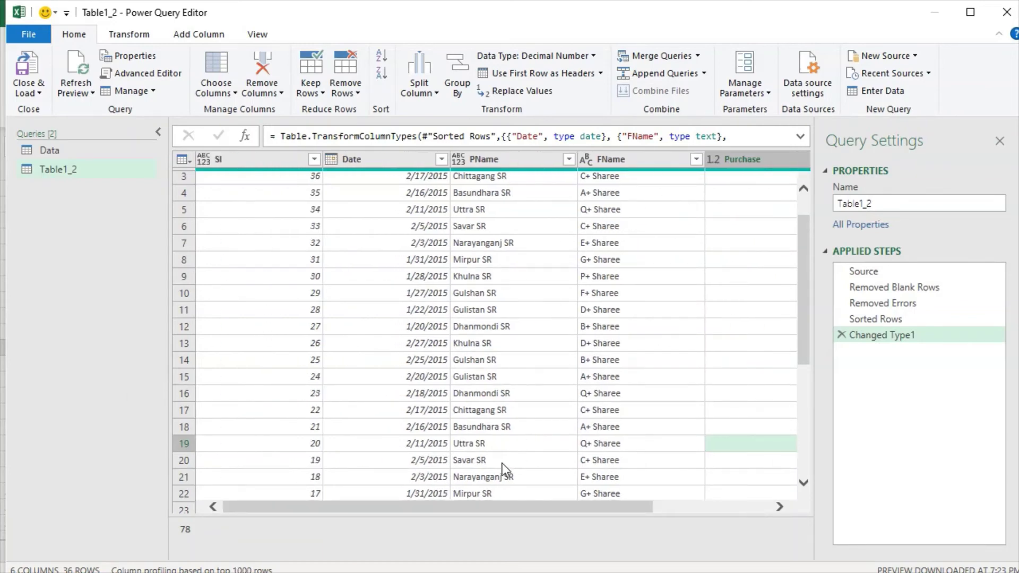
left_click_drag(476, 508, 701, 508)
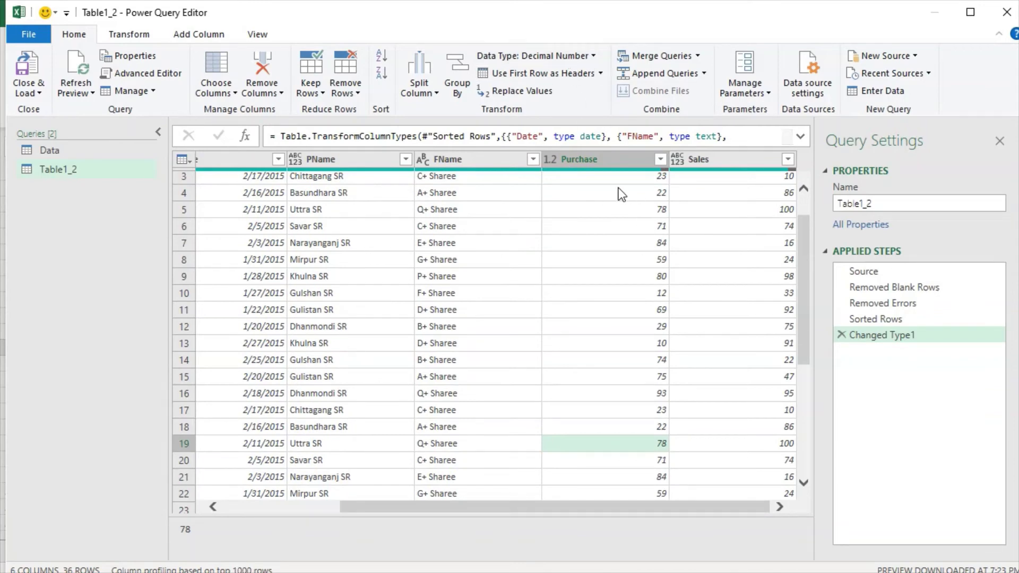
Change the Purchase column to Text from Home's Data Type list, replacing the current conversion.
left_click(575, 161)
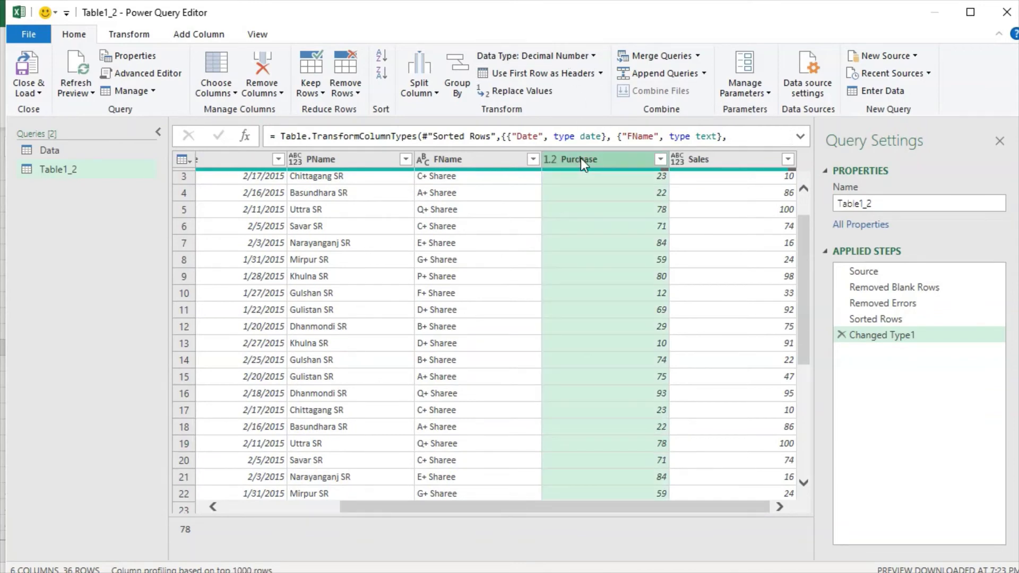
left_click(591, 55)
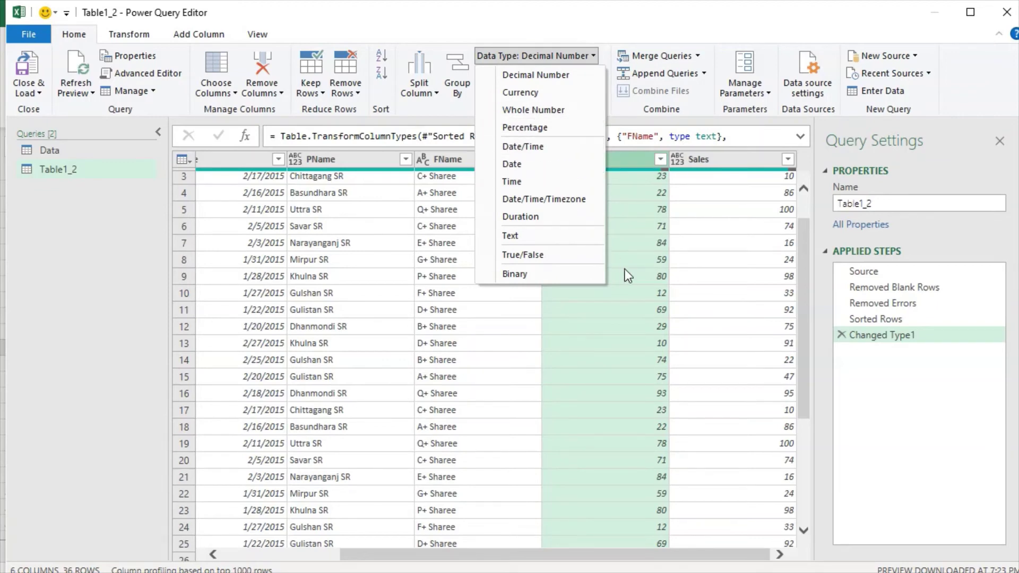
left_click(638, 160)
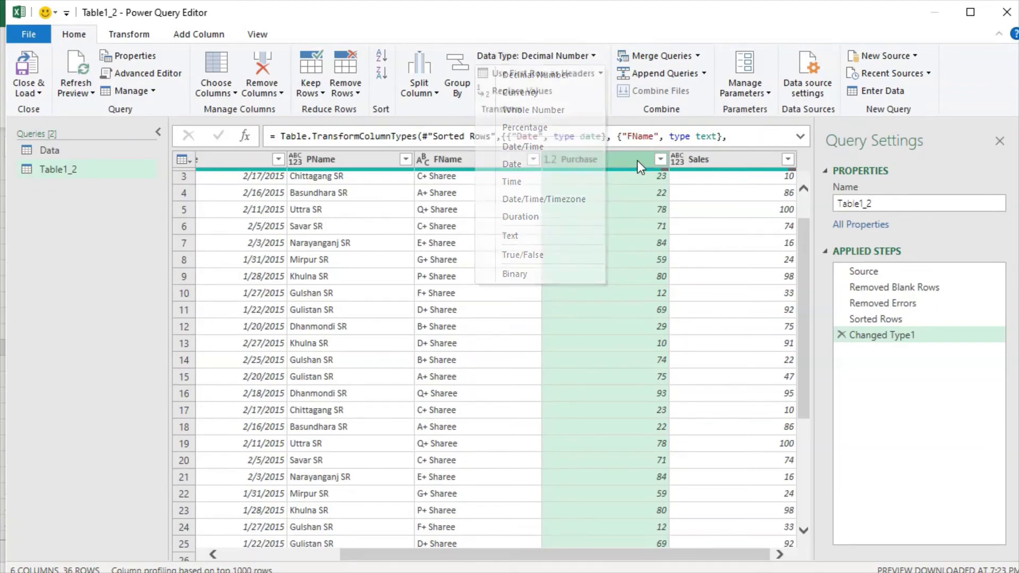
left_click(593, 55)
left_click(526, 236)
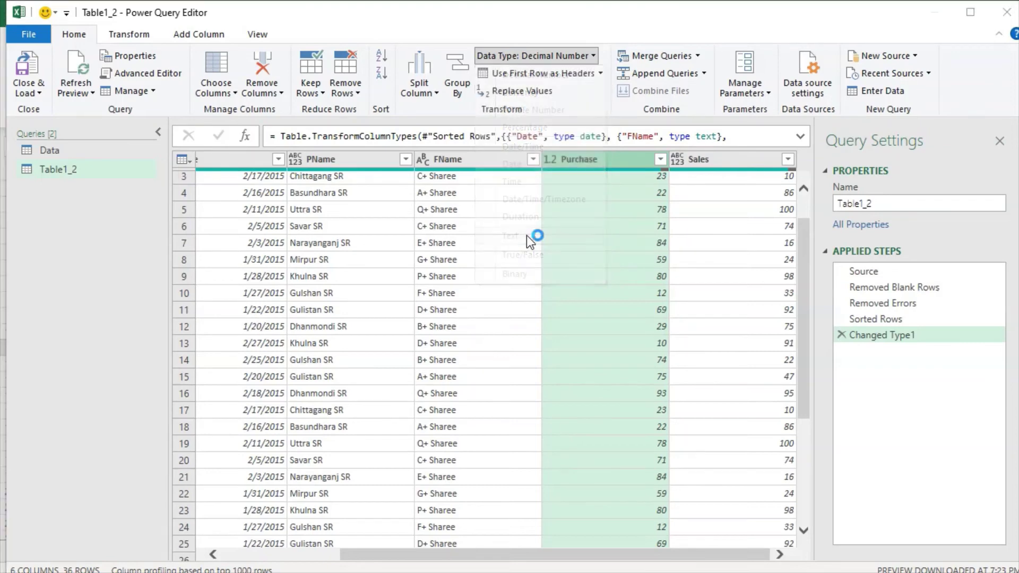
left_click(534, 335)
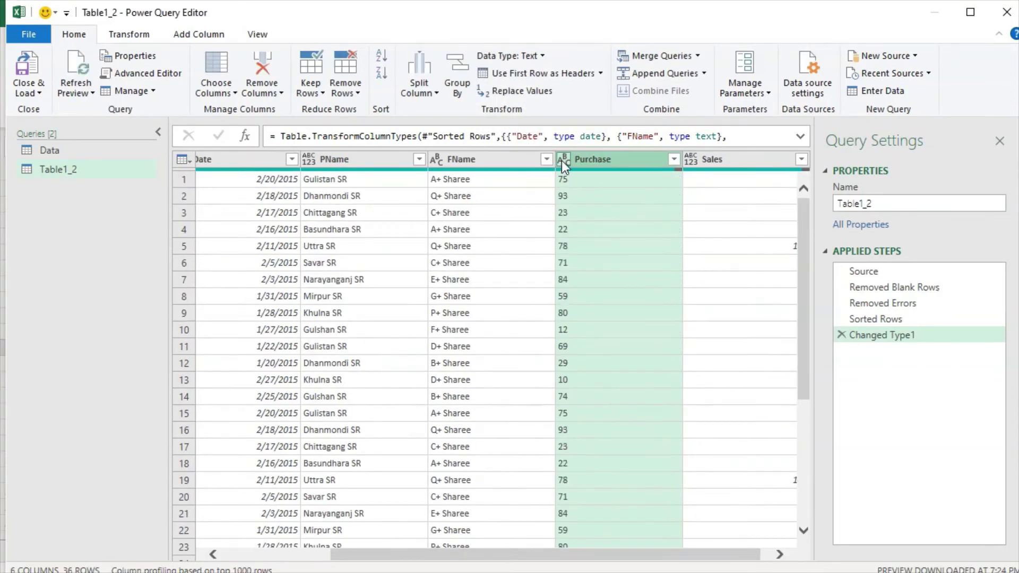
Switch Purchase to Whole Number, replacing its Text conversion, then select the FName column.
left_click(541, 55)
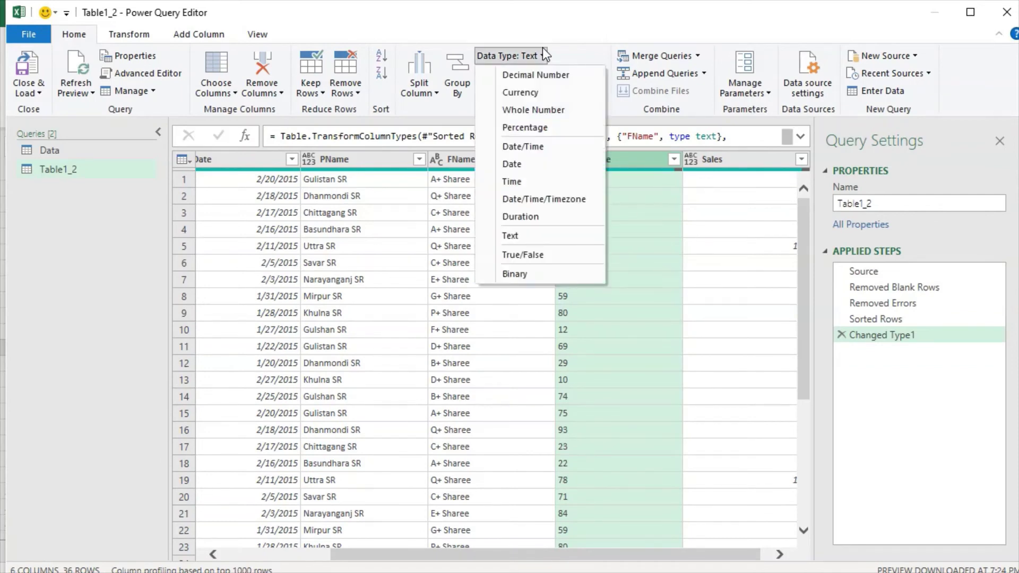
left_click(563, 109)
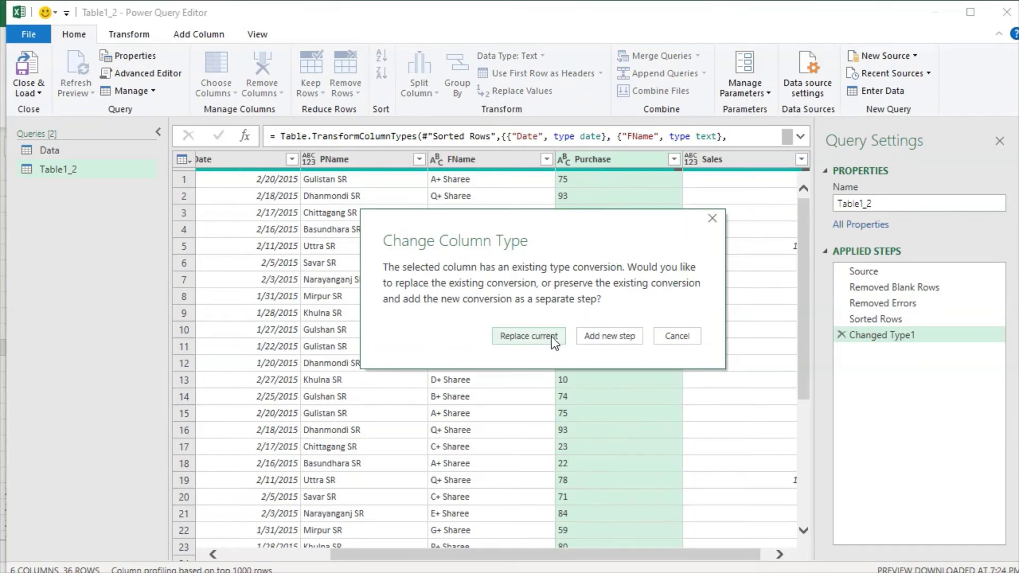
left_click(551, 339)
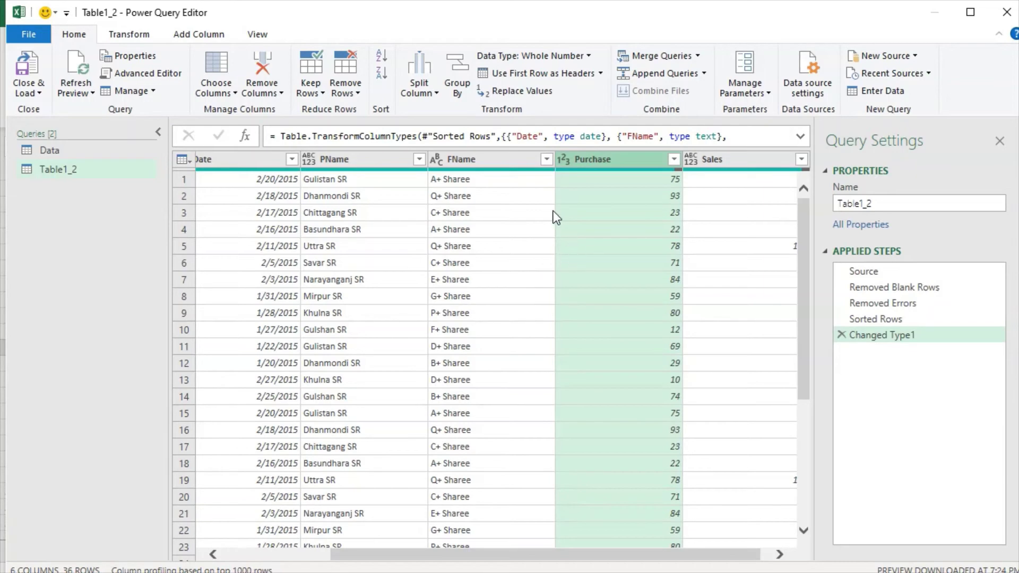
left_click(499, 158)
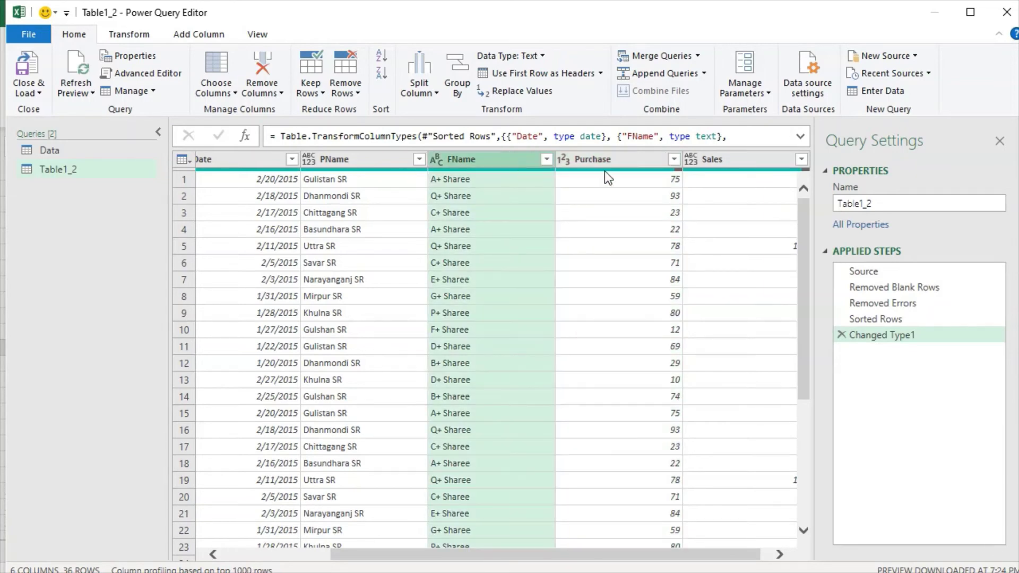
Demote the Table1_2 headers into row 1, renaming the columns Column1 through Column6.
left_click_drag(552, 557, 443, 555)
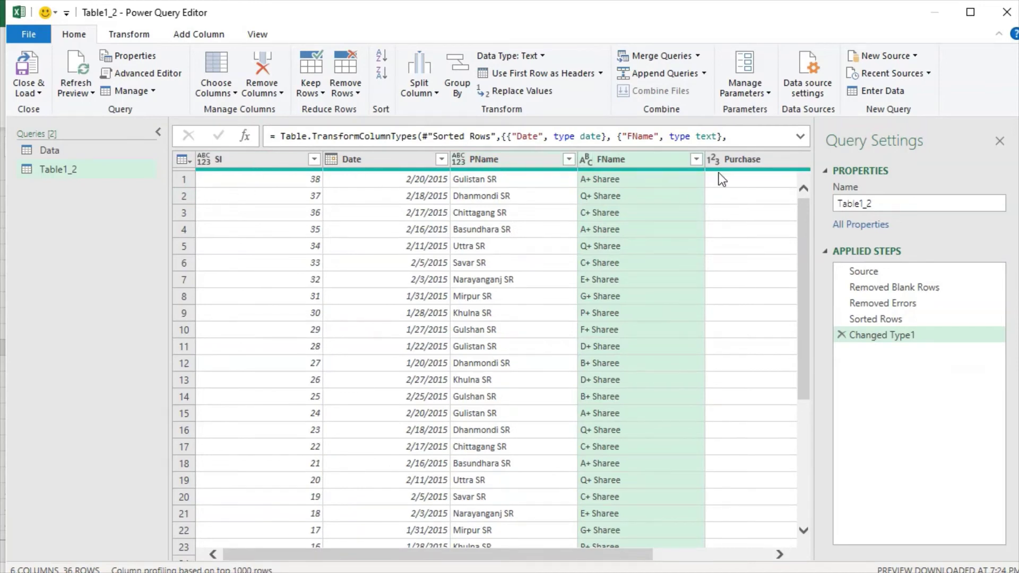
left_click_drag(560, 555, 721, 550)
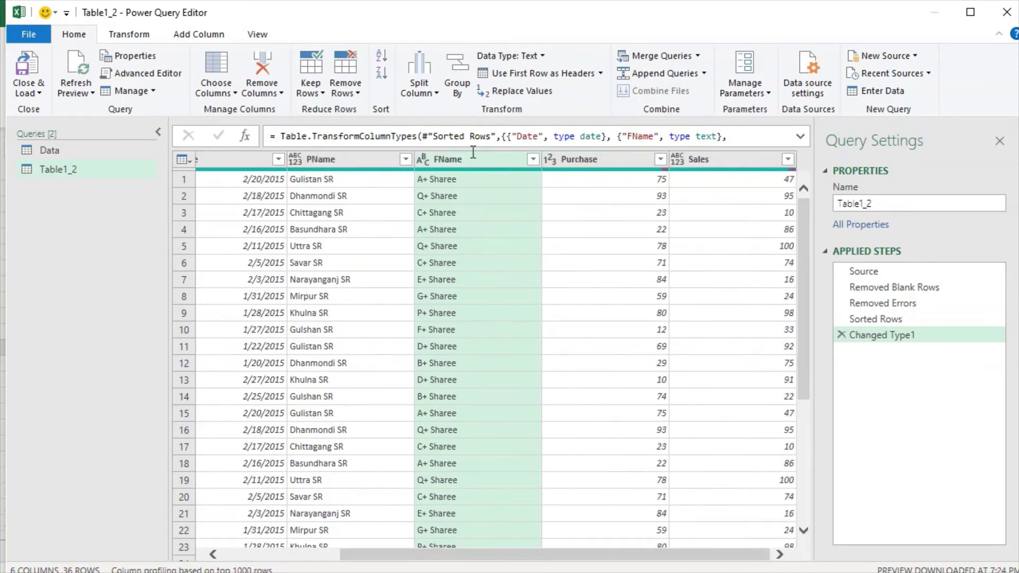
left_click(599, 73)
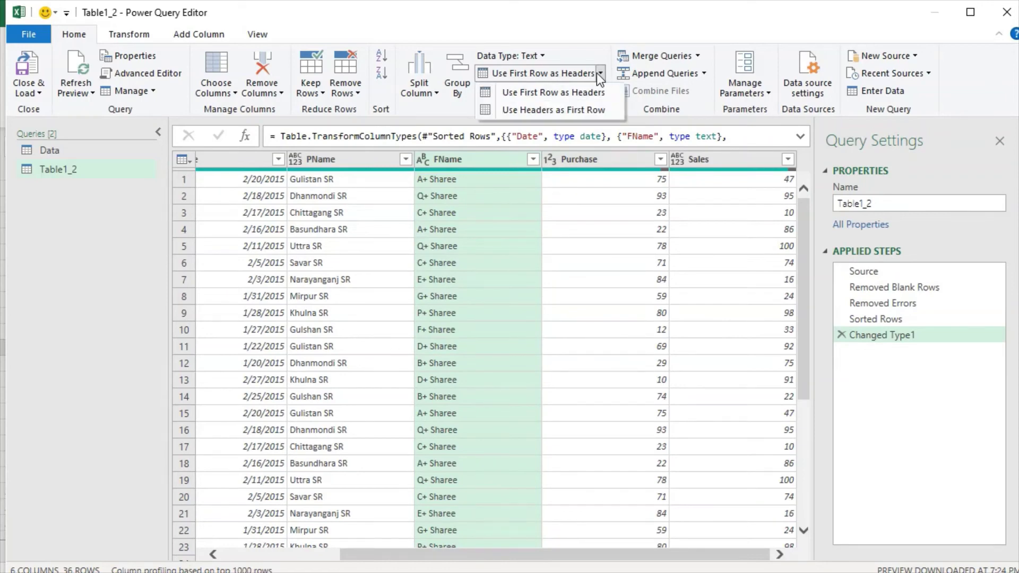
left_click(534, 108)
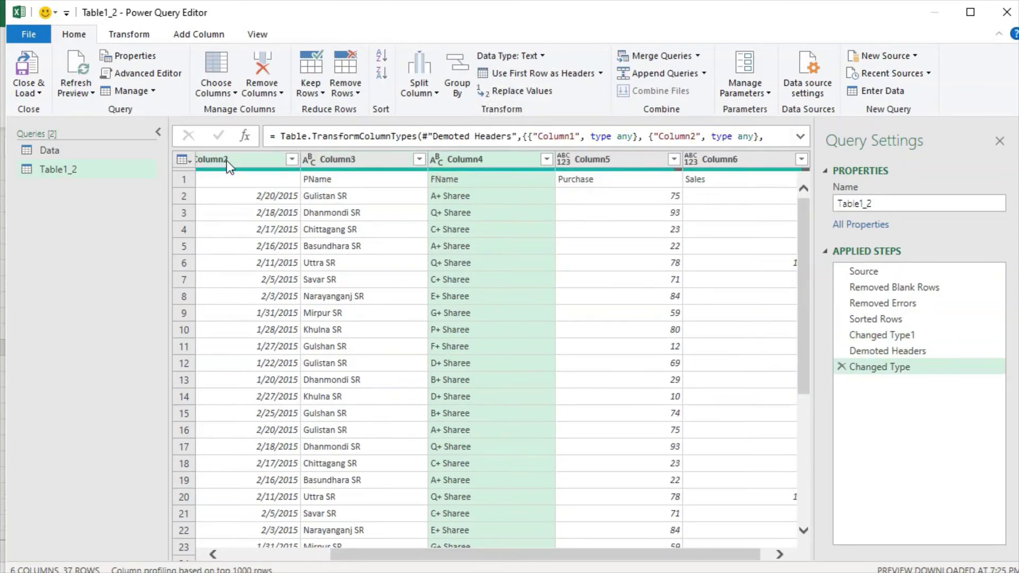
left_click_drag(446, 555, 339, 556)
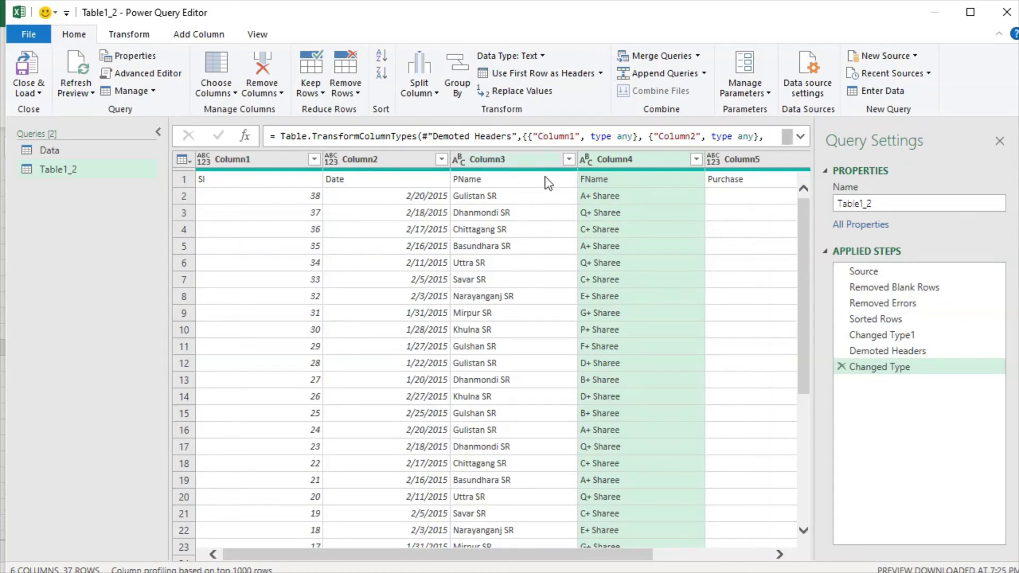
Promote the first row (Sl, Date, PName, FName, Purchase) of Table1_2 to column headers.
left_click(602, 74)
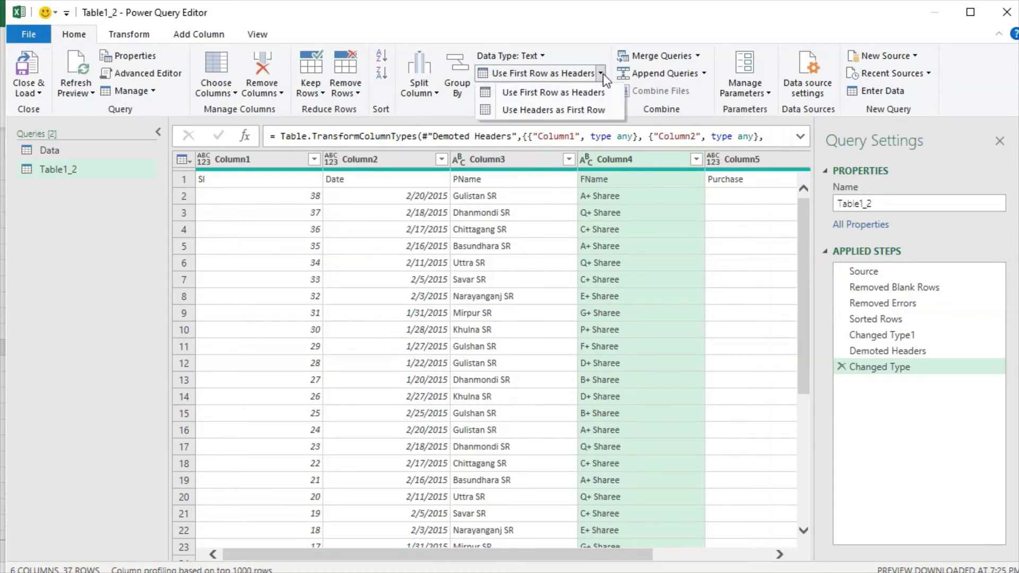
left_click(528, 94)
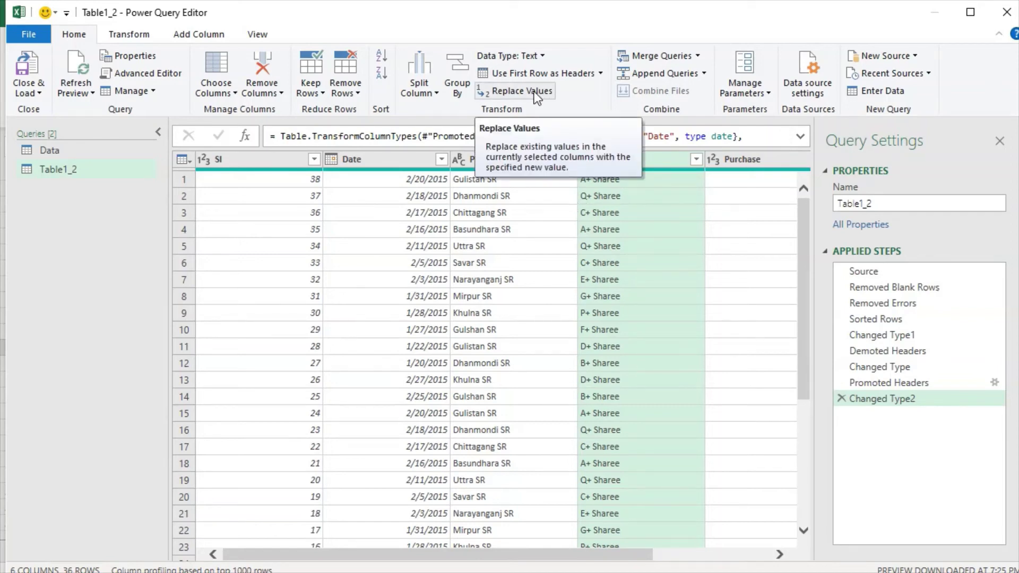
Delete the Changed Type2, Promoted Headers and Changed Type applied steps.
mouse_move(536, 555)
left_mouse_down()
mouse_move(570, 563)
mouse_move(667, 556)
left_mouse_up()
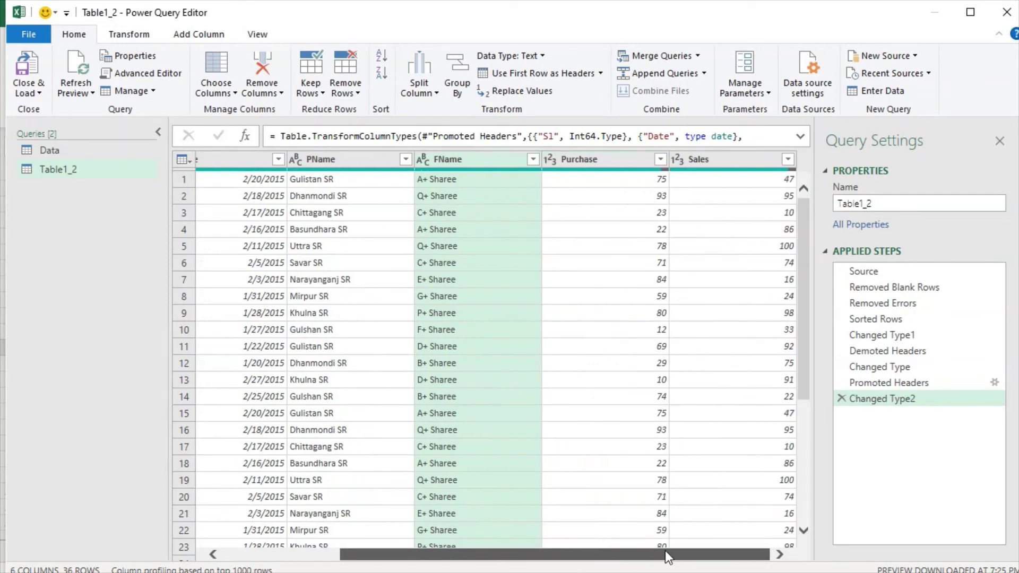
left_click(841, 399)
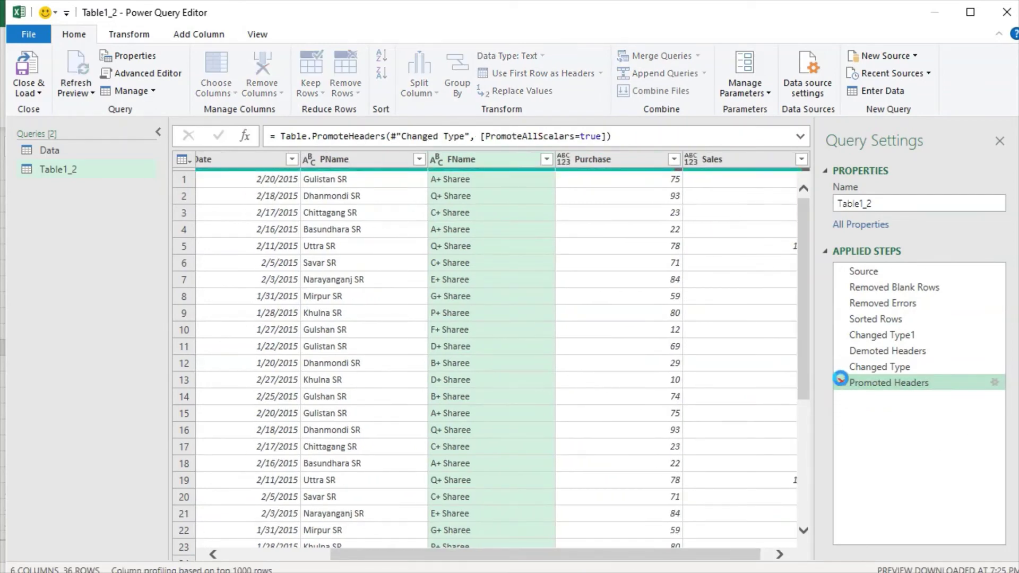
left_click(842, 383)
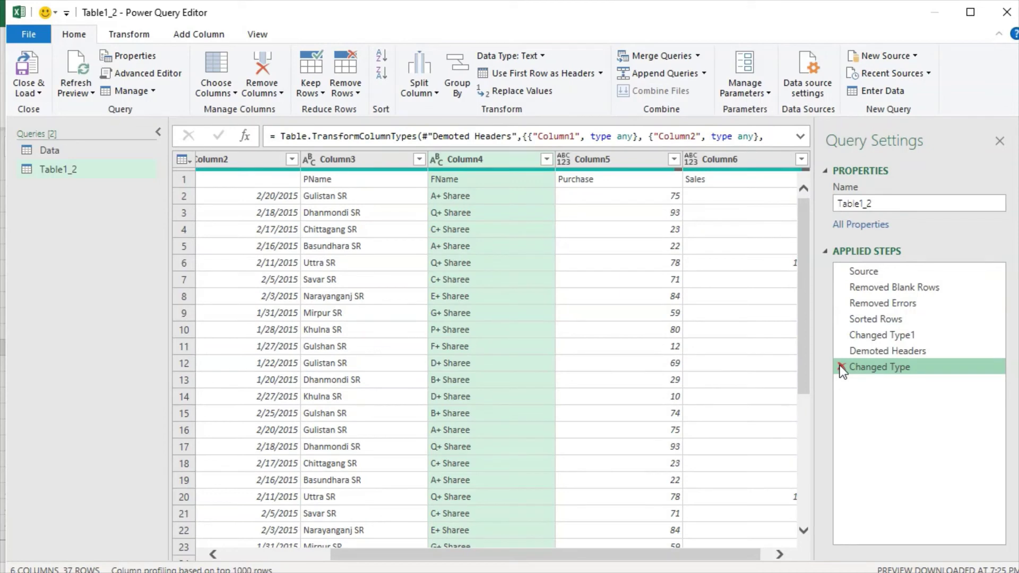
left_click(842, 367)
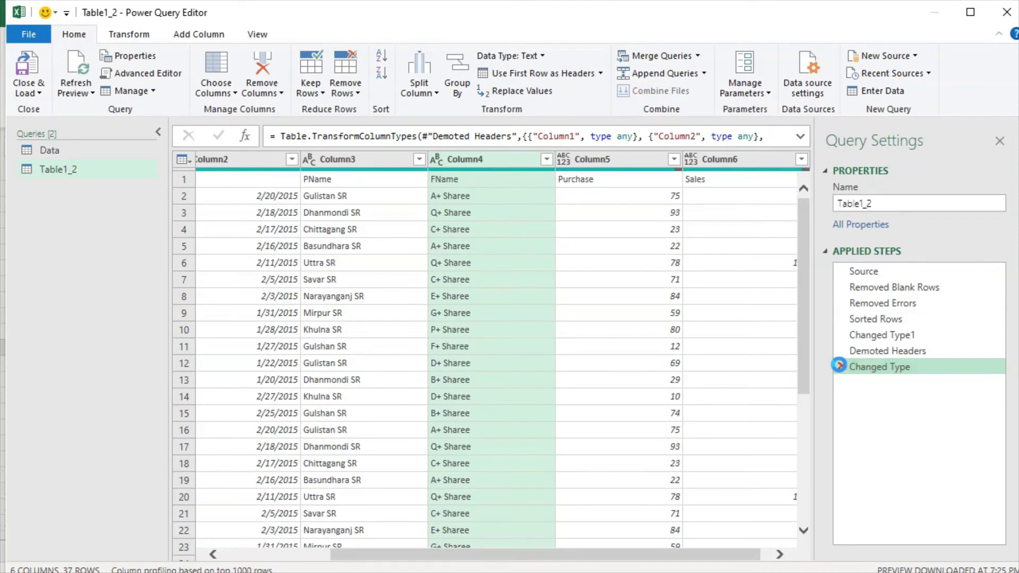
Delete the Removed Errors step and every step after it.
left_click(885, 305)
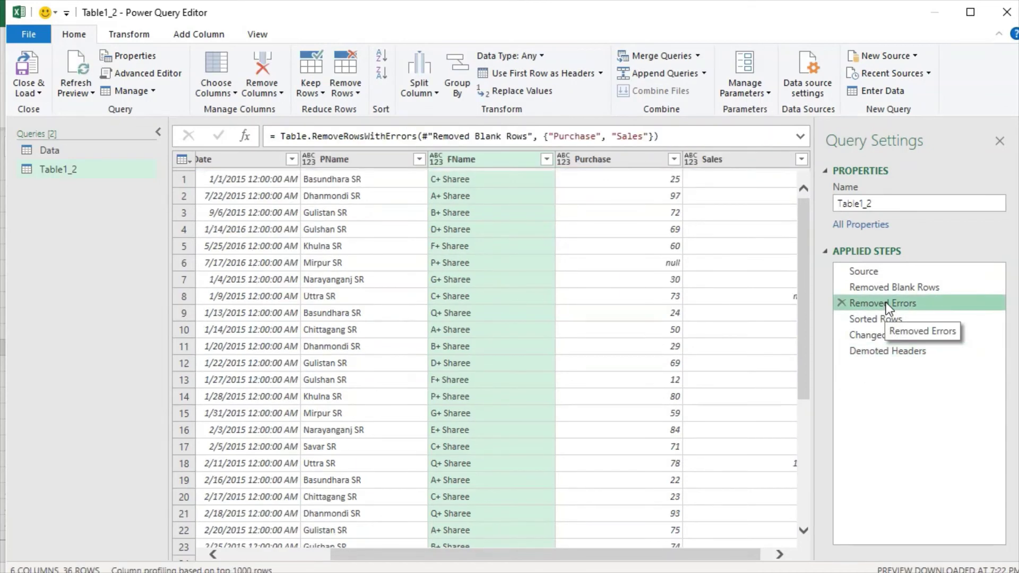
right_click(886, 305)
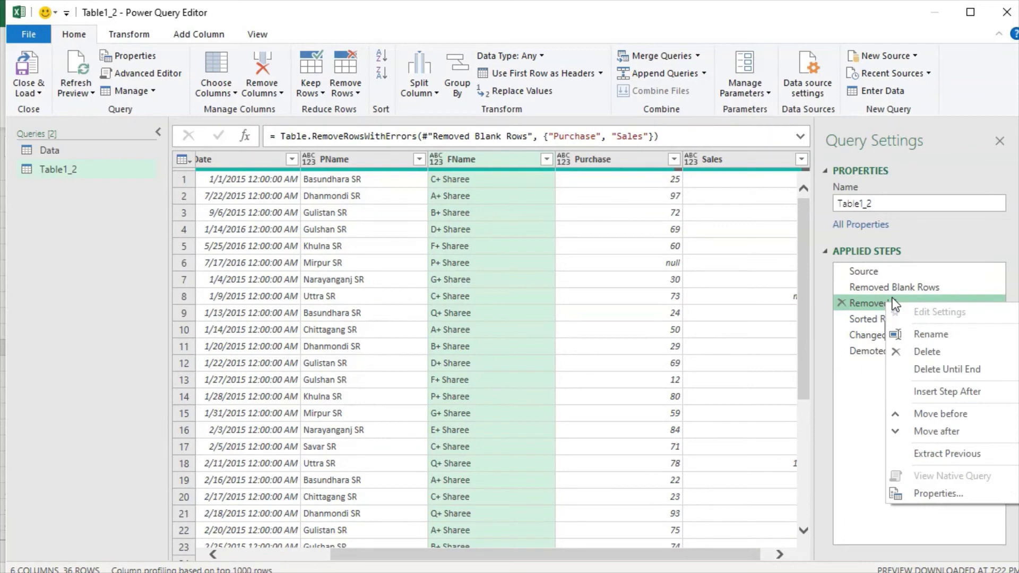
left_click(964, 372)
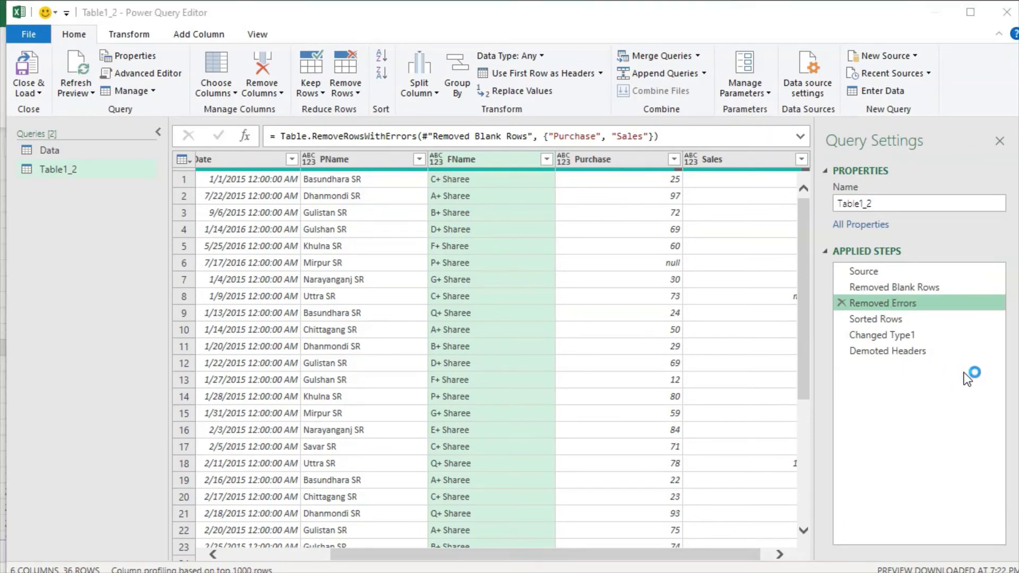
Confirm the step deletion, then enter 'C+ Sharee' as the FName value to find.
left_click(616, 330)
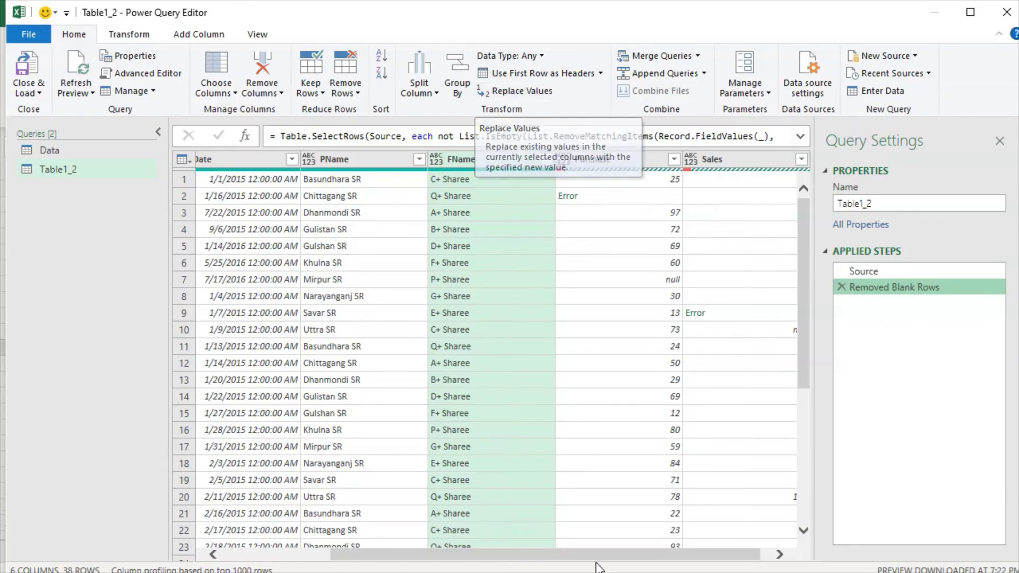
left_click(541, 90)
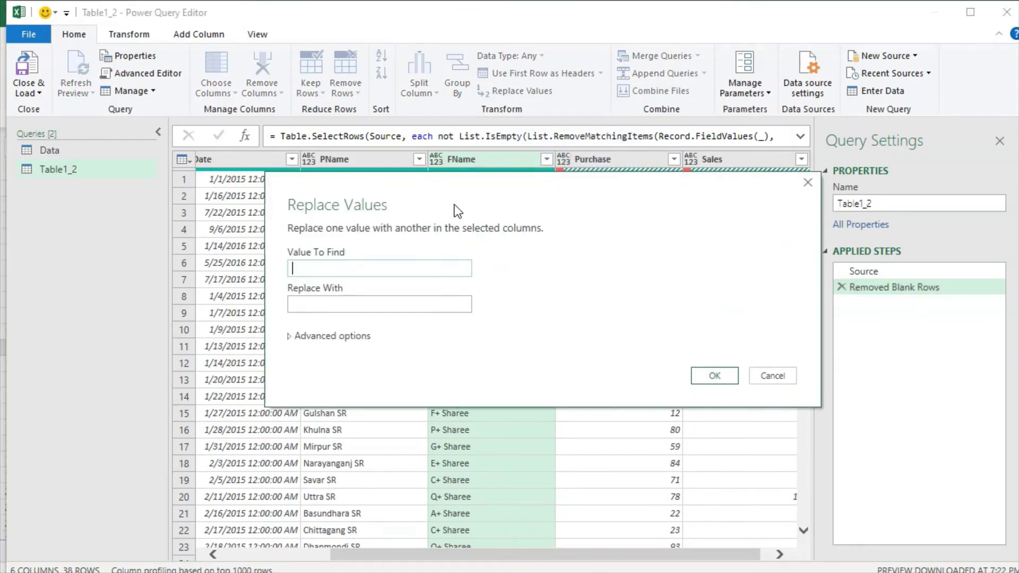
left_click_drag(457, 211, 696, 209)
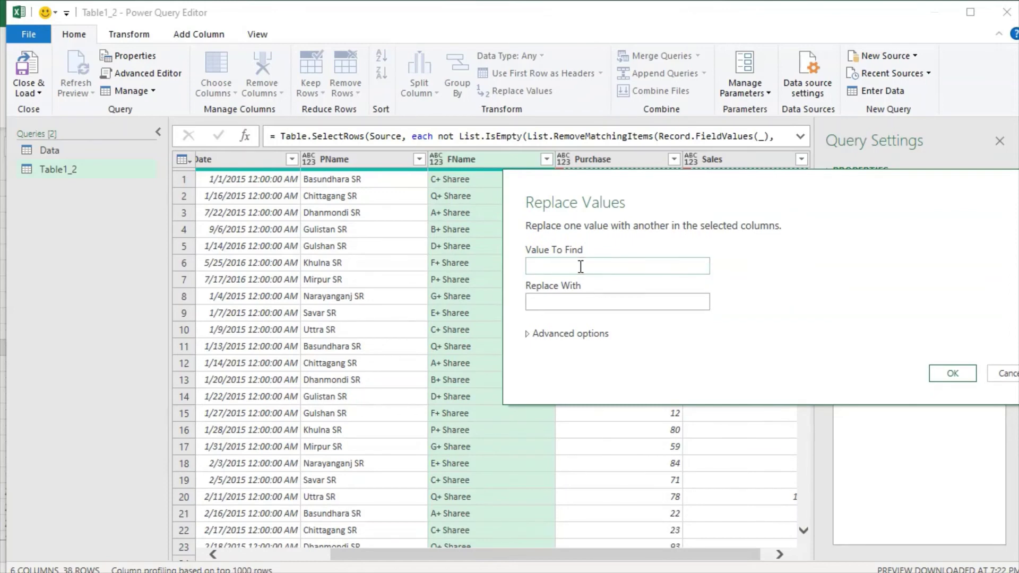
type("C+")
left_click_drag(603, 190, 666, 172)
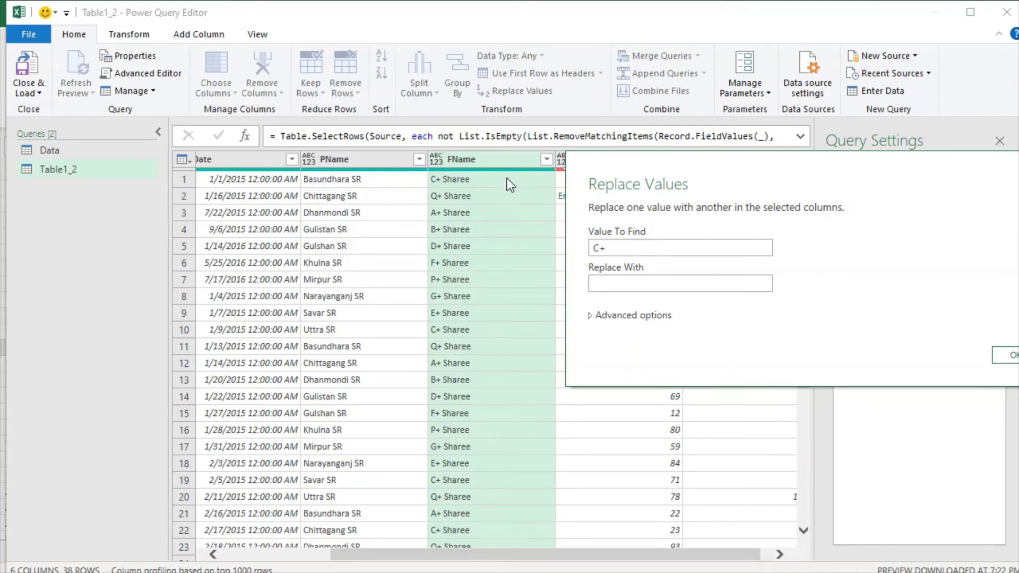
left_click(599, 249)
left_click_drag(593, 249, 599, 249)
type("C")
left_click(637, 251)
type("S")
type("haree")
Replace it with 'Z+ Sharee', matching entire cell contents only.
left_click(626, 285)
type("Z")
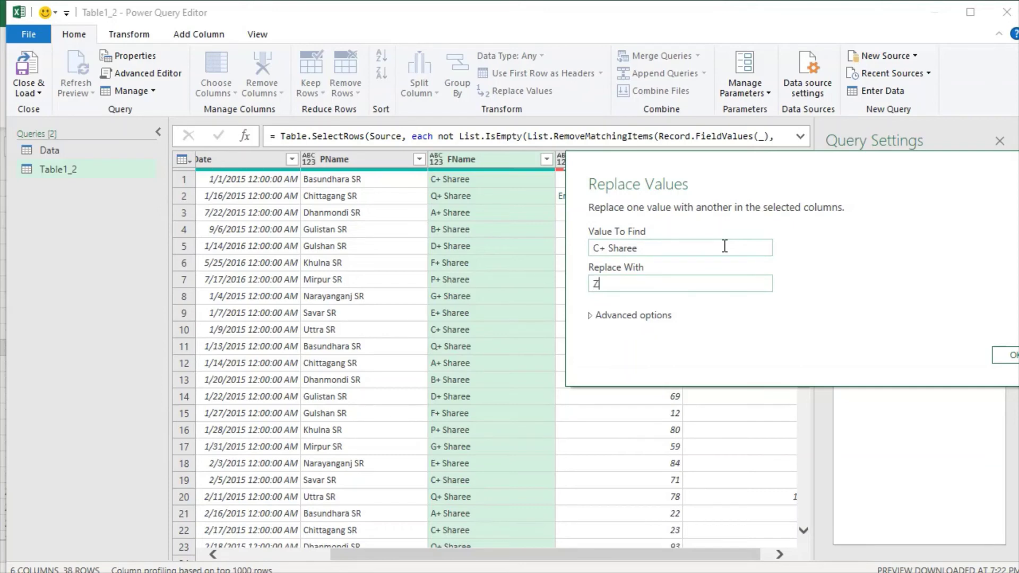
type("+ Sh")
type("aree")
left_click(607, 316)
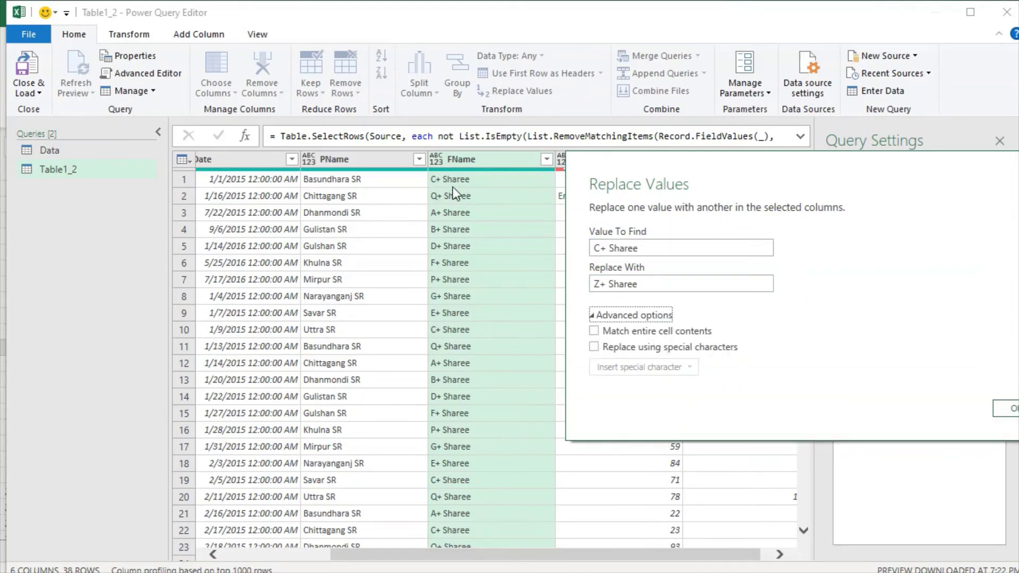
left_click(595, 333)
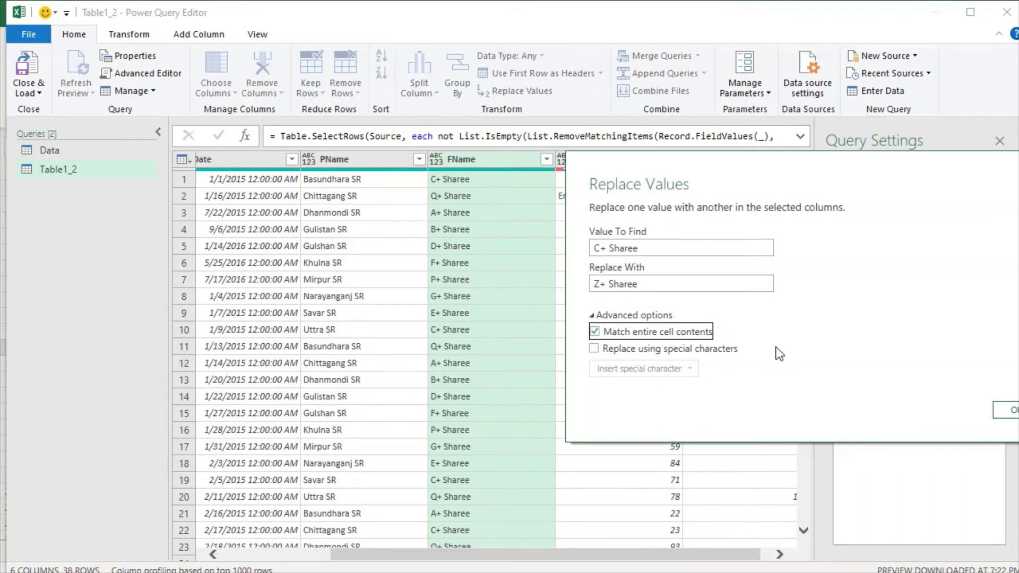
left_click_drag(826, 181, 713, 166)
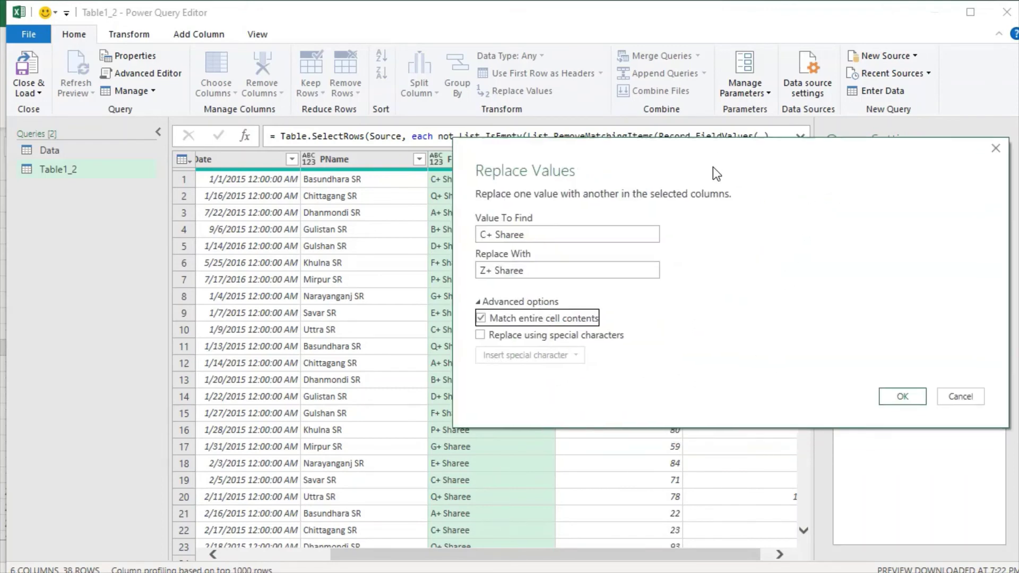
left_click(907, 396)
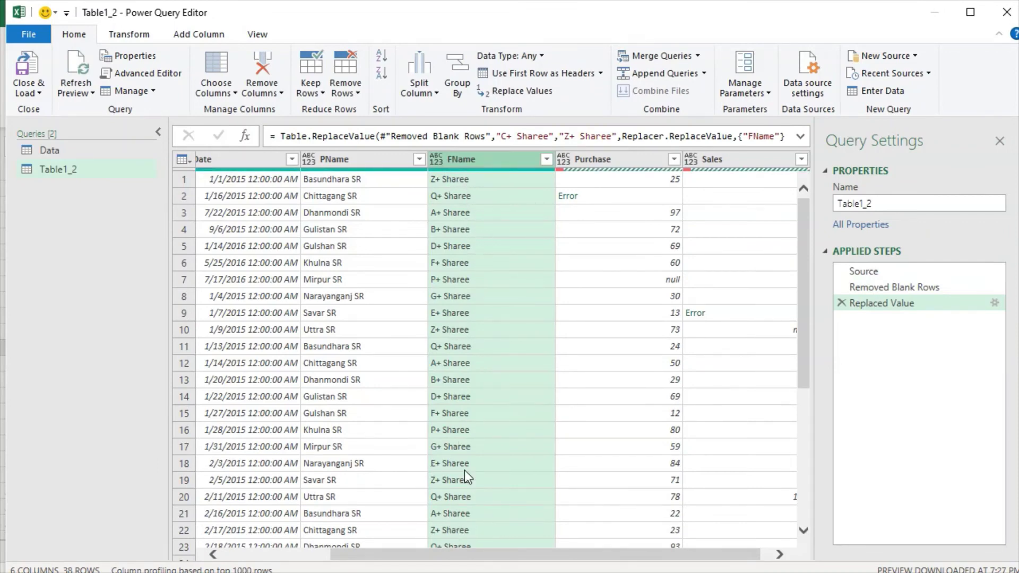
Cancel the new Replace Values dialog and delete the Replaced Value step, restoring 'C+ Sharee'.
left_click(540, 90)
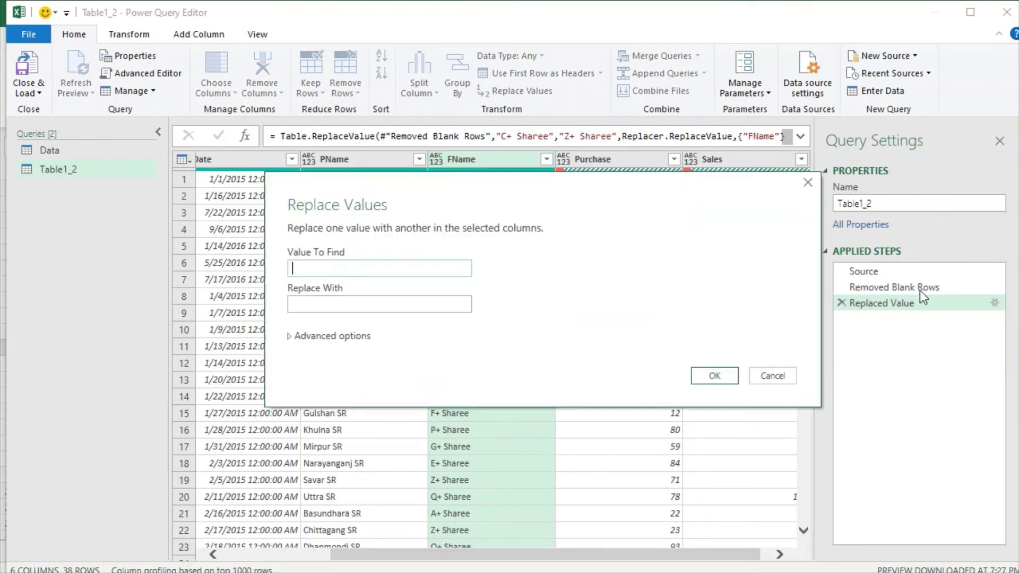
left_click(773, 376)
left_click(894, 287)
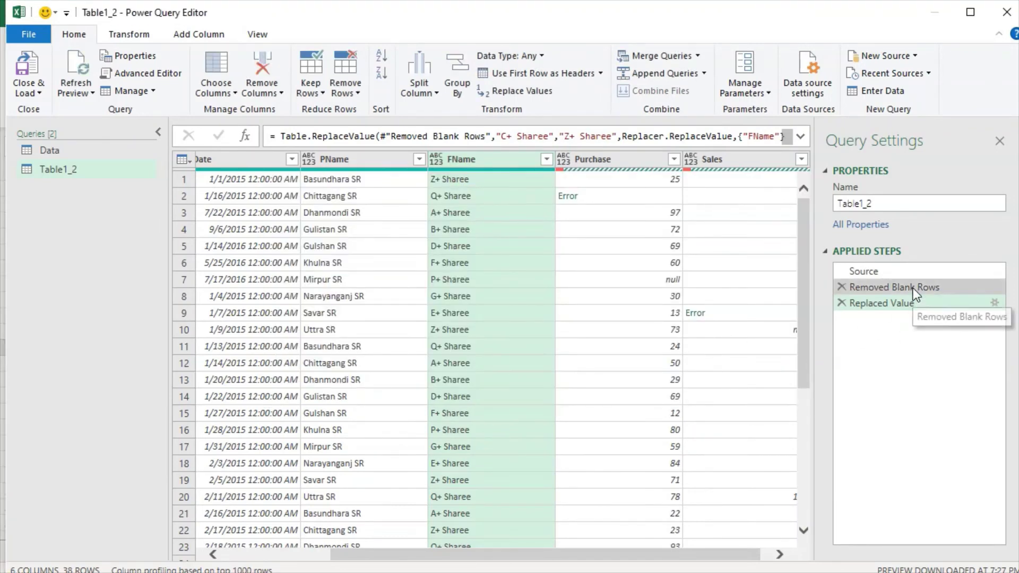
left_click(883, 304)
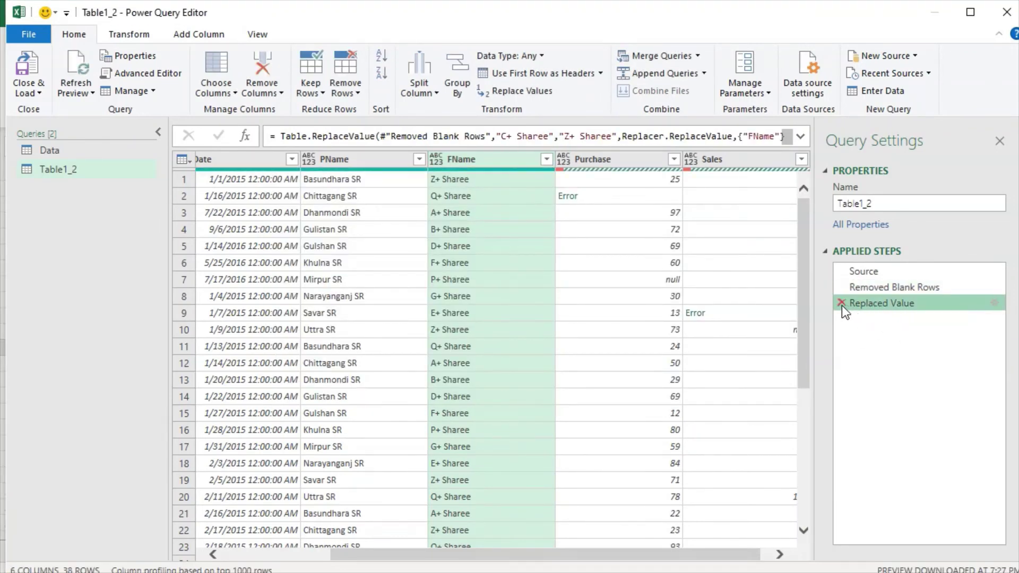
left_click(839, 304)
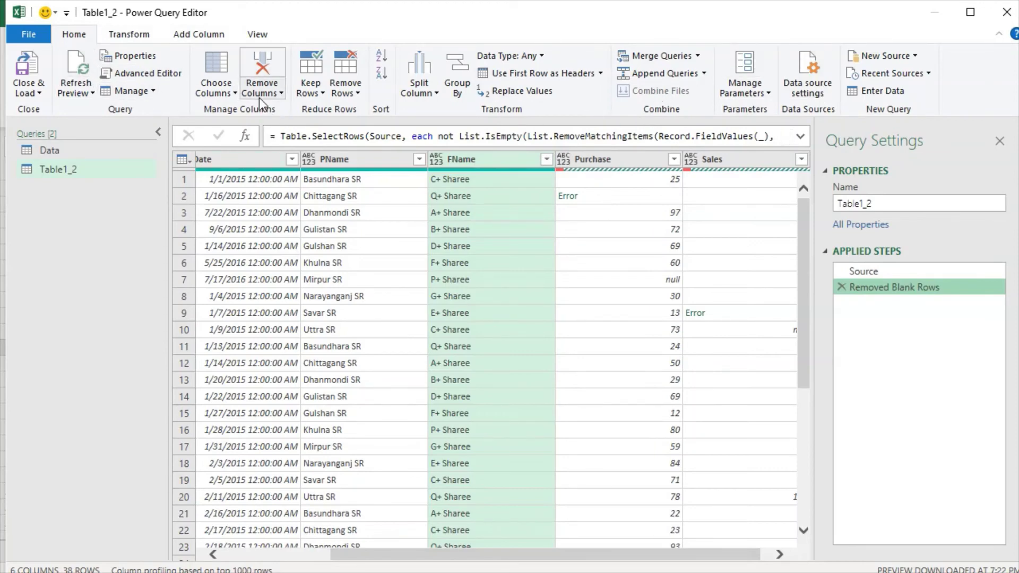
left_click(141, 33)
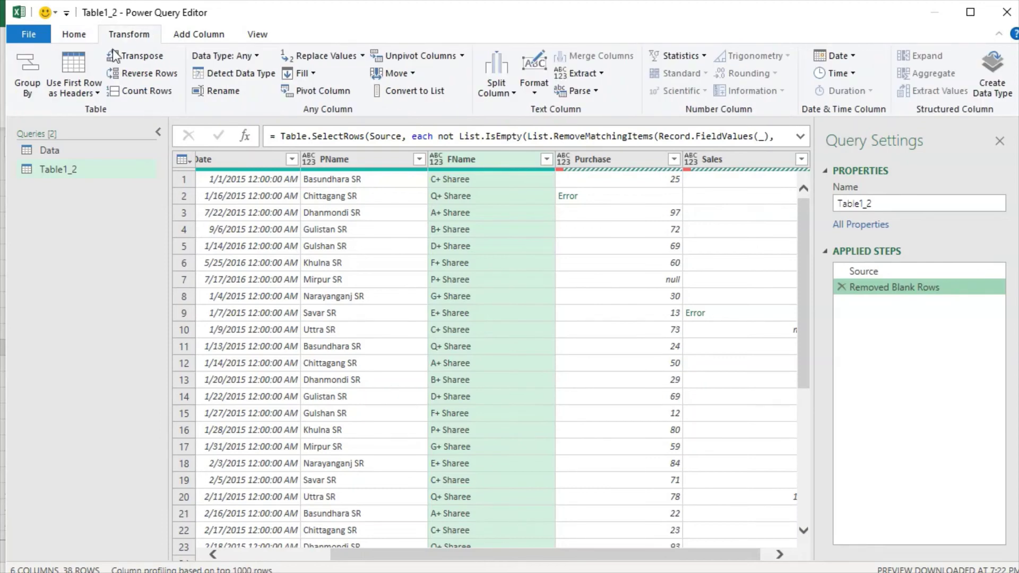
left_click(199, 34)
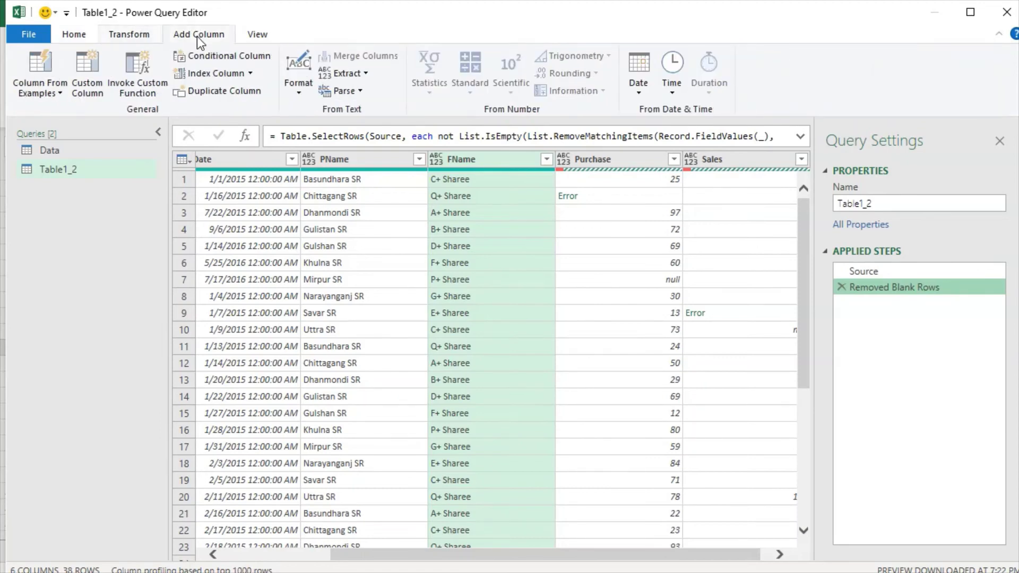
Replace the errors in the Purchase column with 0.
left_click(74, 34)
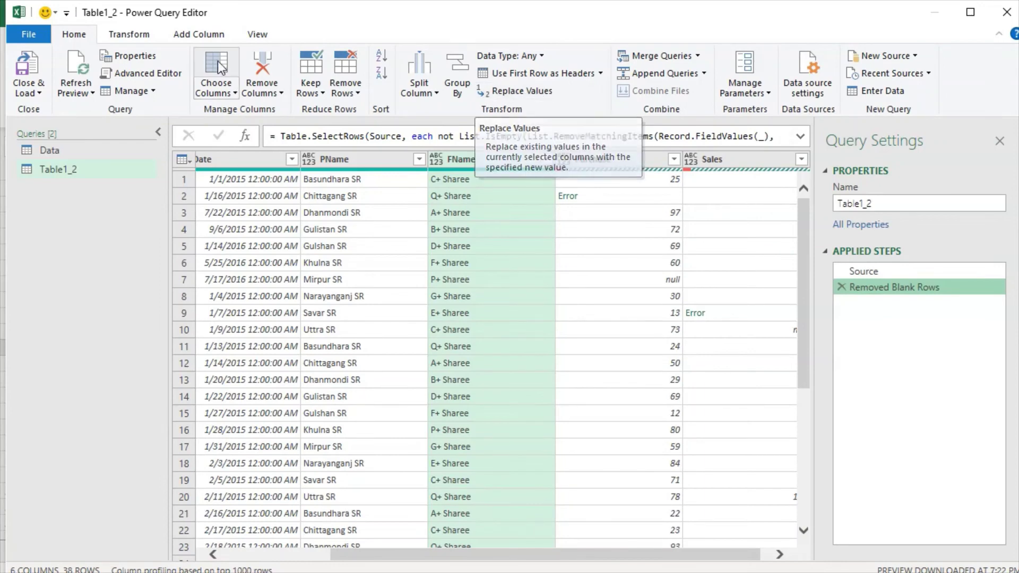
left_click(133, 34)
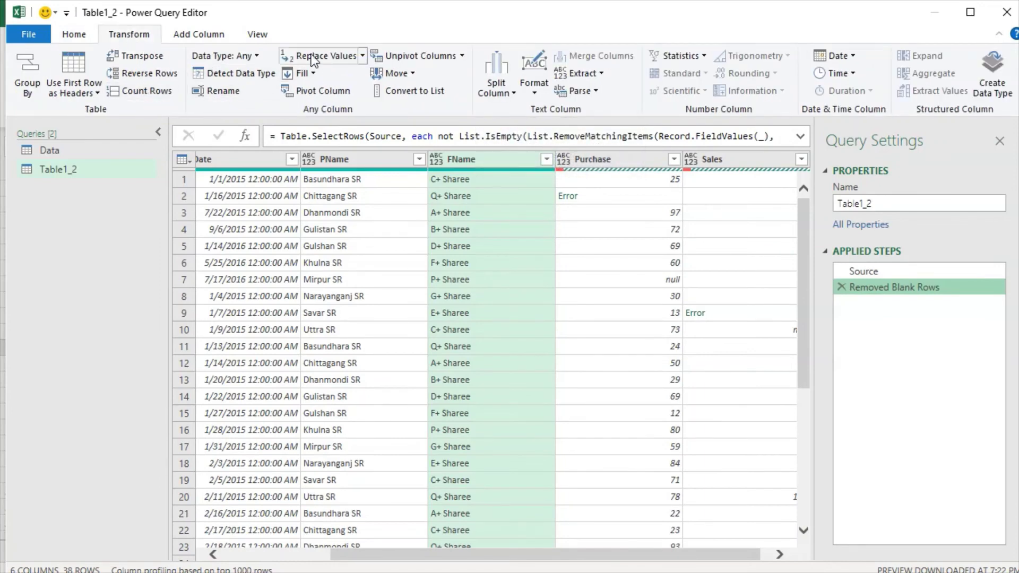
left_click(363, 56)
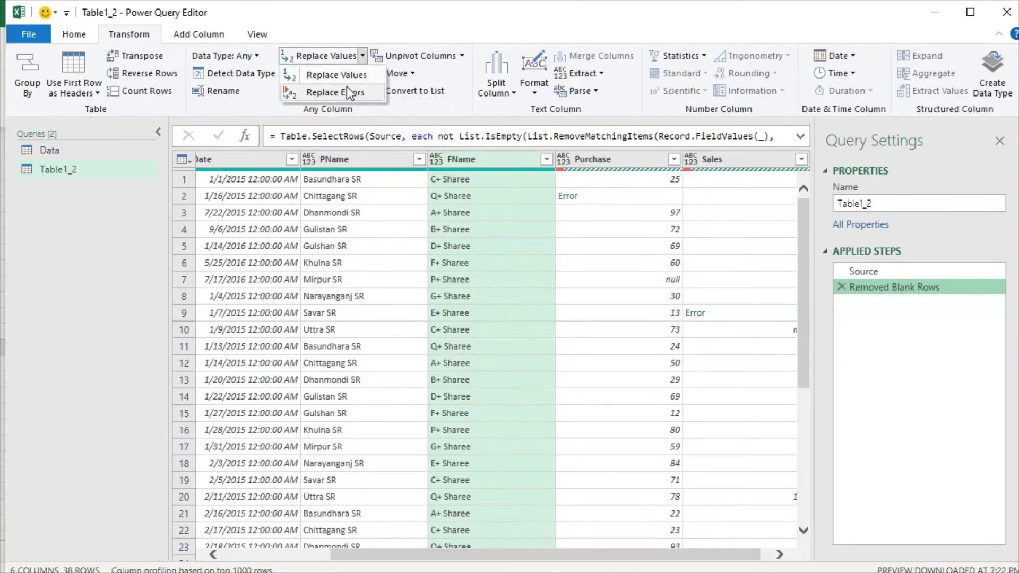
left_click(620, 166)
left_click(623, 162)
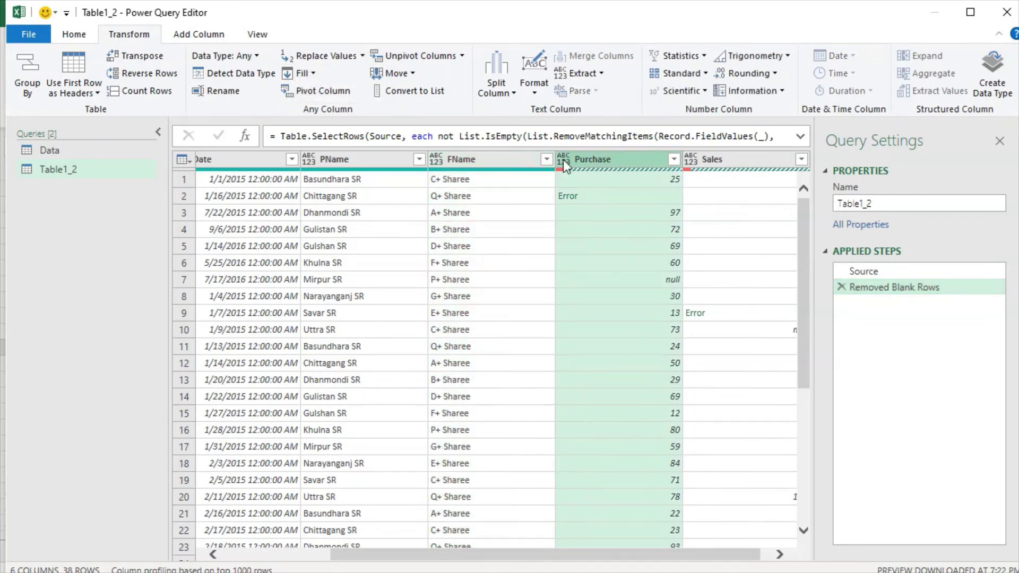
left_click(362, 55)
left_click(334, 90)
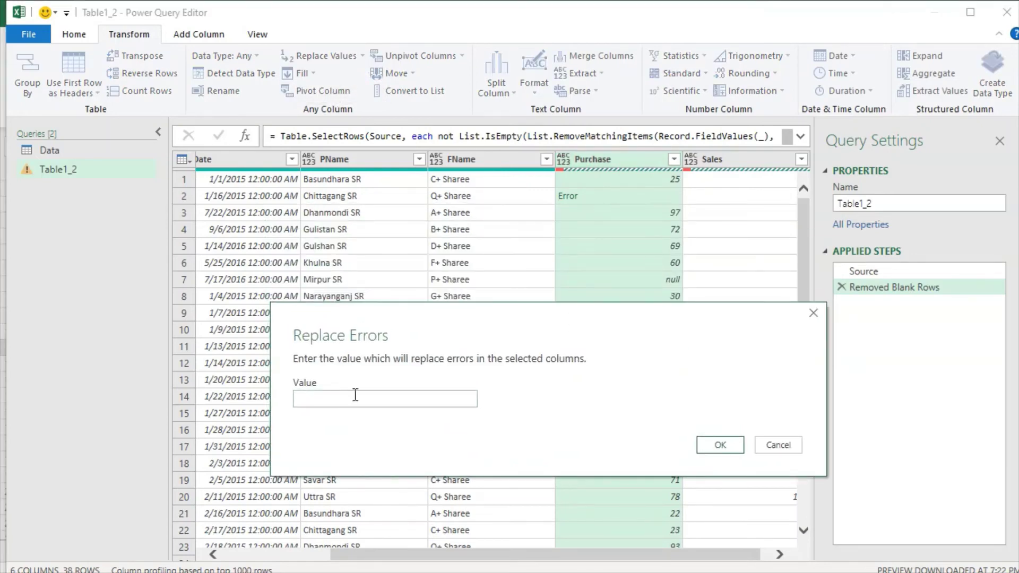
left_click(356, 395)
type("0")
left_click(724, 442)
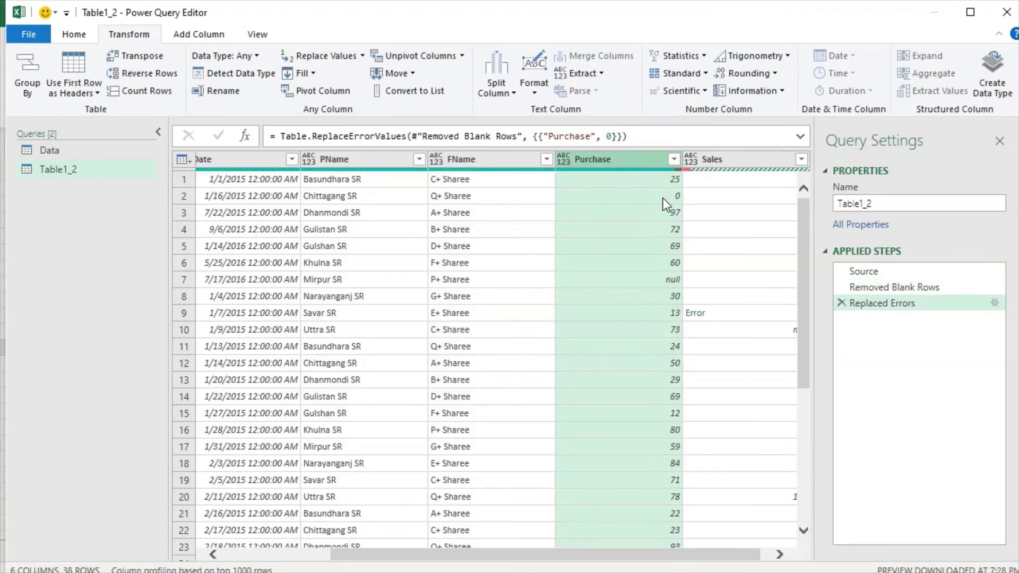
Replace the errors in the Sales column with 0.
left_click(737, 158)
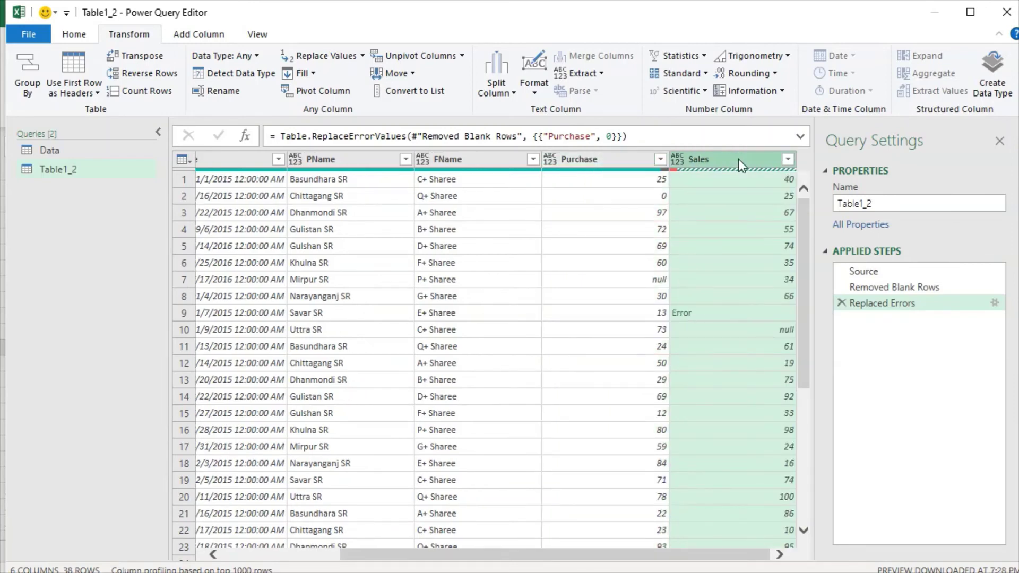
left_click(361, 53)
left_click(340, 93)
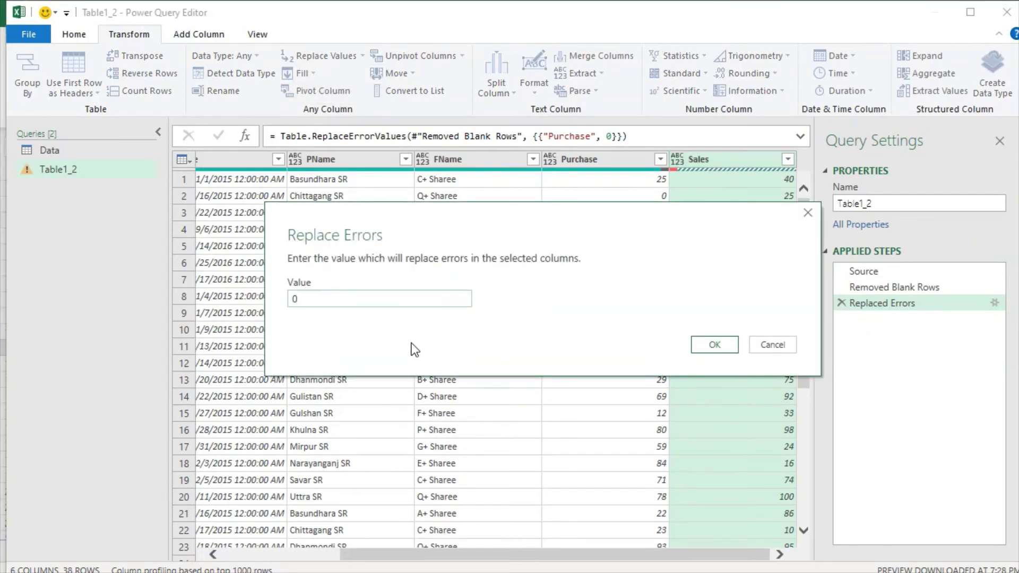
left_click(724, 346)
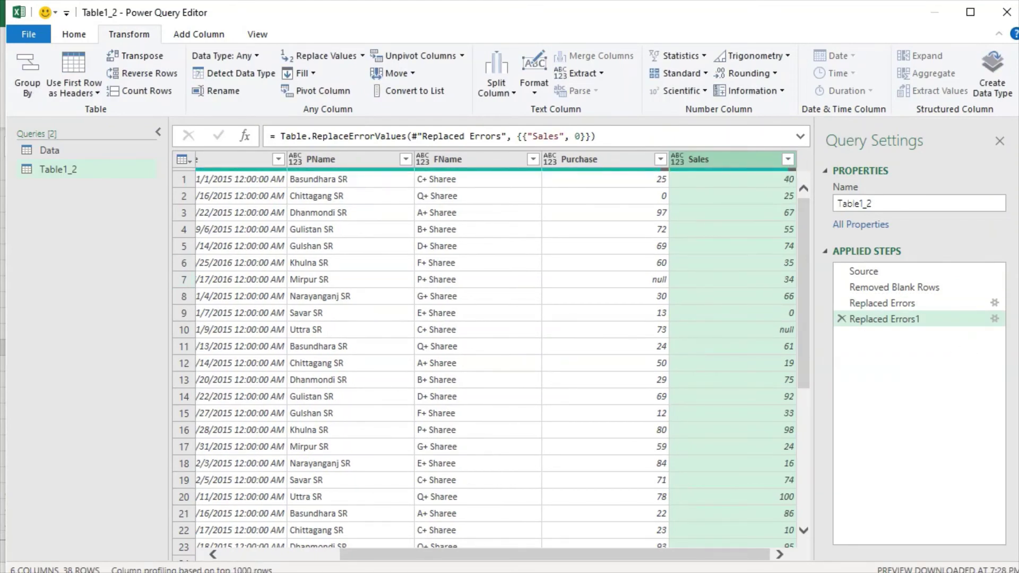
left_click(74, 35)
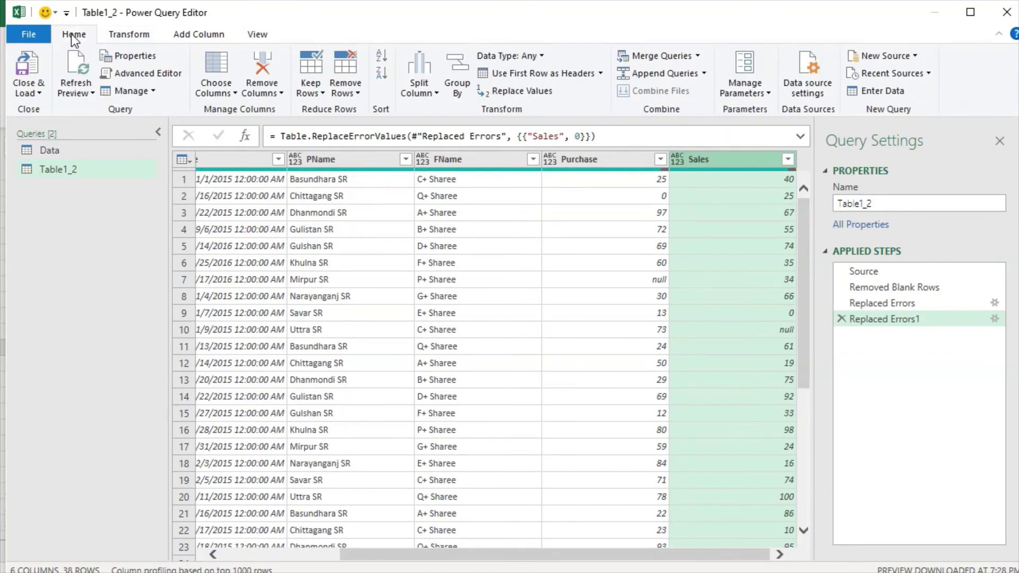
left_click(141, 34)
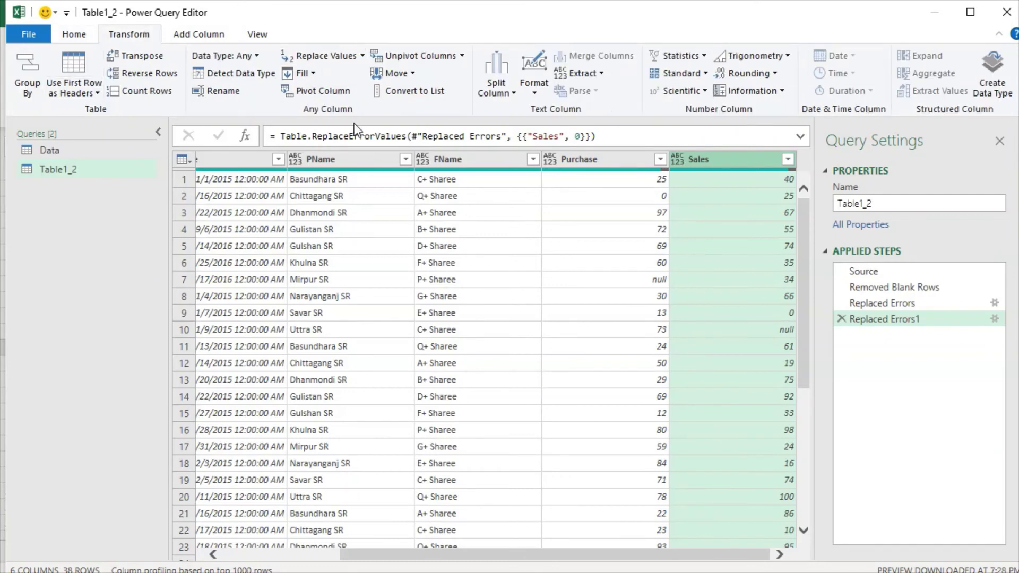
left_click(75, 35)
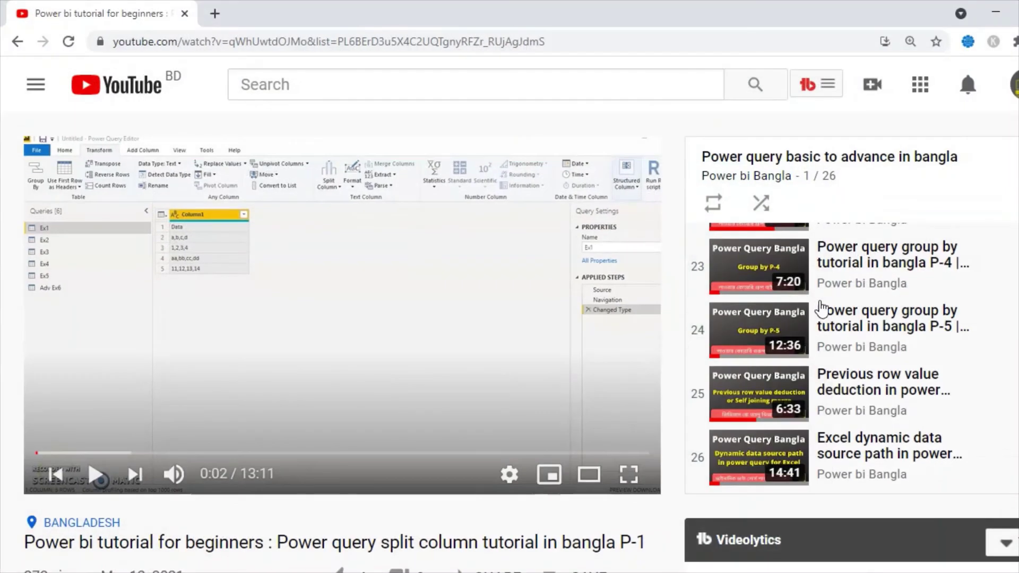
scroll(919, 347, "up", 4)
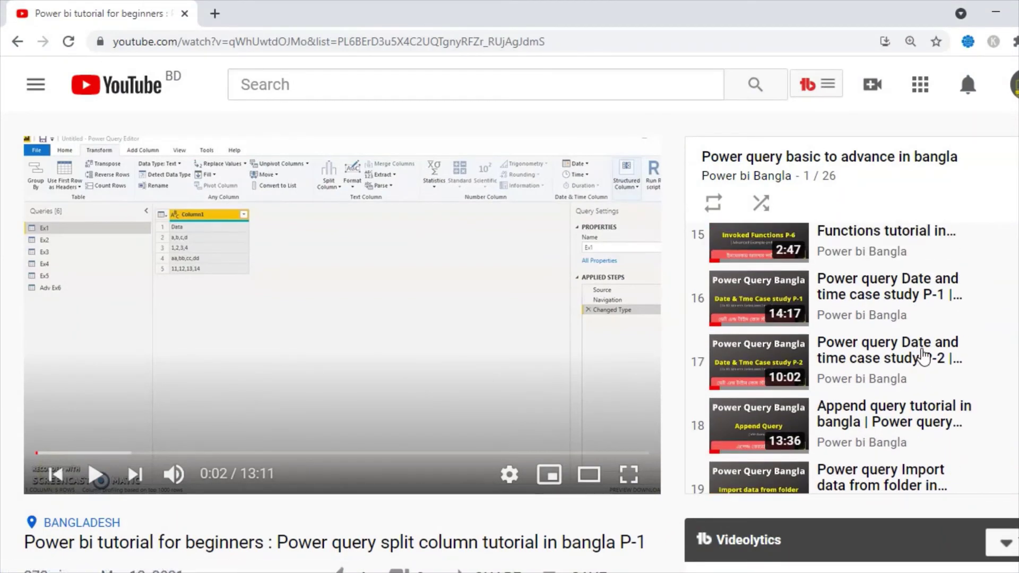
scroll(920, 347, "up", 3)
scroll(920, 347, "up", 4)
scroll(919, 348, "up", 4)
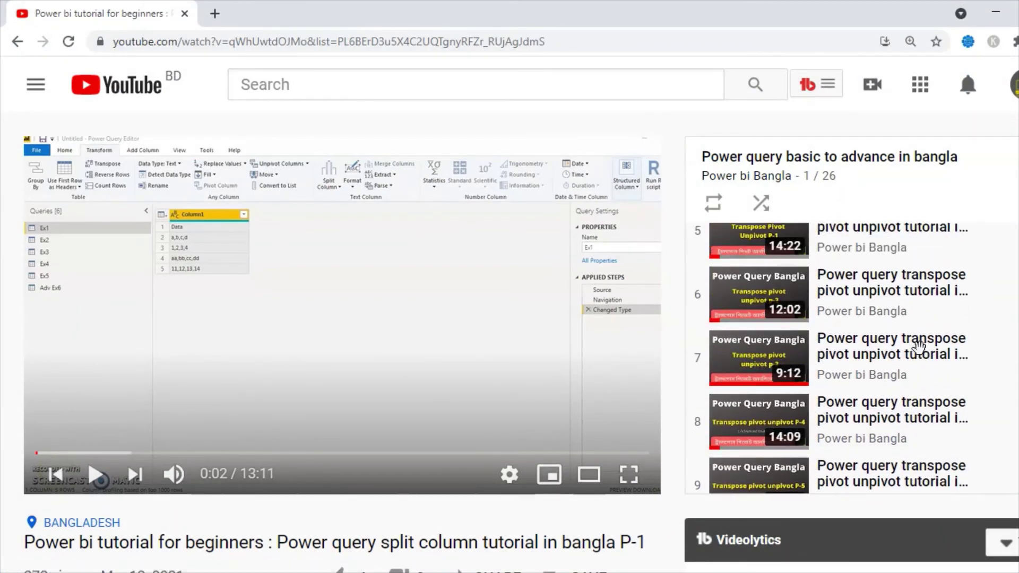
scroll(918, 352, "up", 2)
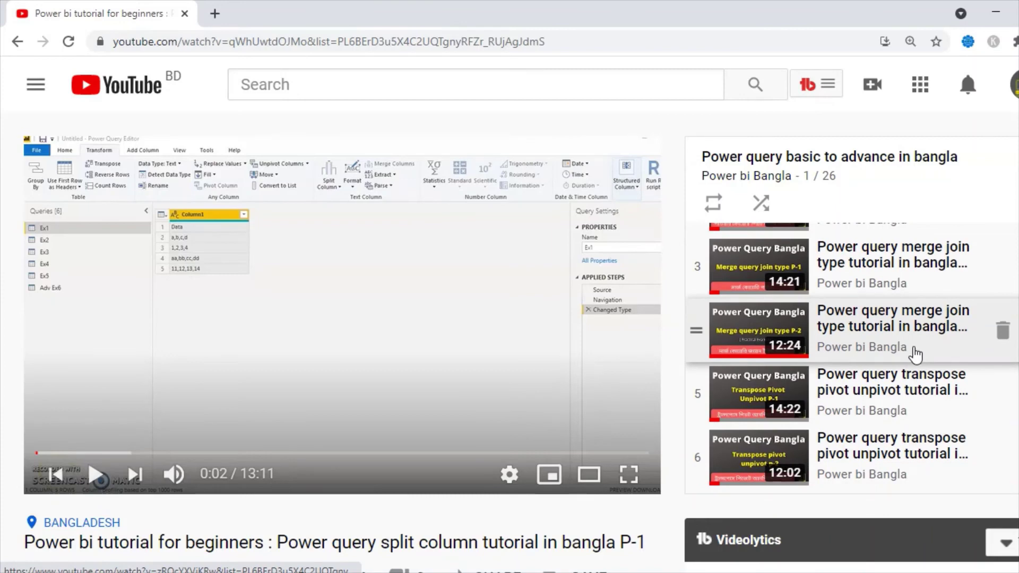
scroll(902, 353, "up", 2)
scroll(846, 357, "down", 3)
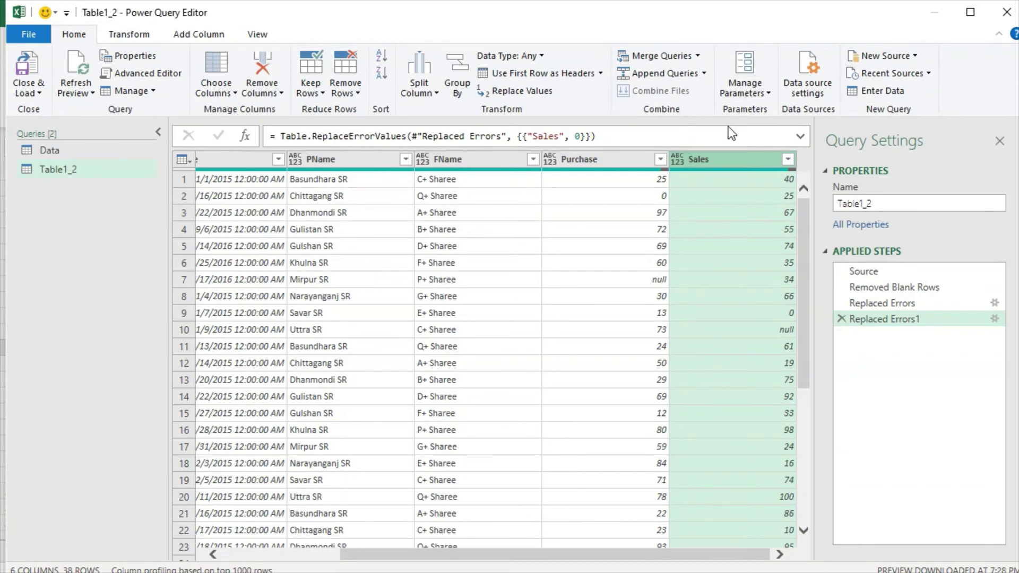
left_click(766, 93)
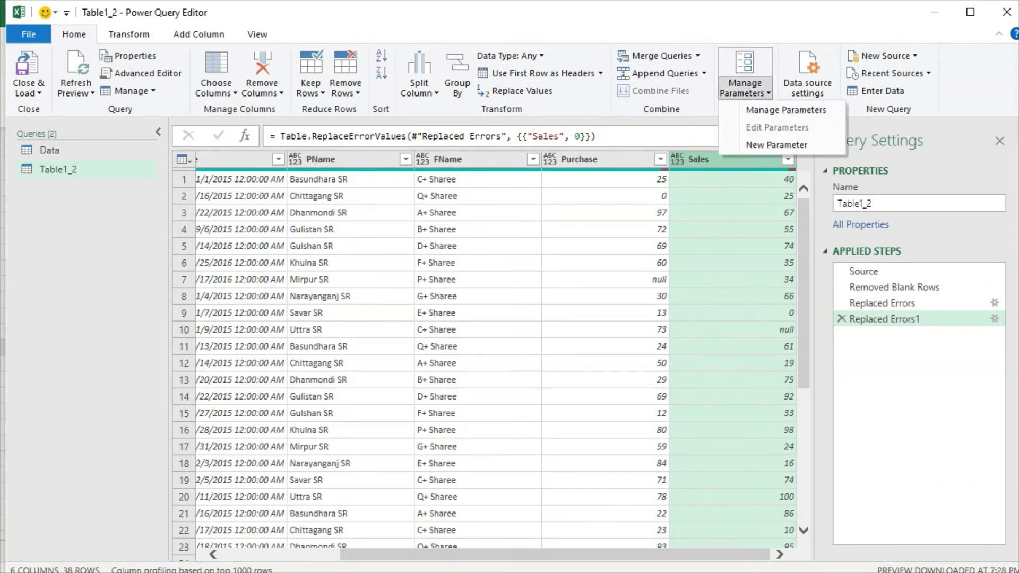
left_click(800, 26)
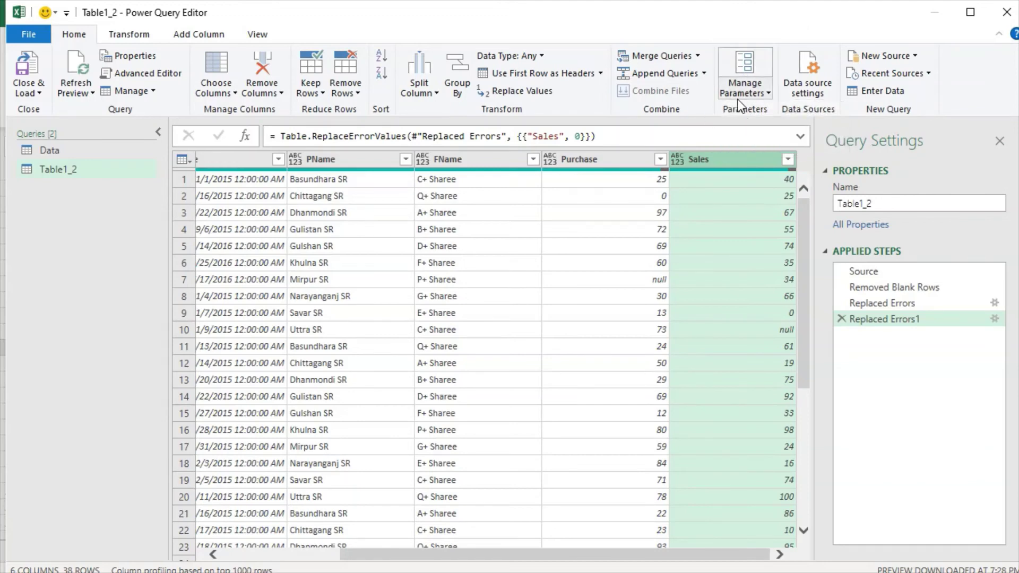
left_click(822, 70)
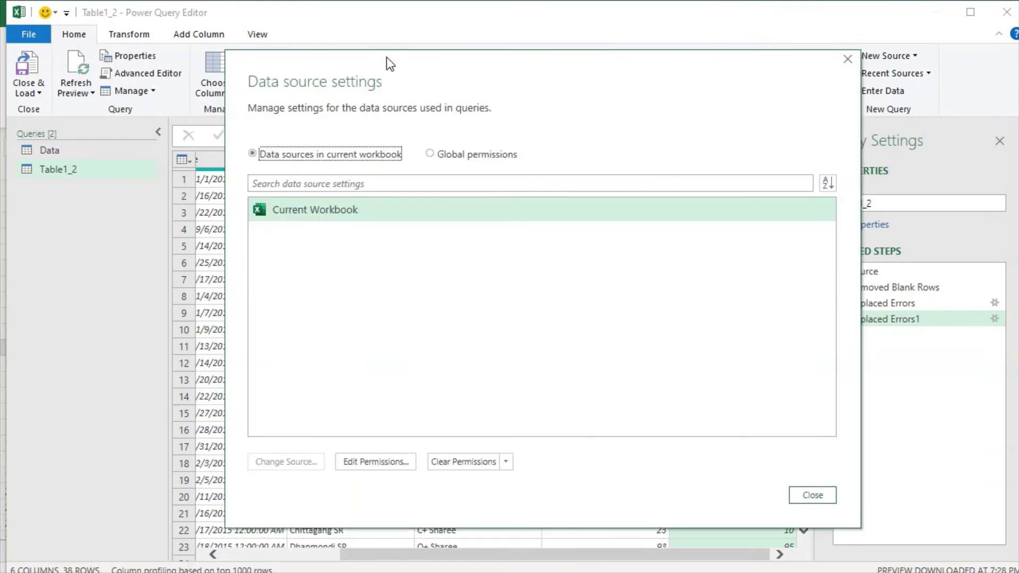
mouse_move(386, 56)
left_mouse_down()
mouse_move(659, 204)
mouse_move(842, 199)
left_mouse_up()
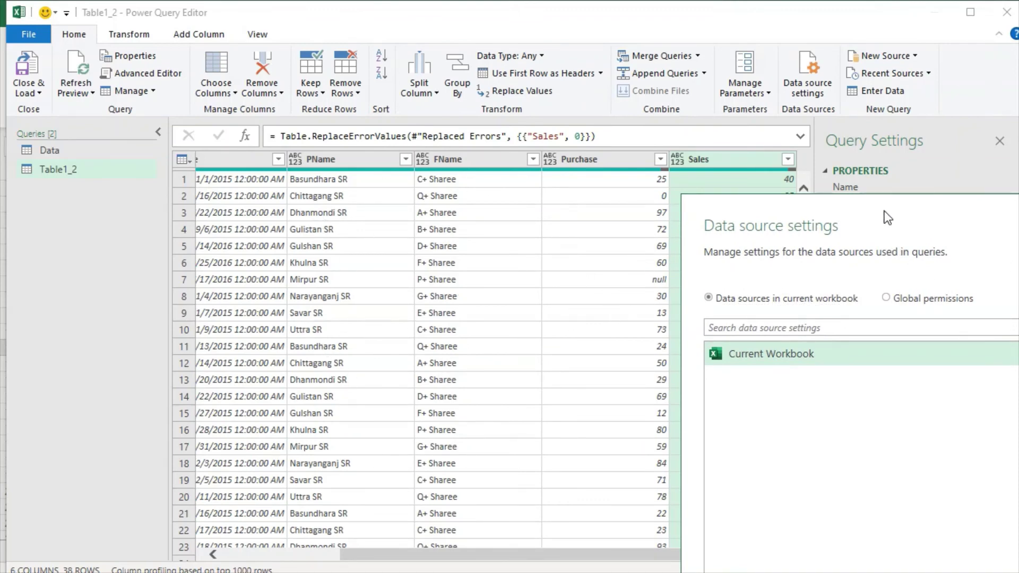
left_click_drag(905, 254, 833, 228)
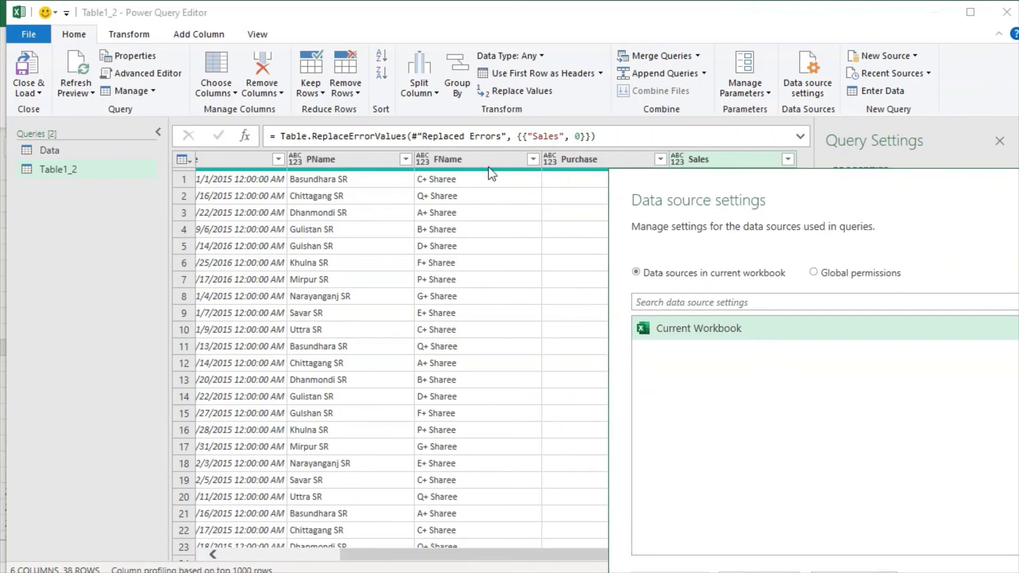
left_click_drag(795, 184, 502, 46)
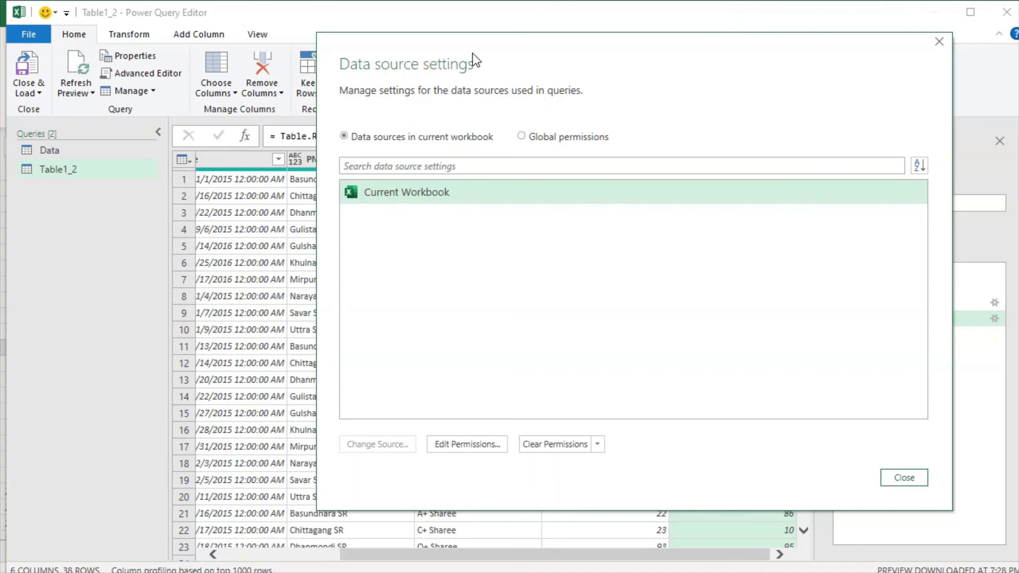
mouse_move(472, 52)
left_mouse_down()
mouse_move(702, 104)
mouse_move(621, 243)
left_mouse_up()
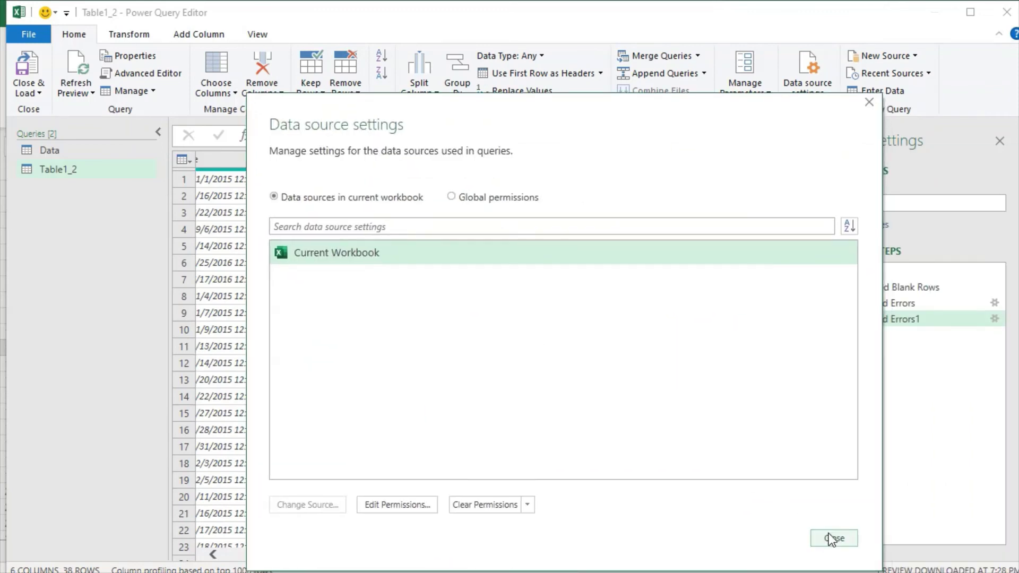
left_click(831, 539)
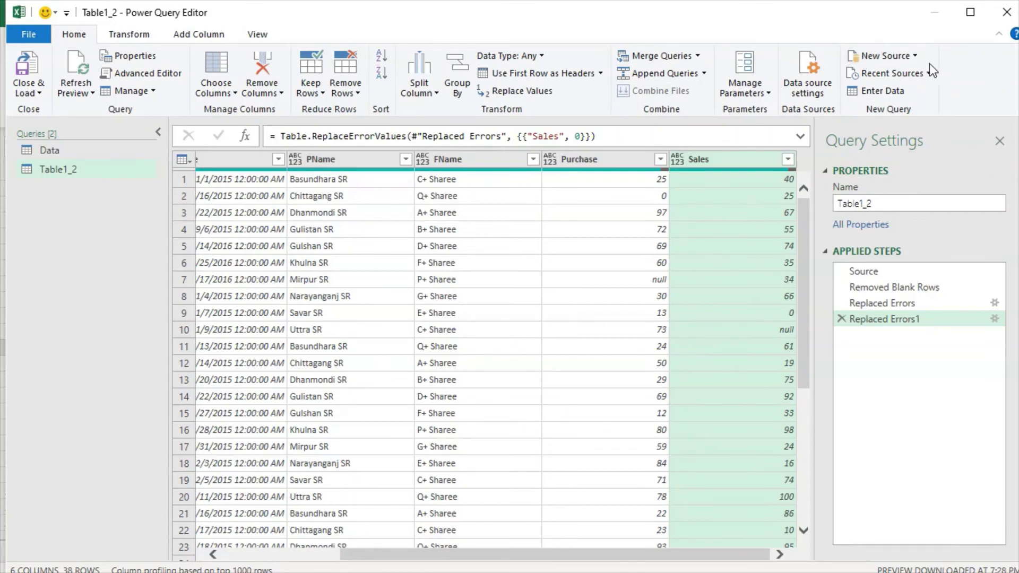
Open the New Source dropdown on the Home tab to list data source types.
left_click(916, 53)
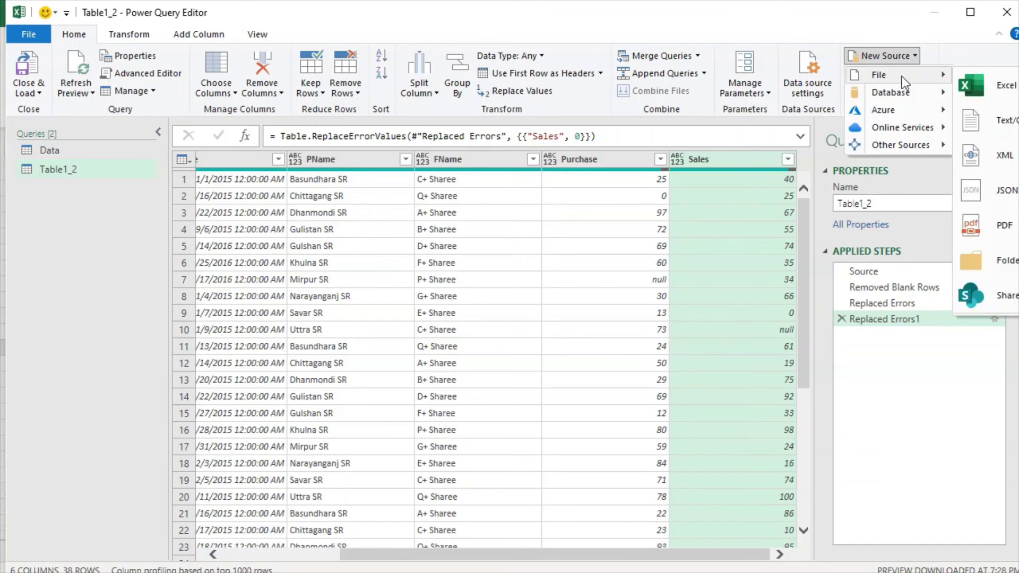
mouse_move(892, 74)
scroll(928, 353, "up", 3)
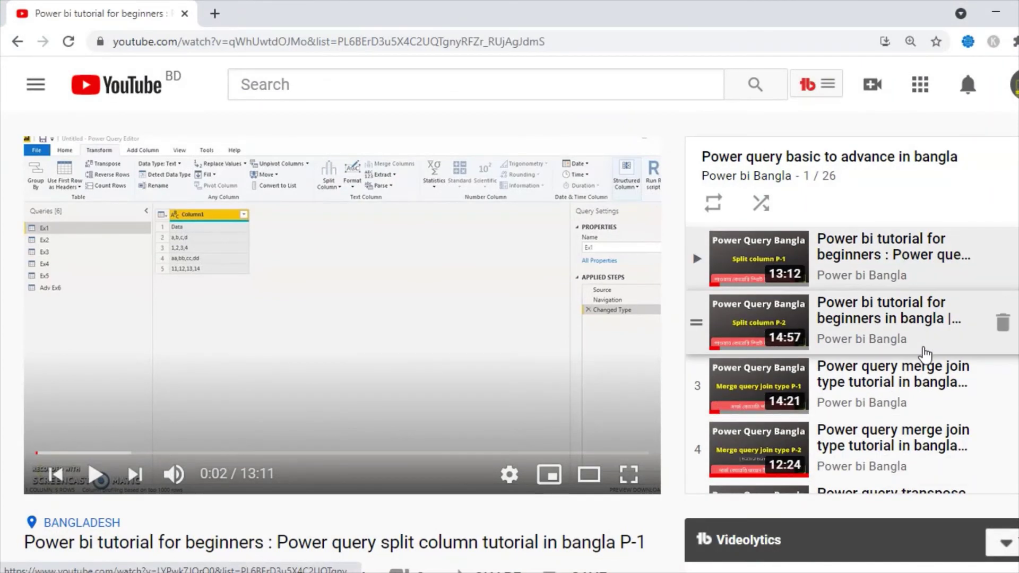
scroll(867, 355, "down", 7)
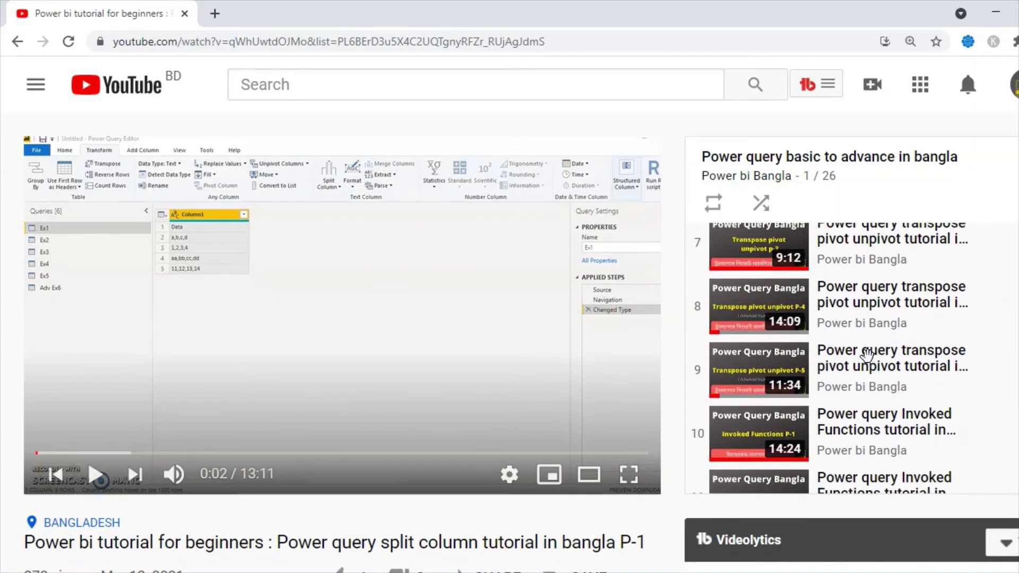
scroll(868, 357, "down", 6)
scroll(869, 359, "down", 9)
scroll(868, 363, "down", 4)
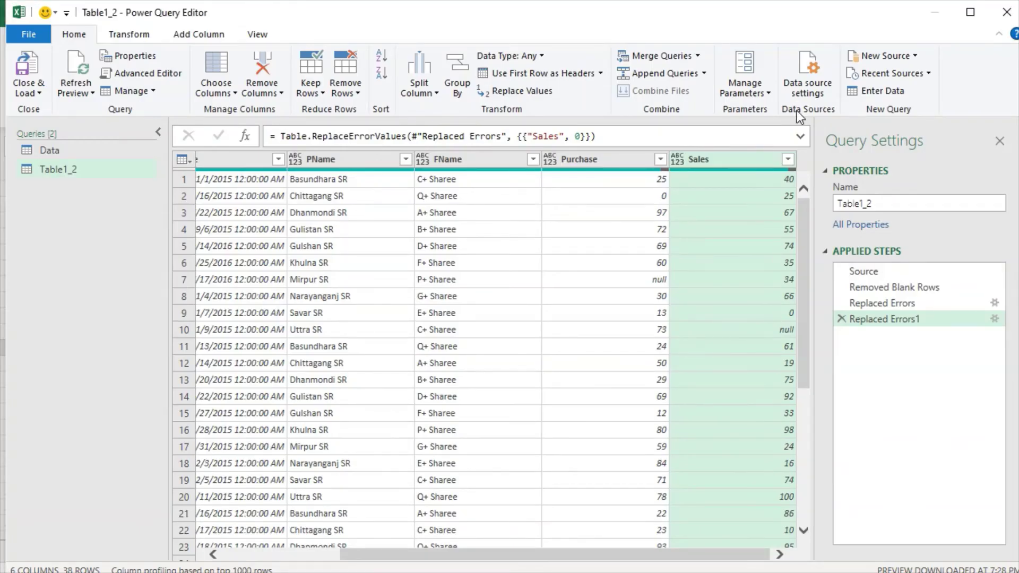
Open the New Source dropdown again to view the data source categories.
left_click(914, 57)
mouse_move(896, 75)
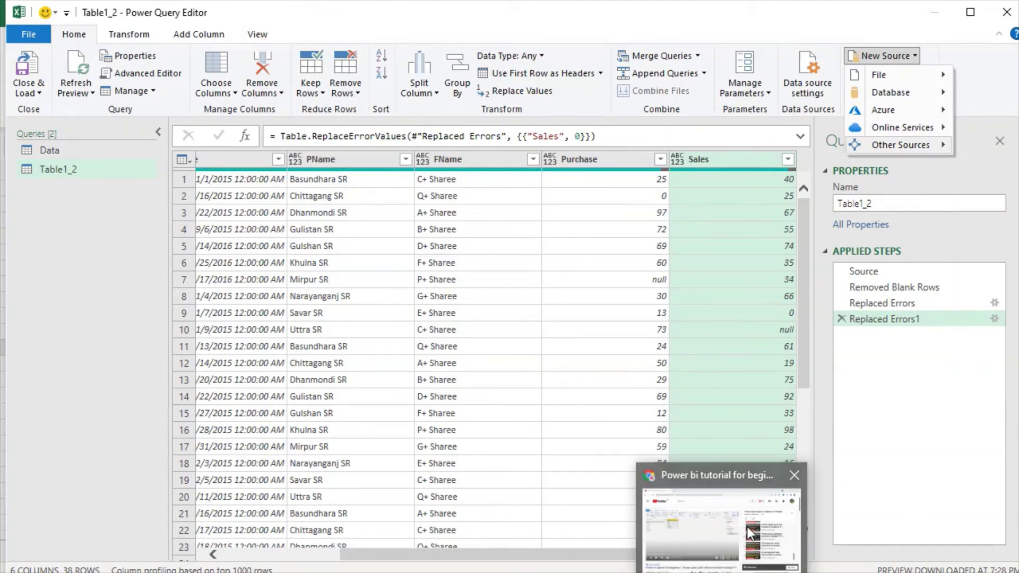
left_click(747, 527)
scroll(898, 385, "down", 10)
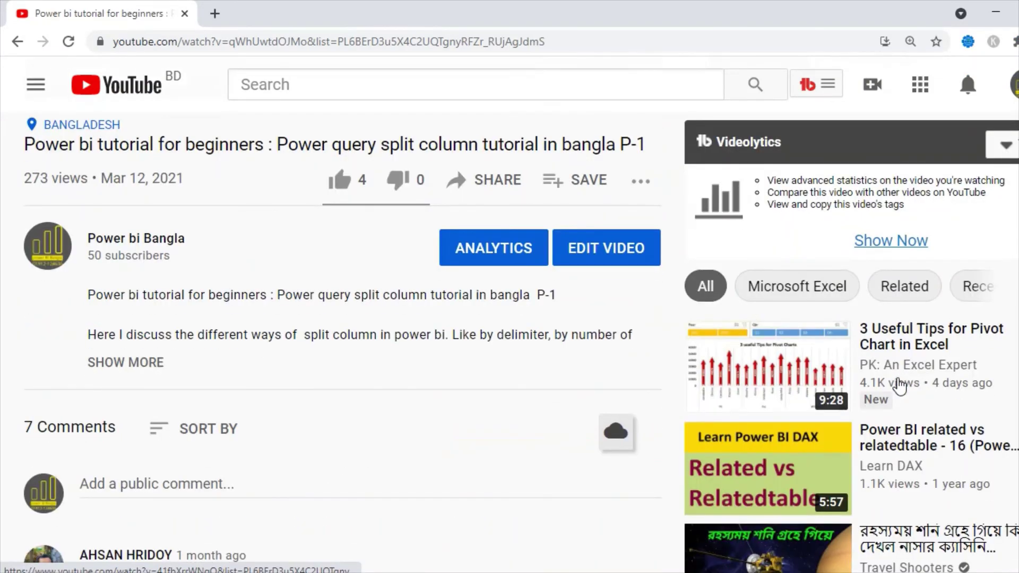
scroll(900, 385, "up", 4)
scroll(900, 382, "up", 6)
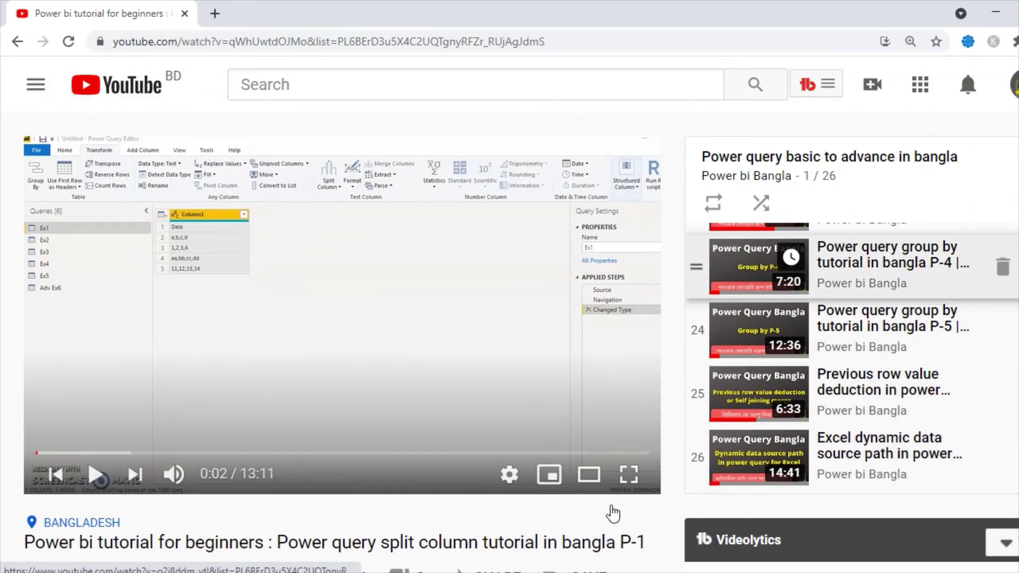
key("alt+Tab")
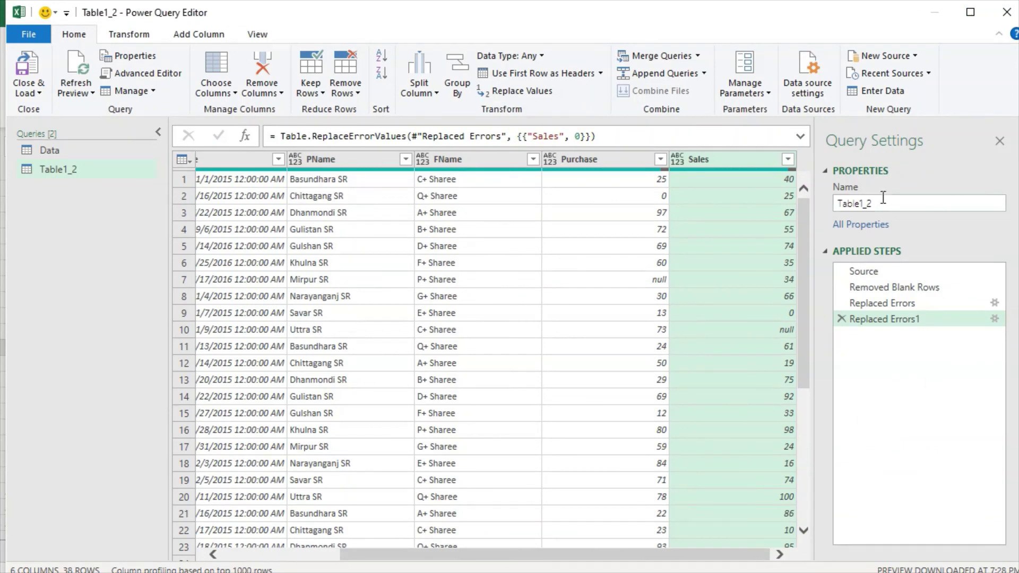
left_click(912, 57)
mouse_move(900, 145)
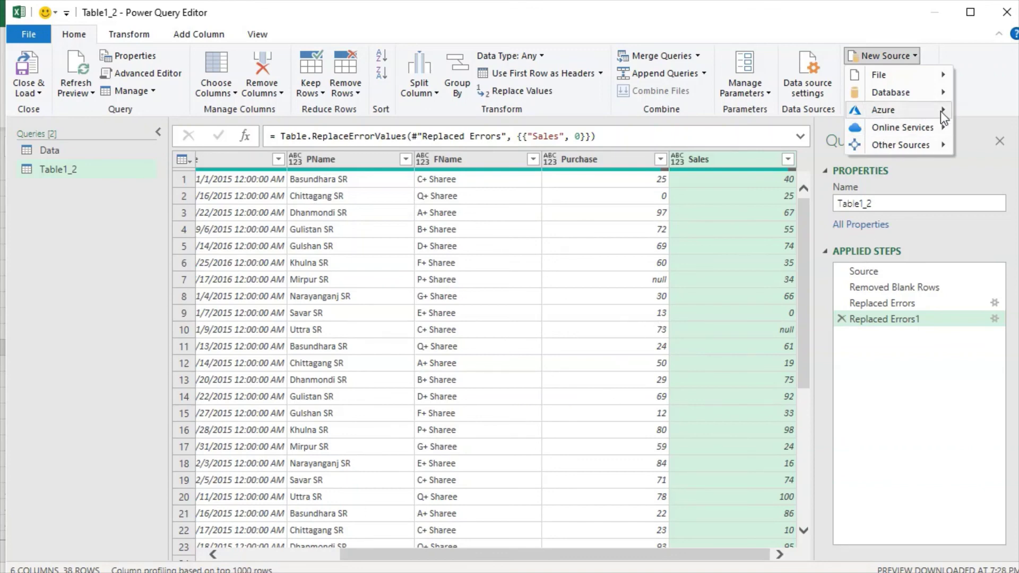
left_click(983, 81)
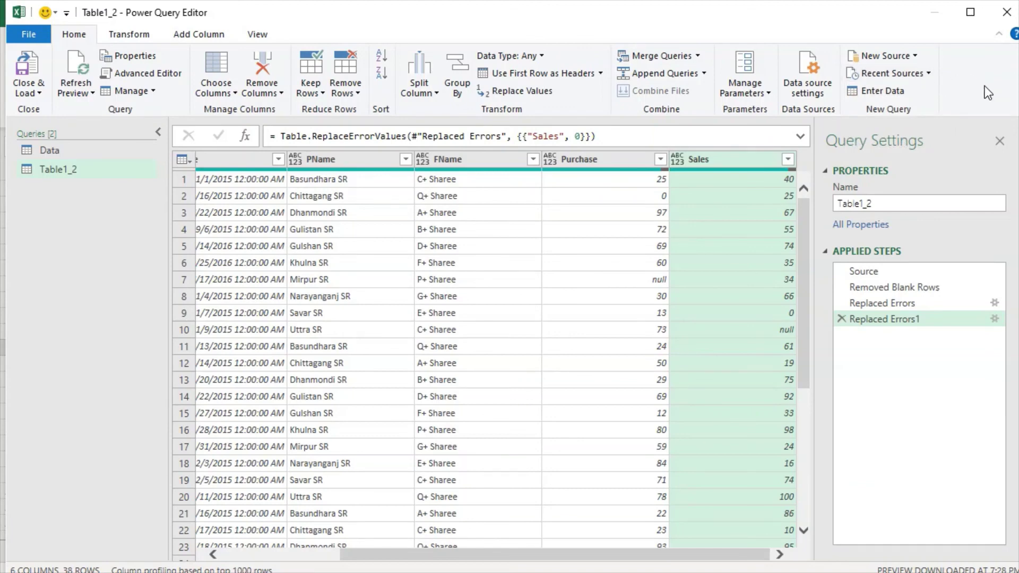
left_click(929, 74)
left_click(989, 58)
left_click(76, 149)
left_click(68, 168)
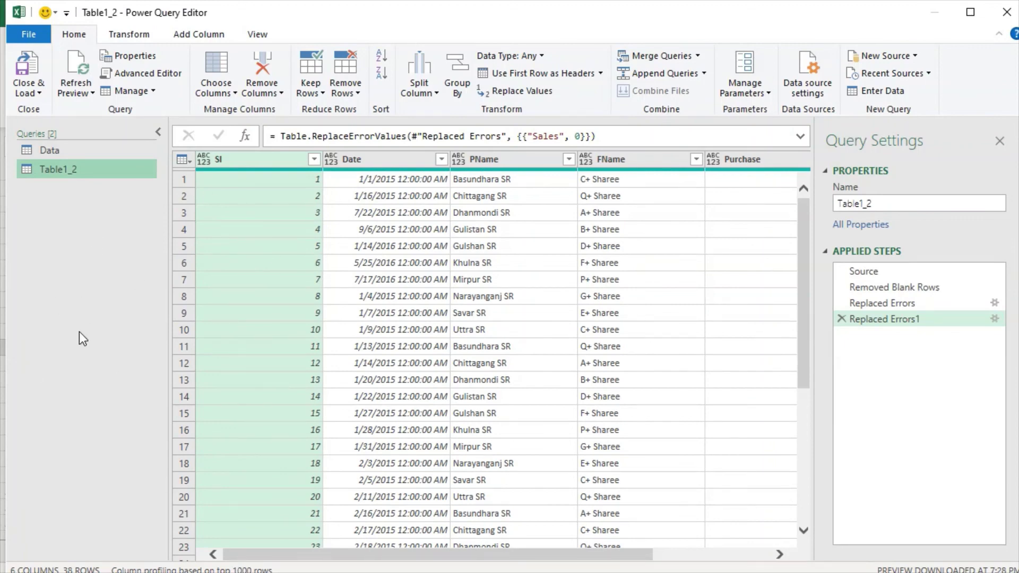
left_click(886, 91)
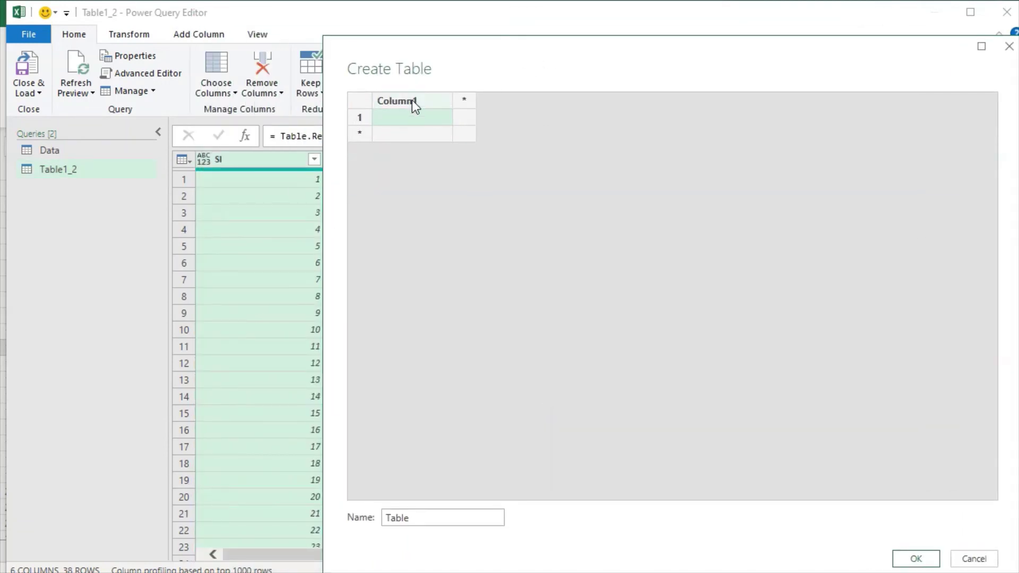
Name the new table Student with columns 'Stu roll' and 'Stu Marks'.
left_click_drag(415, 517, 269, 486)
type("Stu")
type("dent")
double_click(420, 100)
type("S")
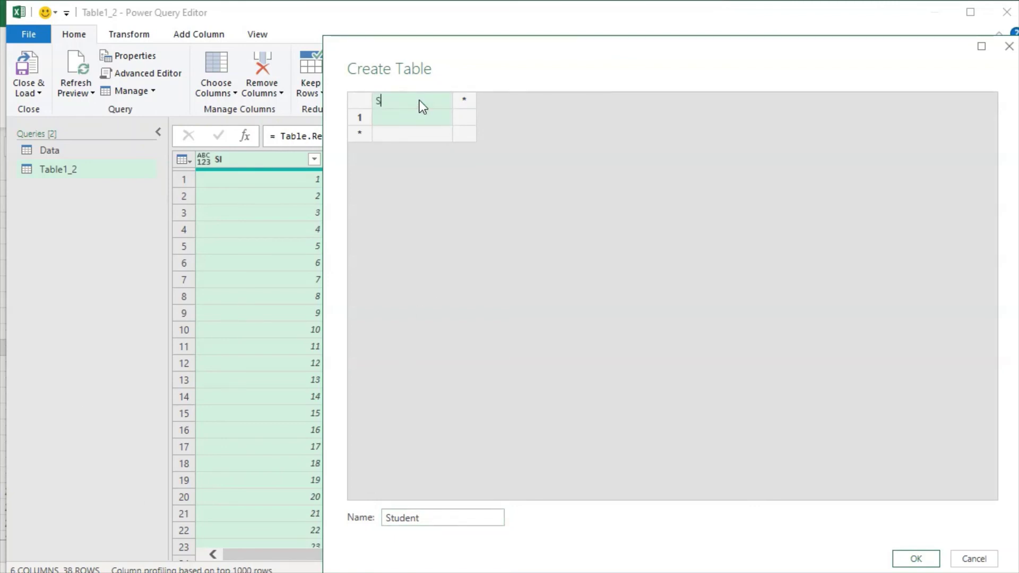
type("tu ro")
type("ll")
left_click(467, 101)
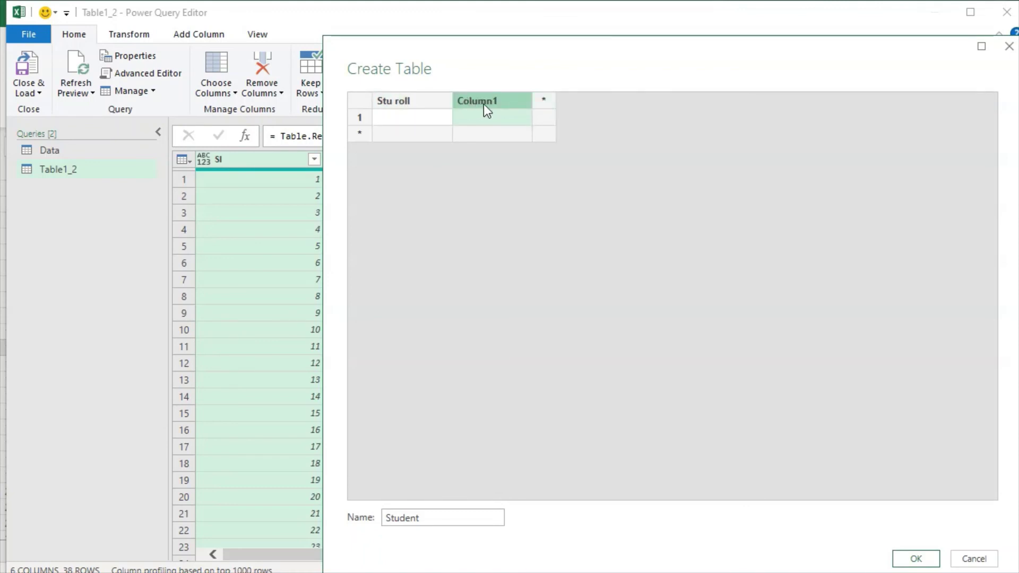
double_click(485, 108)
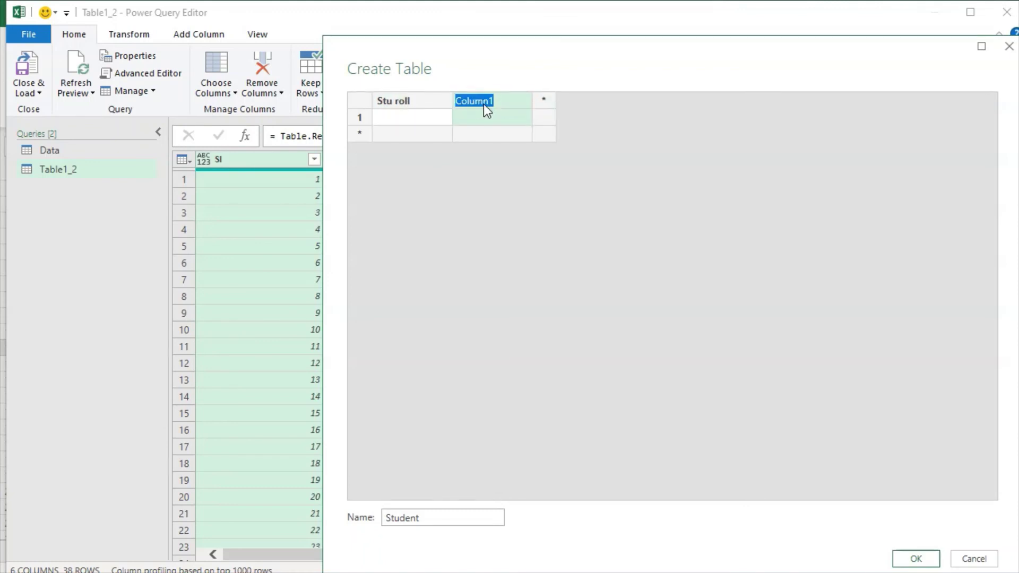
type("Stu")
type(" Marks")
Enter Stu roll values 1, 2 and 3 in three rows.
left_click(390, 120)
type("1")
left_click(399, 133)
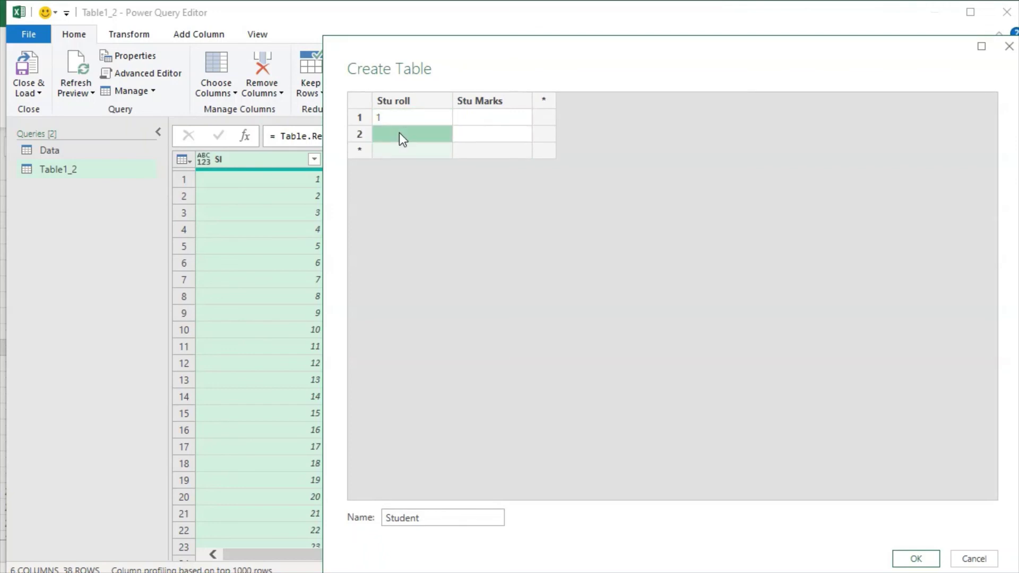
type("2")
left_click(397, 152)
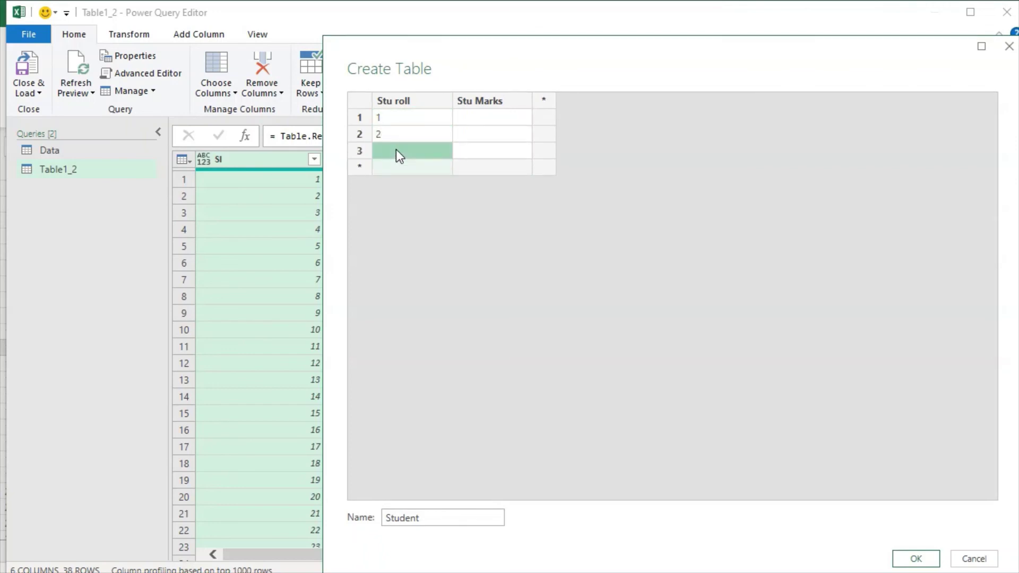
type("3")
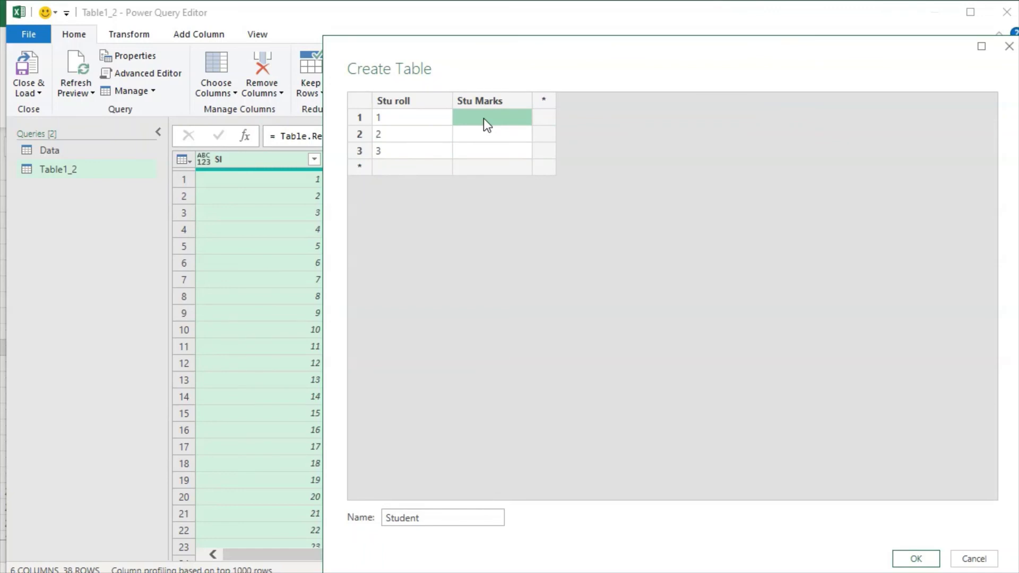
Fill Stu Marks with 10, 20 and 30, replacing placeholder letters A, B, C.
type("A")
left_click(477, 136)
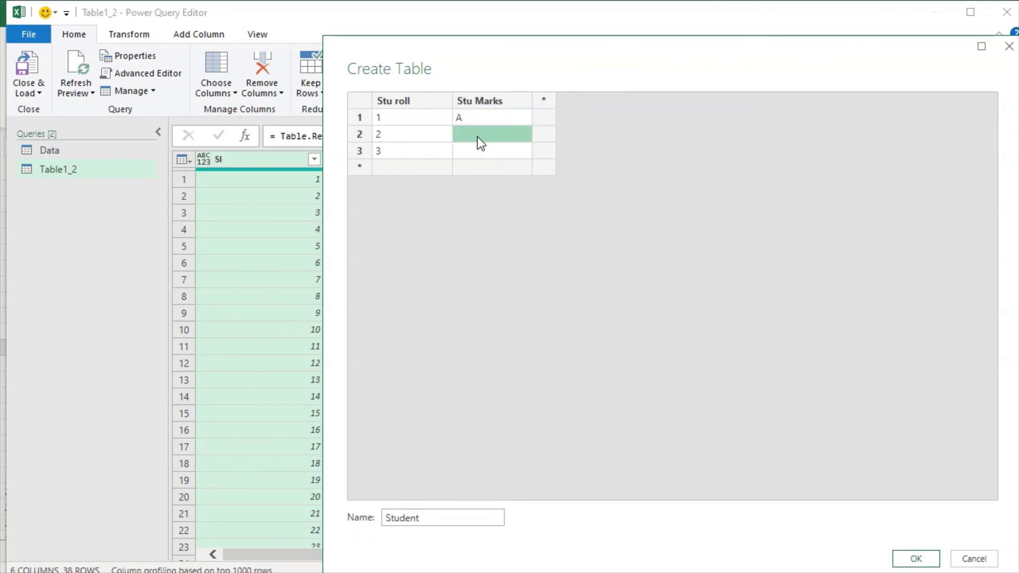
type("B")
left_click(477, 153)
type("C")
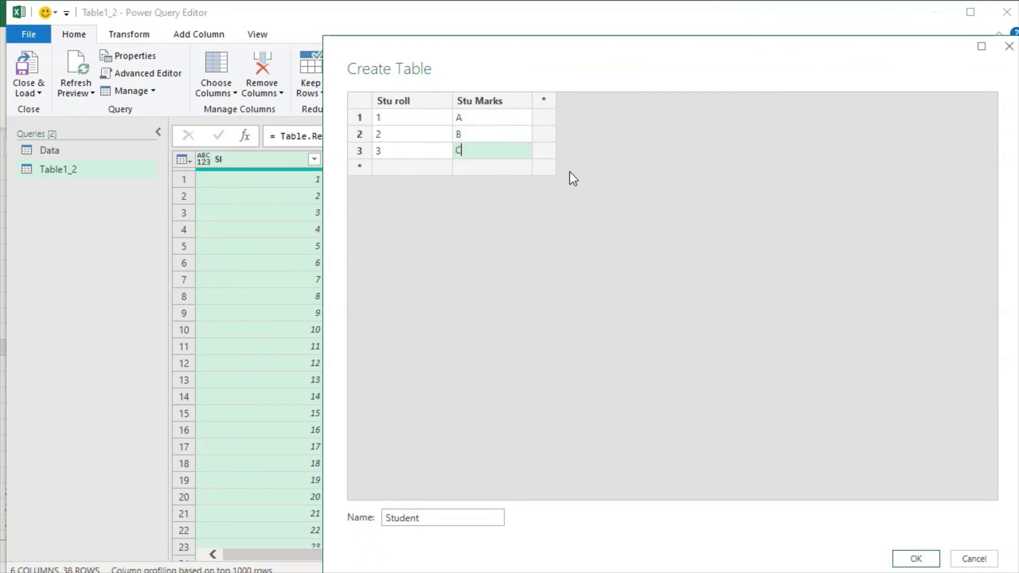
left_click(480, 117)
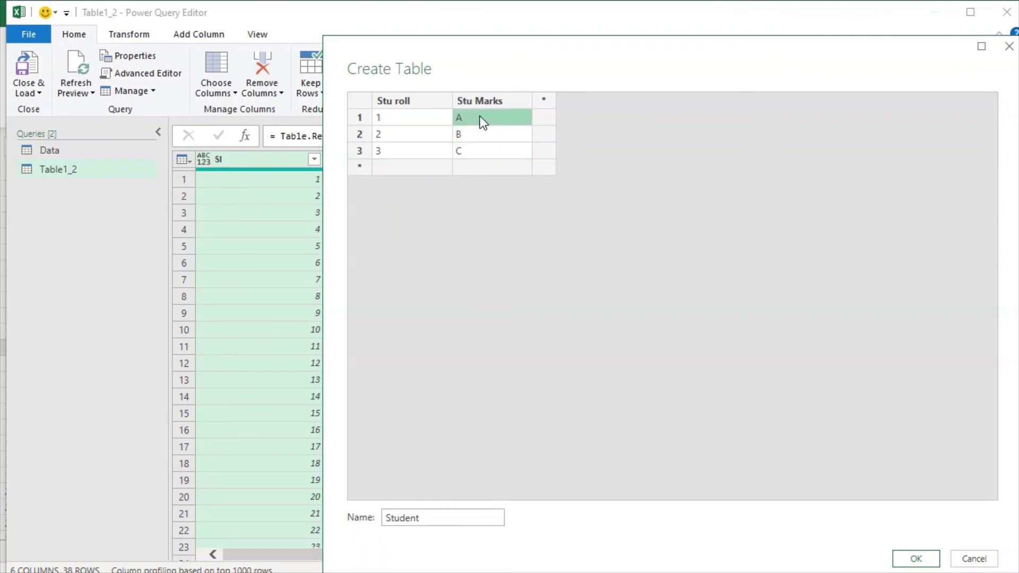
type("10")
left_click(479, 143)
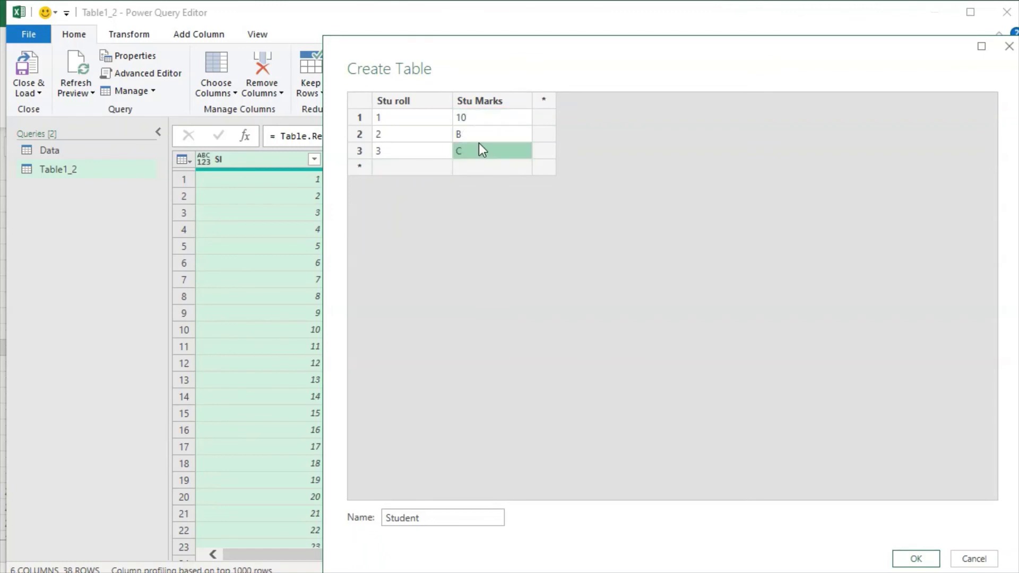
left_click(479, 133)
type("20")
left_click(485, 150)
type("30")
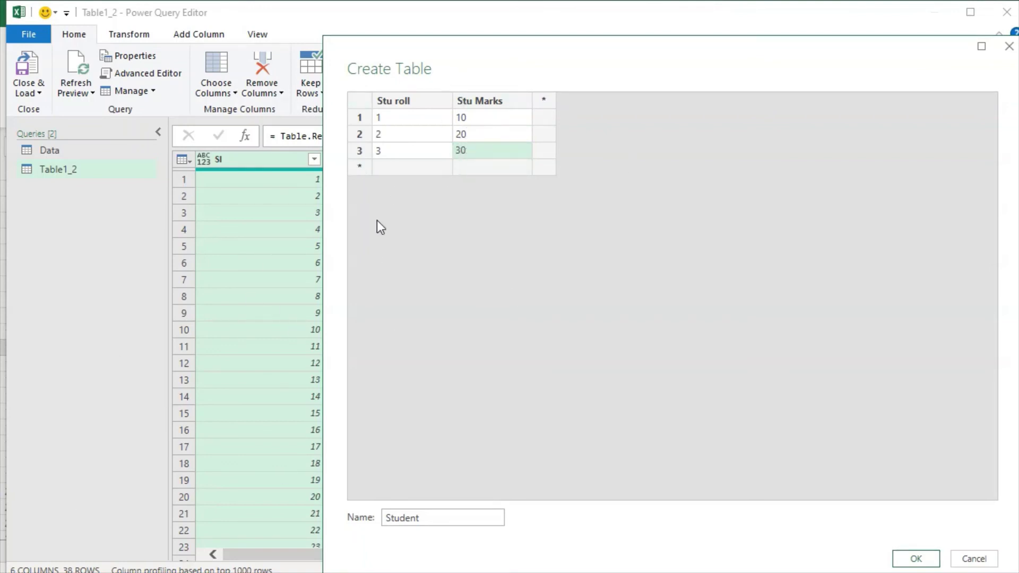
left_click_drag(567, 44, 508, 10)
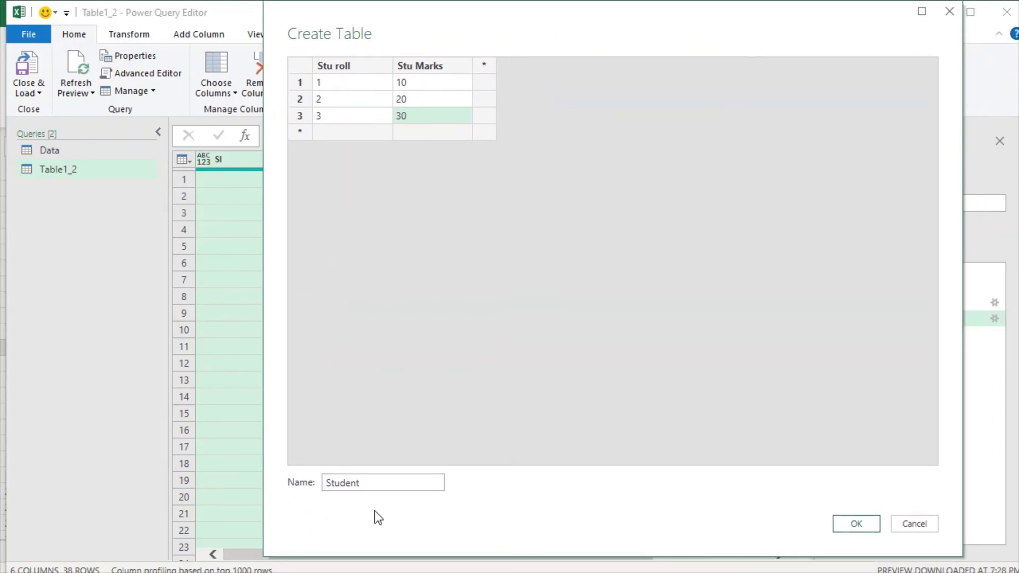
Create the Student query from the entered table, with whole-number Stu roll and Stu Marks.
left_click(854, 523)
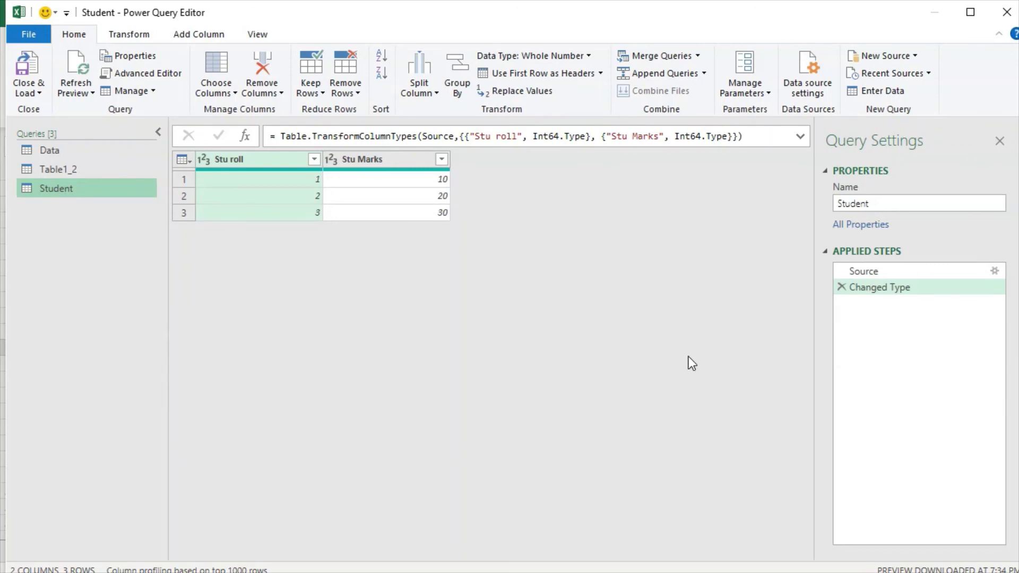
left_click(145, 33)
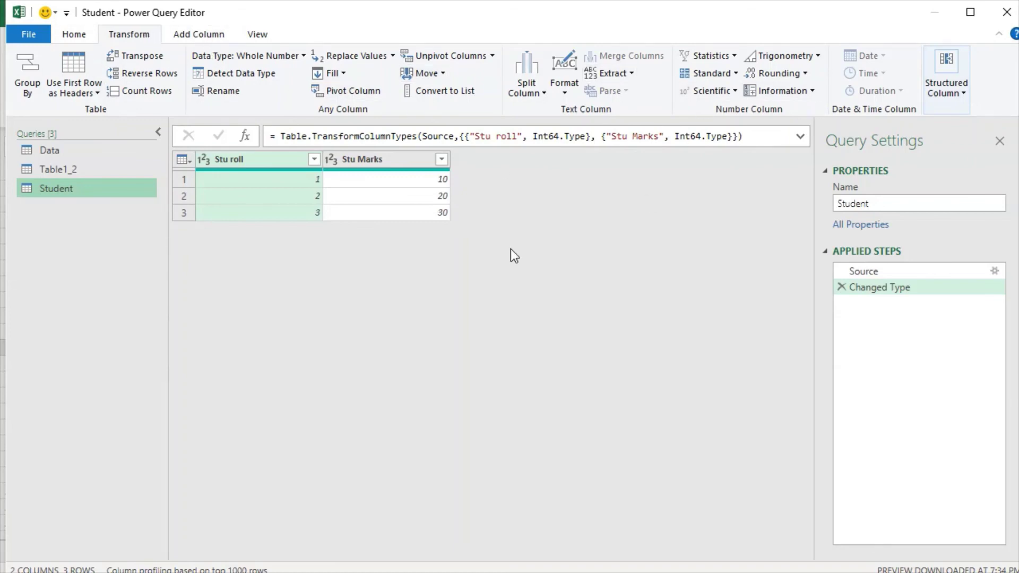
left_click(77, 35)
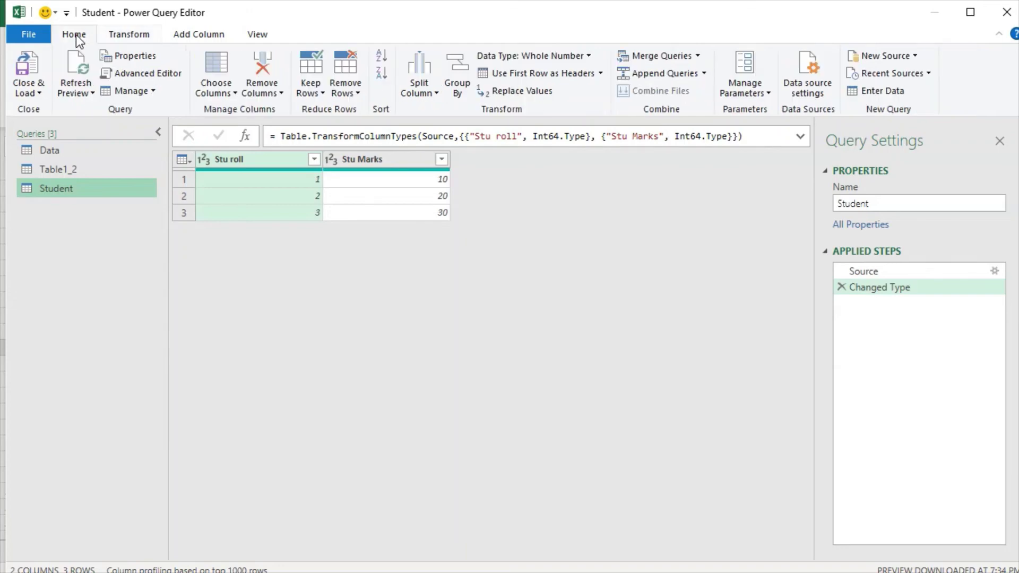